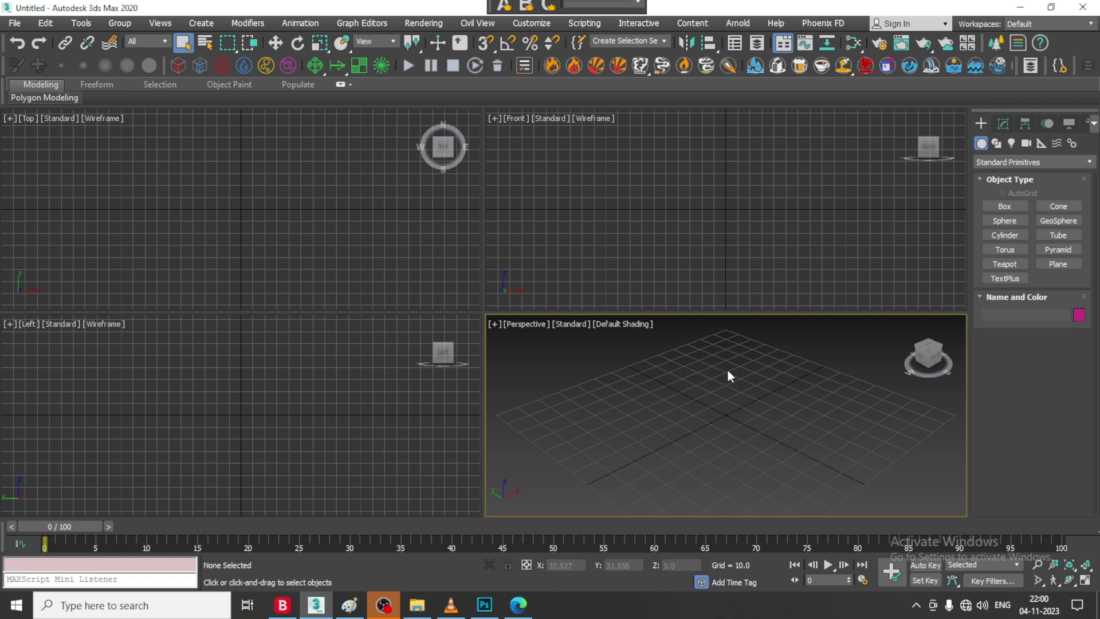
- Switch to Photoshop, open Carr.jpg from the November 2023 folder and unlock its Background layer
{"action": "left_click", "coordinate": [486, 605]}
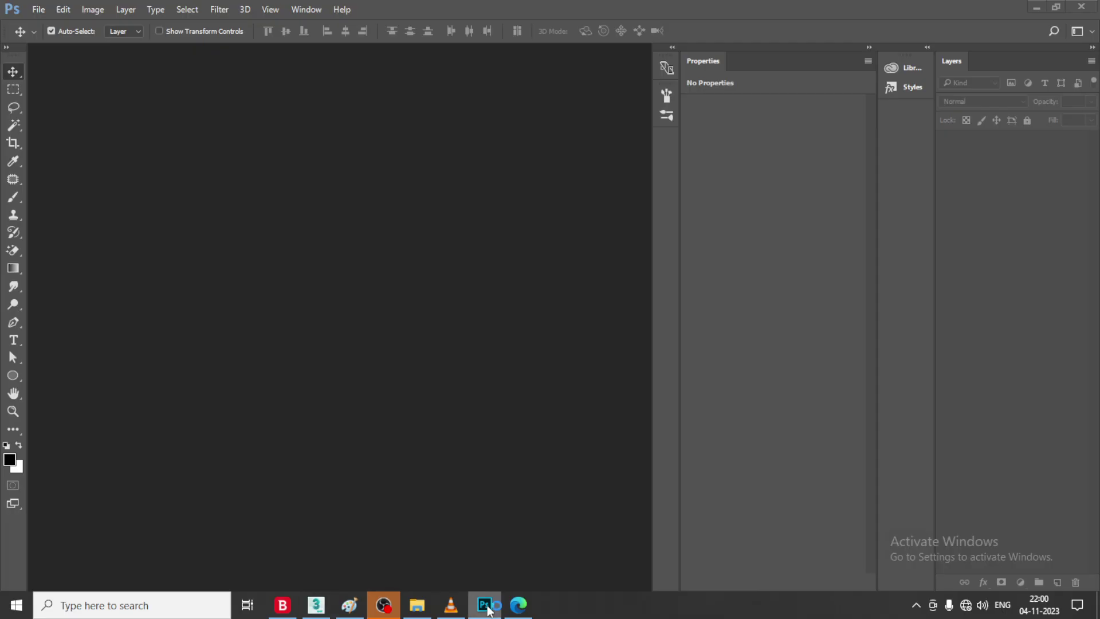
{"action": "left_click", "coordinate": [869, 48]}
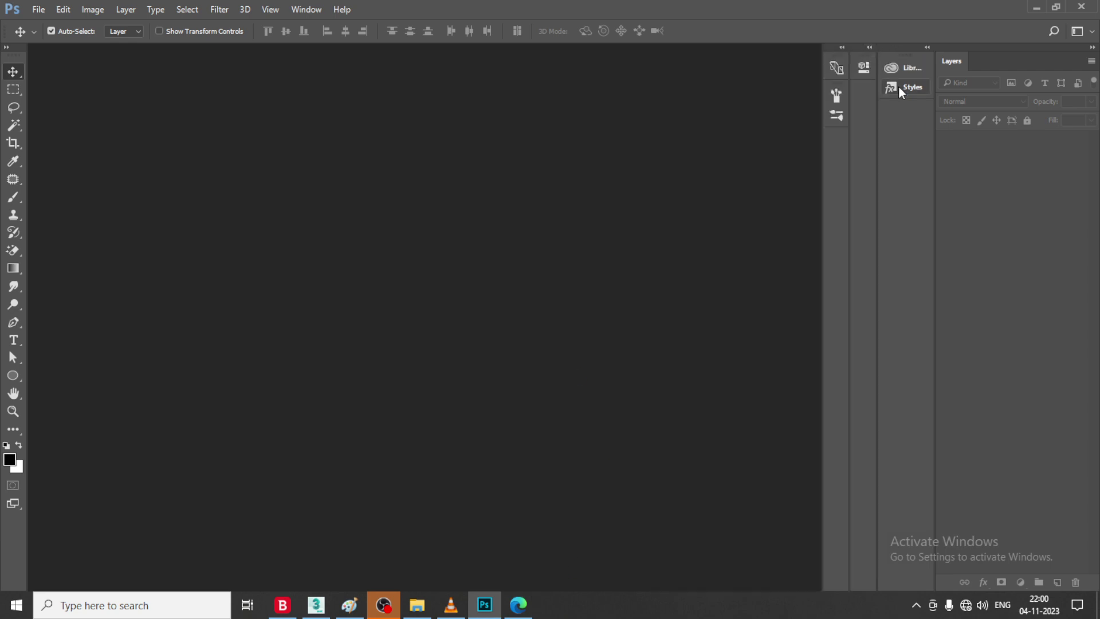
{"action": "left_click", "coordinate": [38, 10]}
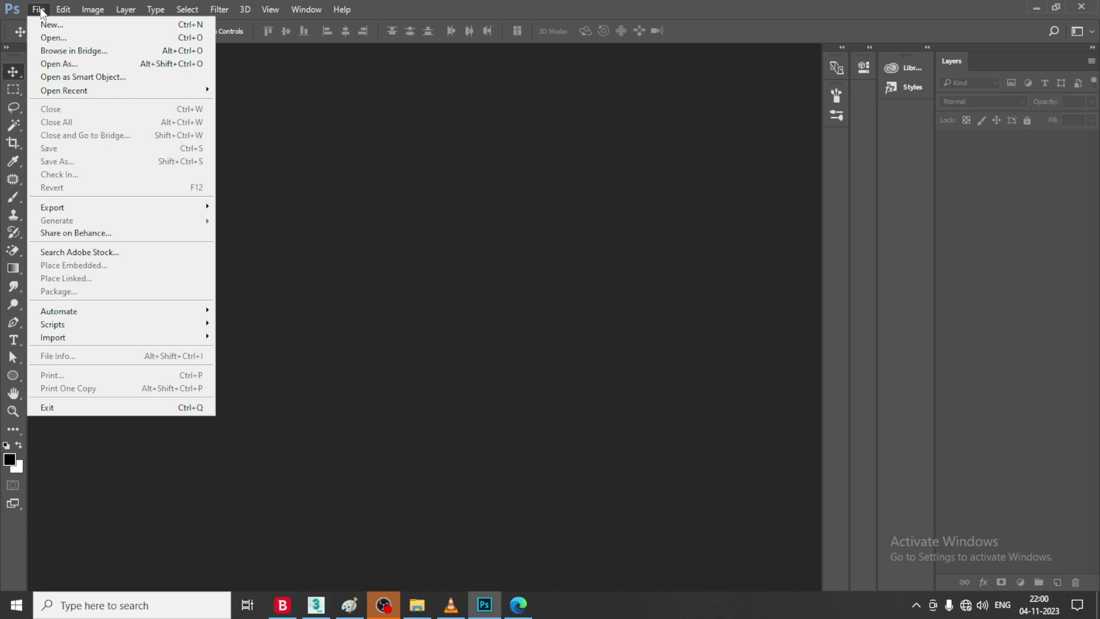
{"action": "left_click", "coordinate": [78, 36]}
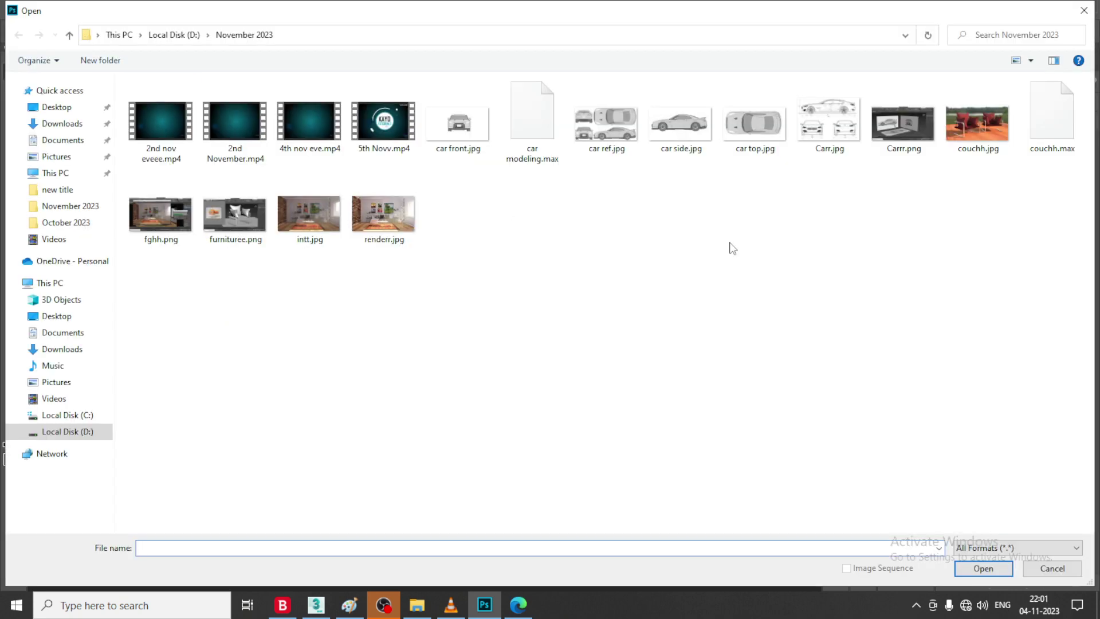
{"action": "double_click", "coordinate": [834, 130]}
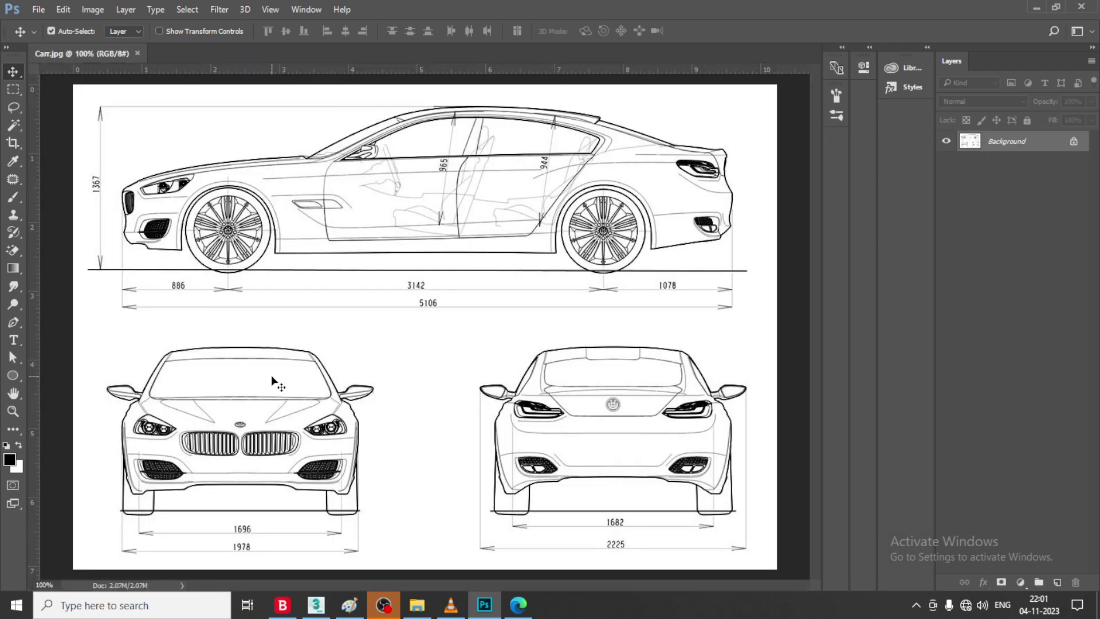
{"action": "left_click", "coordinate": [1073, 142]}
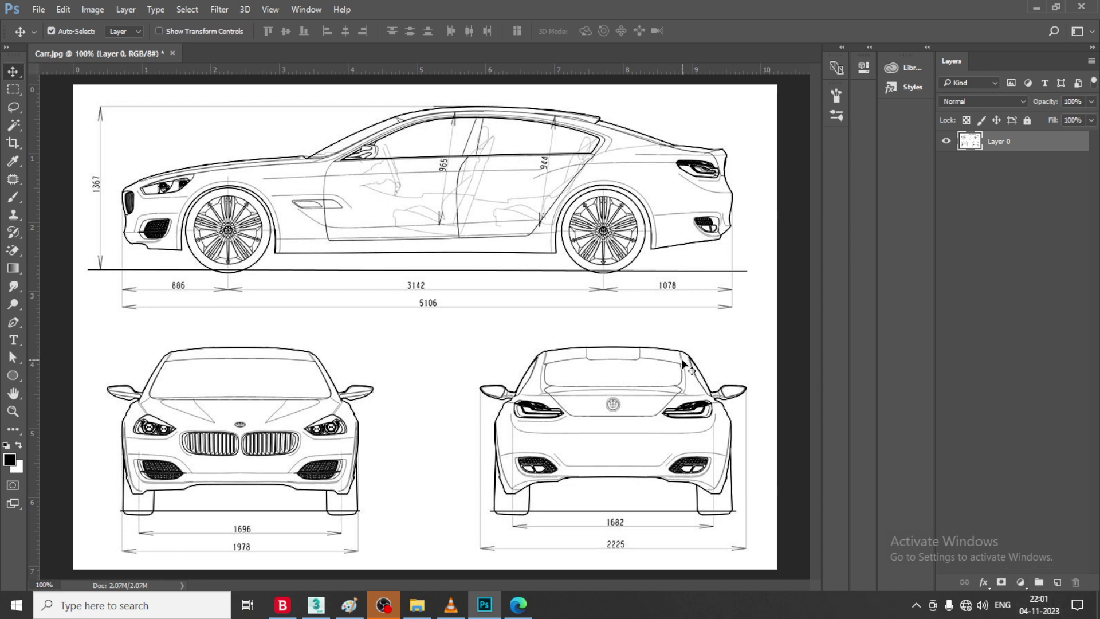
- Connect the computer to the first secured Wi-Fi network in the list
{"action": "left_click", "coordinate": [966, 605]}
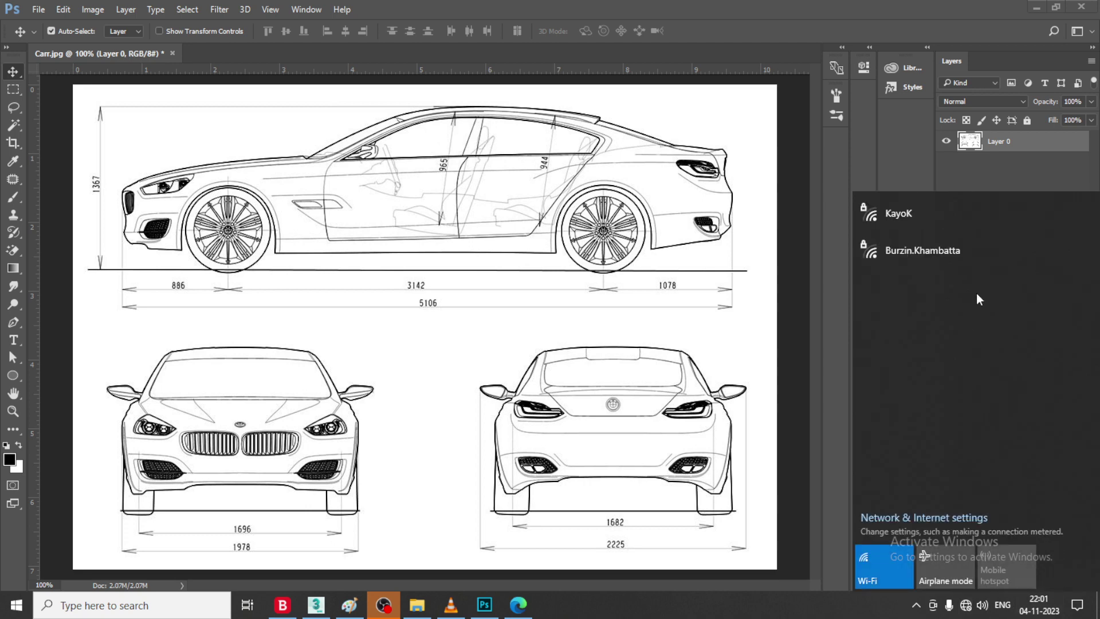
{"action": "left_click", "coordinate": [928, 210]}
{"action": "left_click", "coordinate": [1046, 274]}
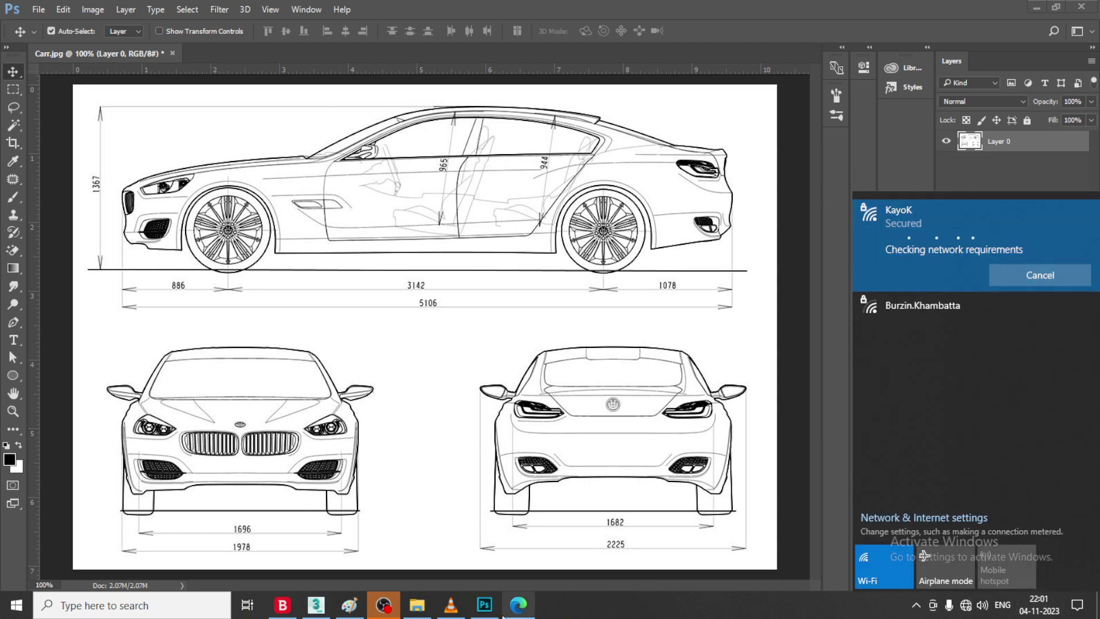
{"action": "mouse_move", "coordinate": [505, 613]}
- Switch to Edge and save the related BMW 6-Series outline drawing as bmw-6-series-f12-2011.png in the November 2023 folder
{"action": "left_click", "coordinate": [516, 544]}
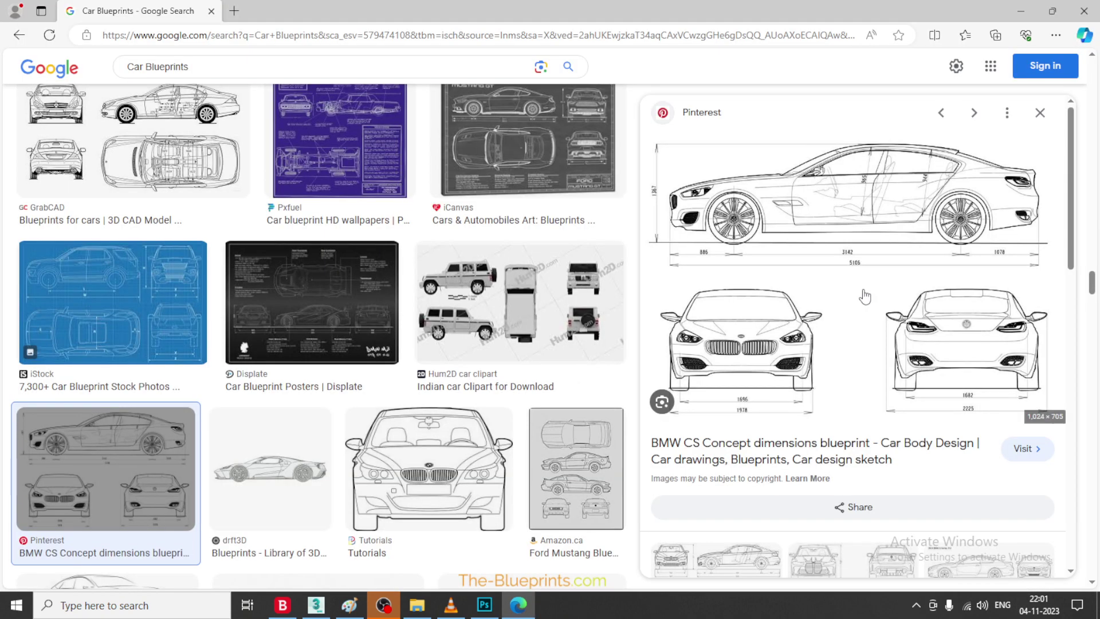
{"action": "scroll", "coordinate": [865, 296], "scroll_direction": "down", "scroll_amount": 3}
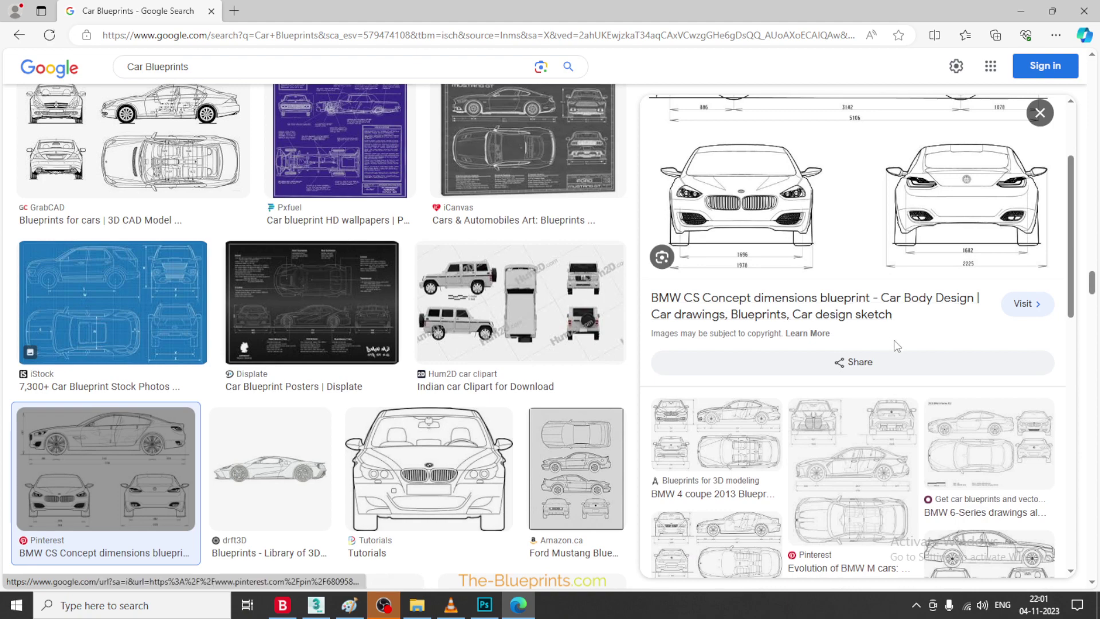
{"action": "left_click", "coordinate": [993, 440]}
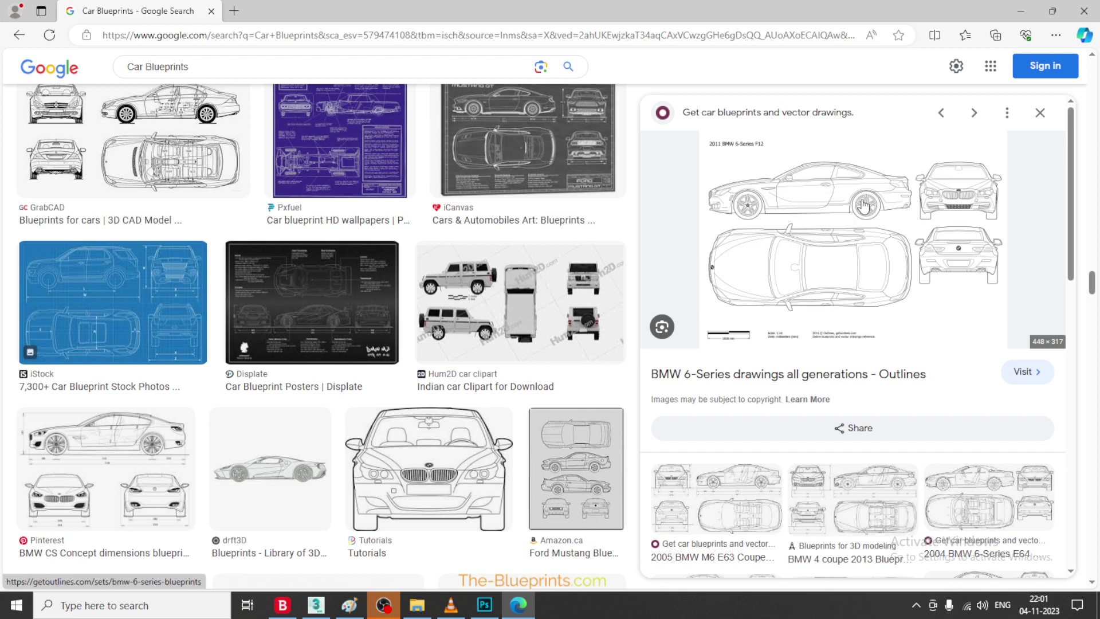
{"action": "right_click", "coordinate": [804, 191]}
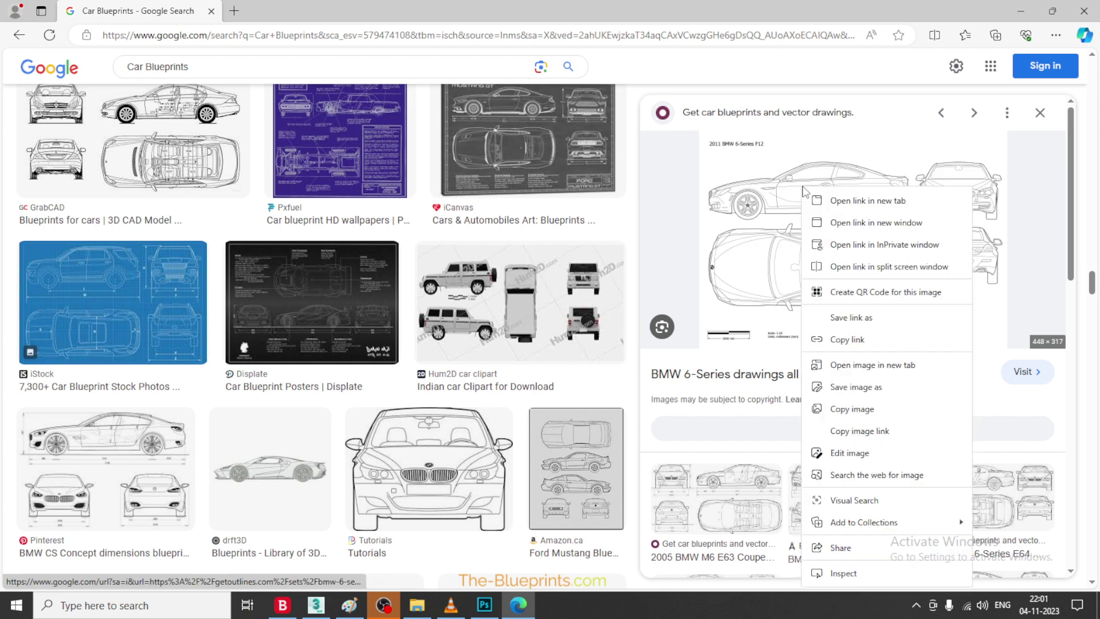
{"action": "left_click", "coordinate": [875, 388]}
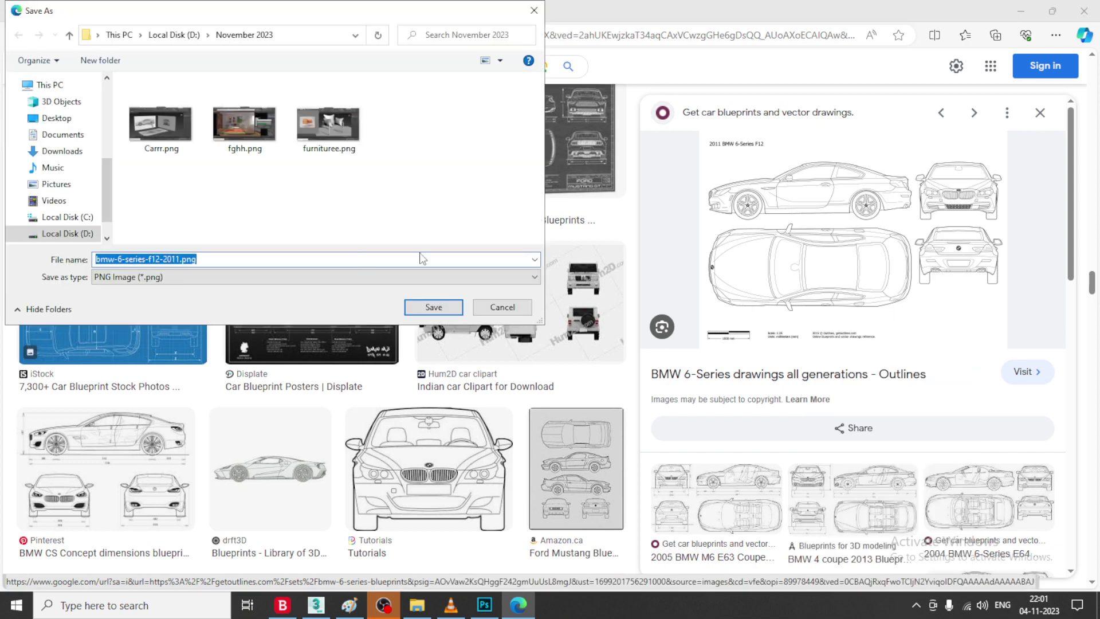
{"action": "left_click", "coordinate": [446, 309]}
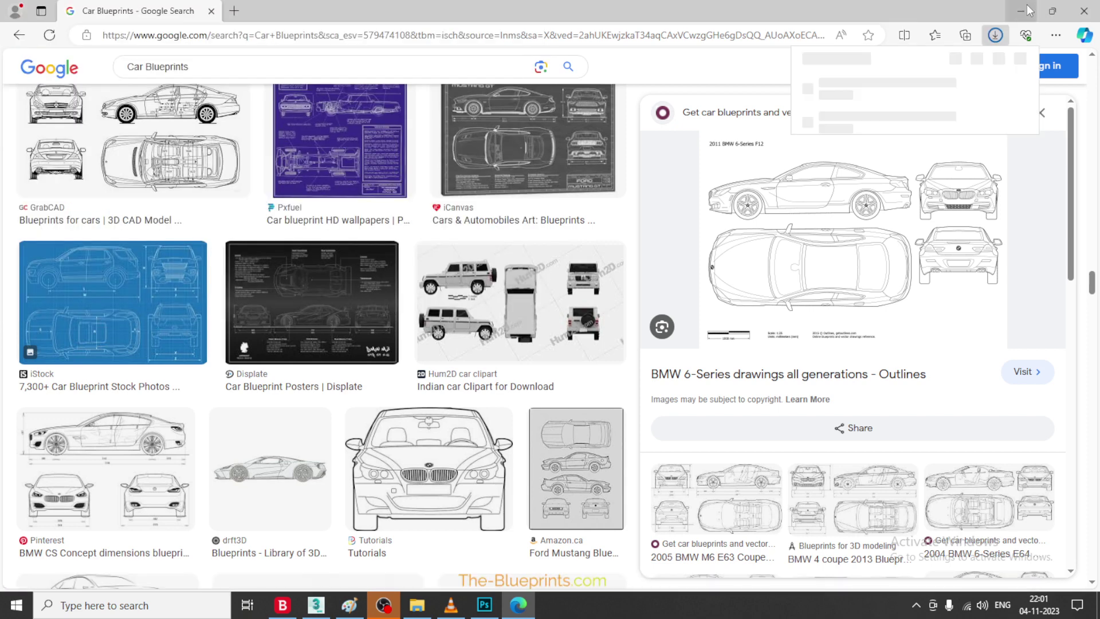
- Return to Photoshop and disconnect the computer from the Wi-Fi network
{"action": "left_click", "coordinate": [484, 604]}
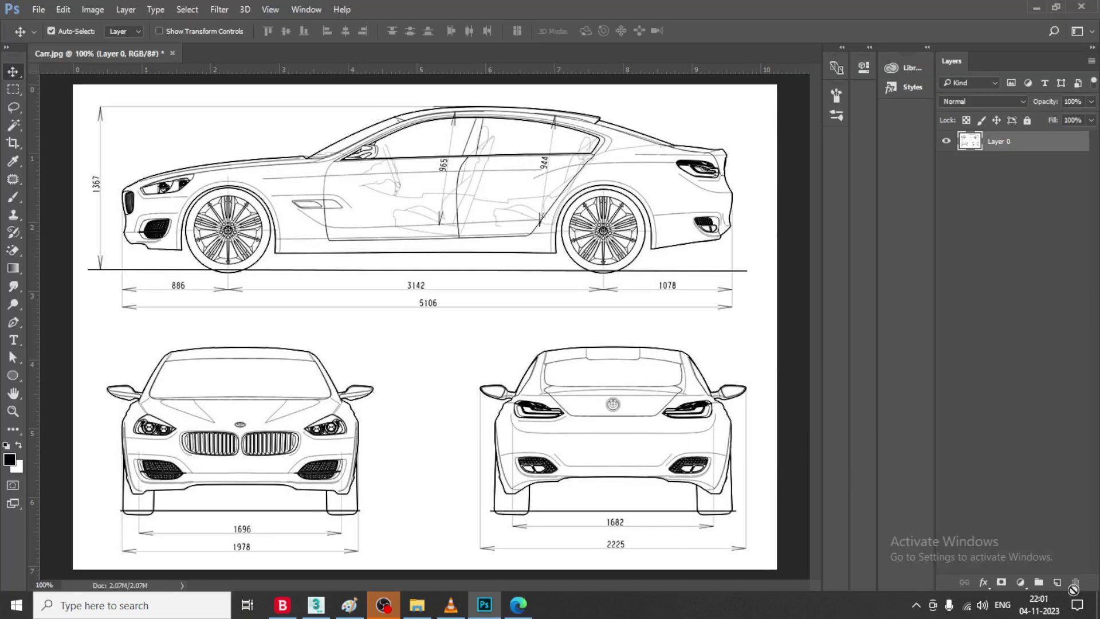
{"action": "left_click", "coordinate": [968, 606]}
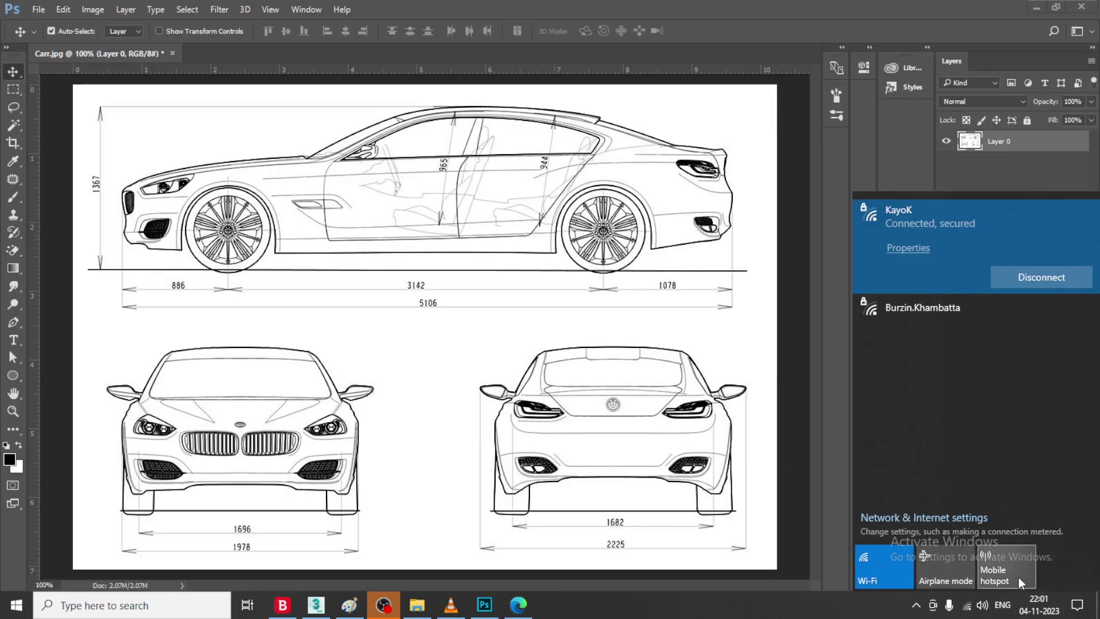
{"action": "left_click", "coordinate": [1037, 276]}
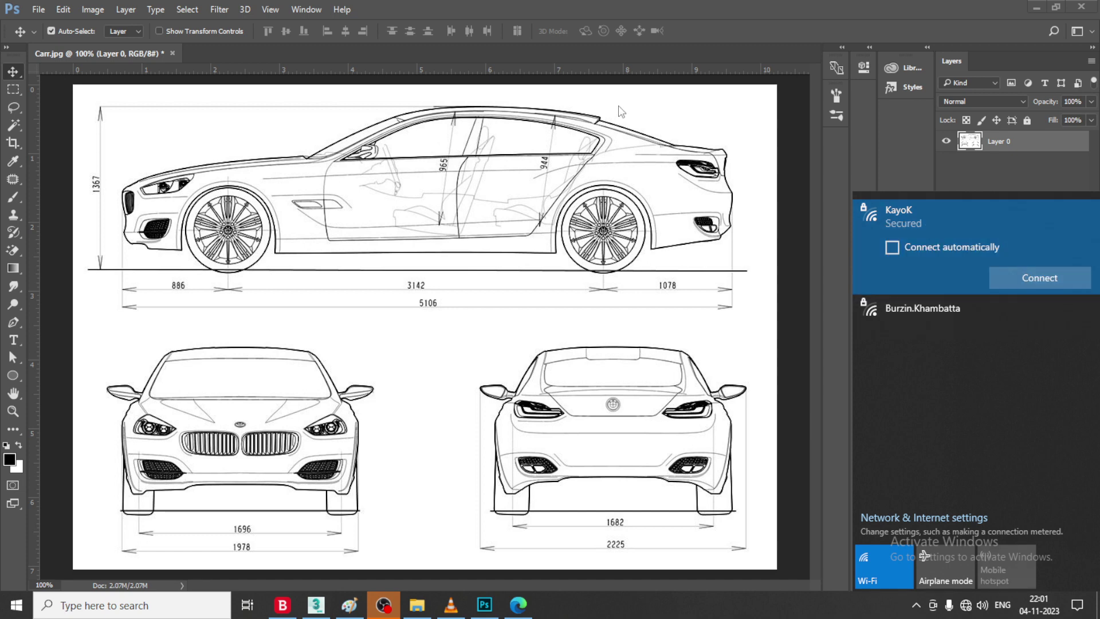
- Open bmw-6-series-f12-2011.png from the November 2023 folder and view it at 200%
{"action": "left_click", "coordinate": [39, 9]}
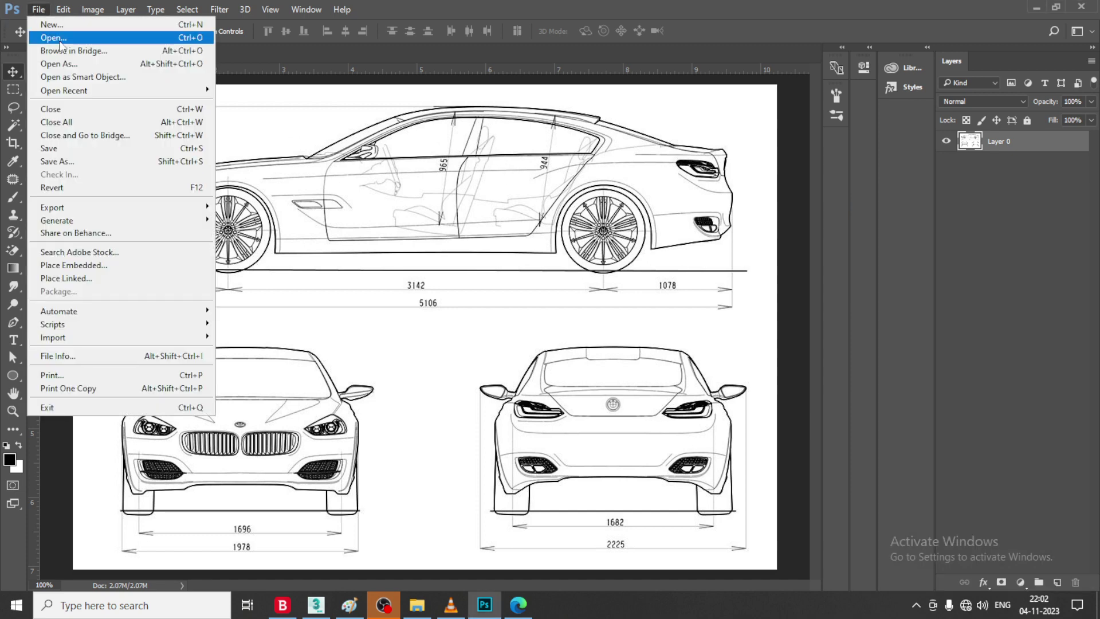
{"action": "left_click", "coordinate": [61, 39]}
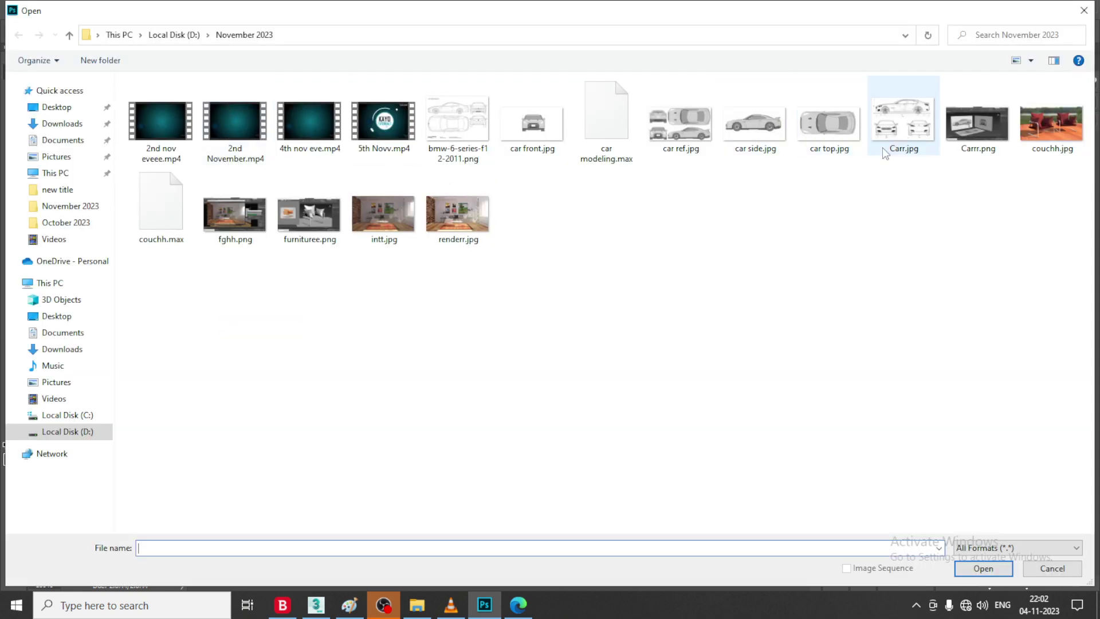
{"action": "double_click", "coordinate": [450, 115]}
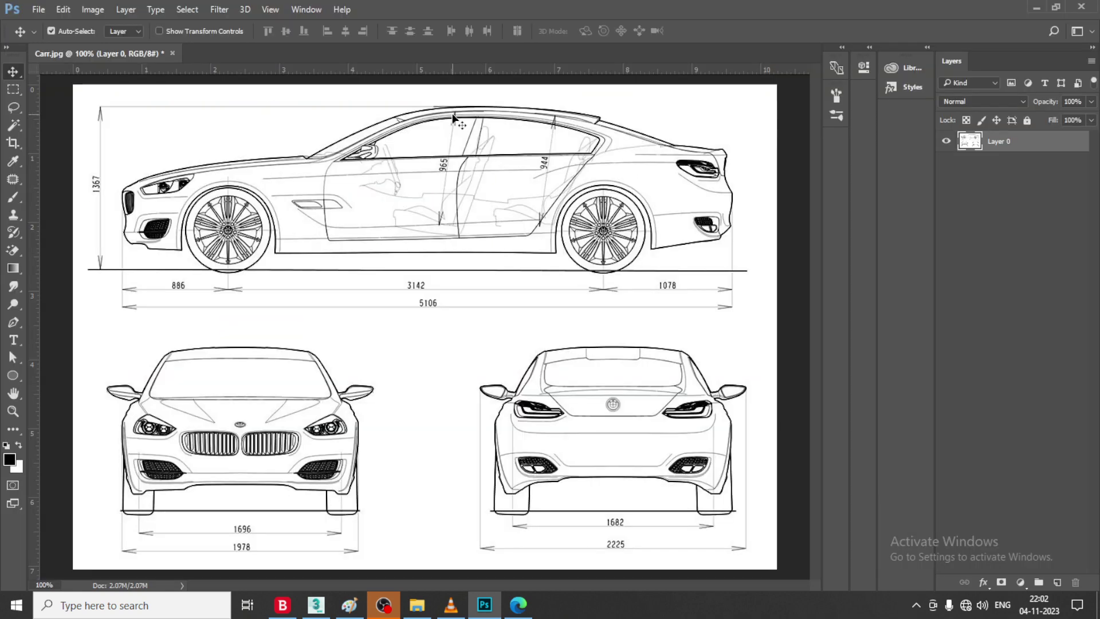
{"action": "key", "text": "ctrl+plus"}
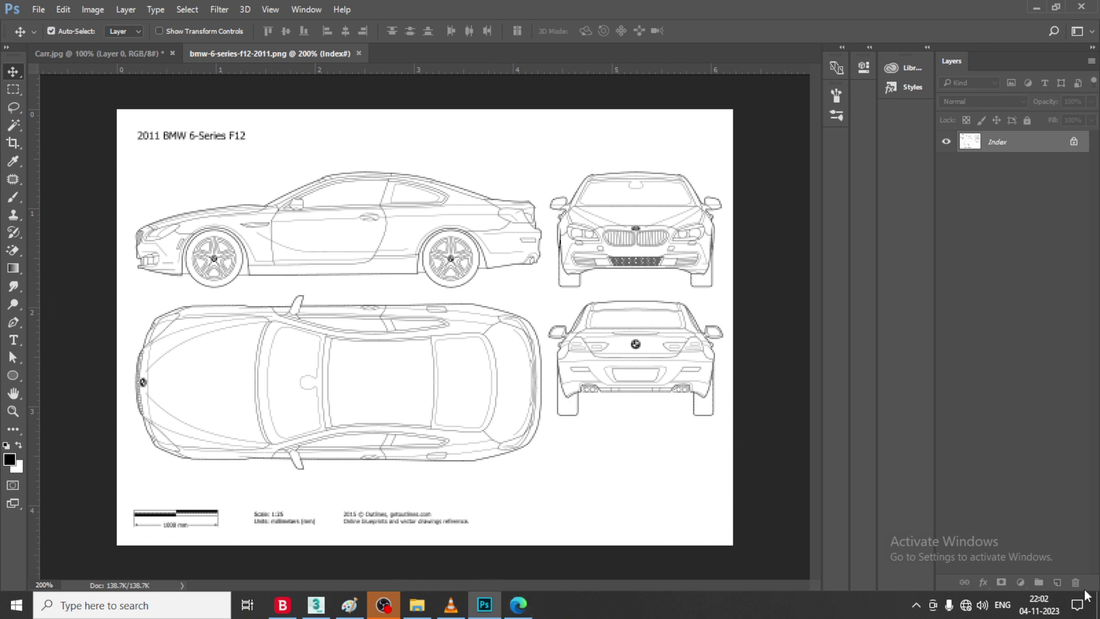
- Reconnect the computer to the same secured Wi-Fi network
{"action": "left_click", "coordinate": [966, 606]}
{"action": "left_click", "coordinate": [940, 224]}
{"action": "left_click", "coordinate": [1032, 281]}
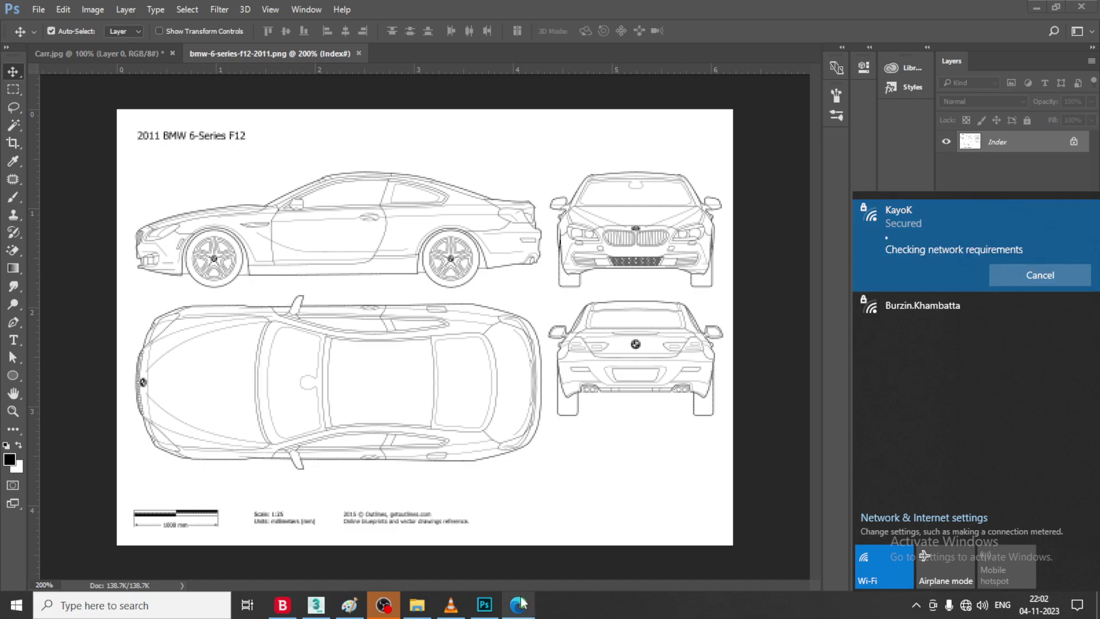
- Switch to Edge and save the related 2004 BMW 6-Series E64 Cabriolet blueprint as bmw-6-series-convertible-2004.gif in the November 2023 folder
{"action": "left_click", "coordinate": [519, 605]}
{"action": "scroll", "coordinate": [870, 302], "scroll_direction": "down", "scroll_amount": 3}
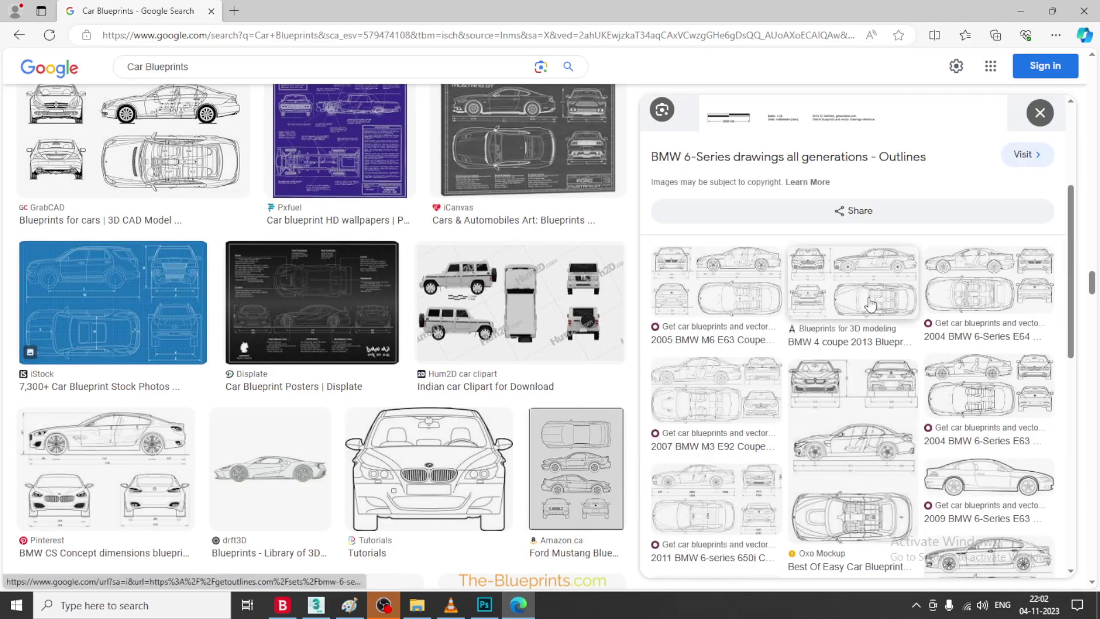
{"action": "left_click", "coordinate": [985, 277]}
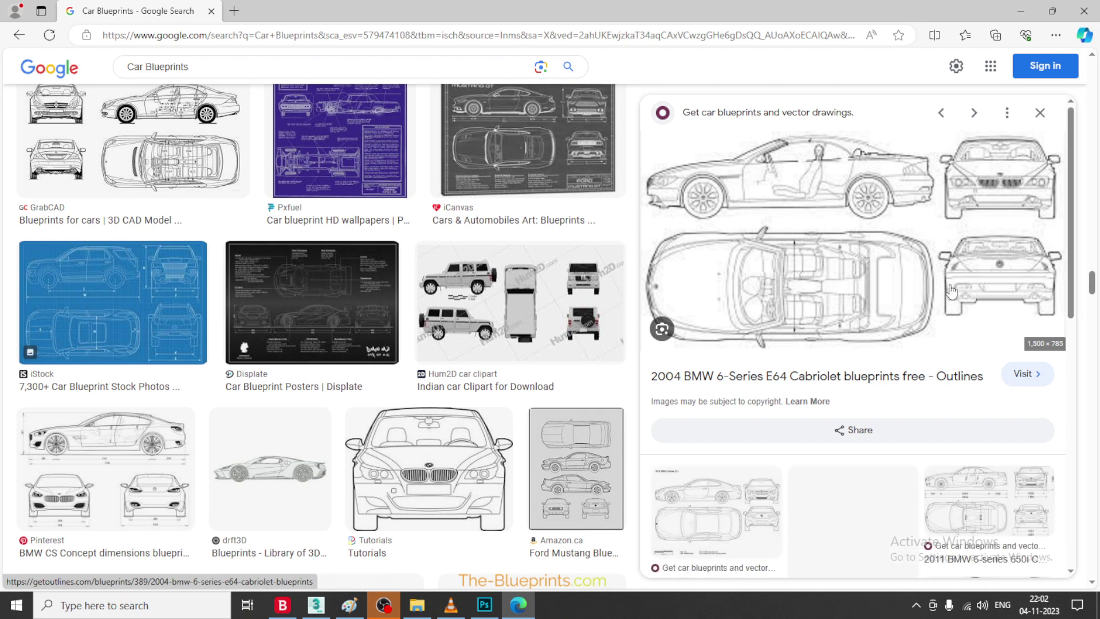
{"action": "right_click", "coordinate": [806, 177]}
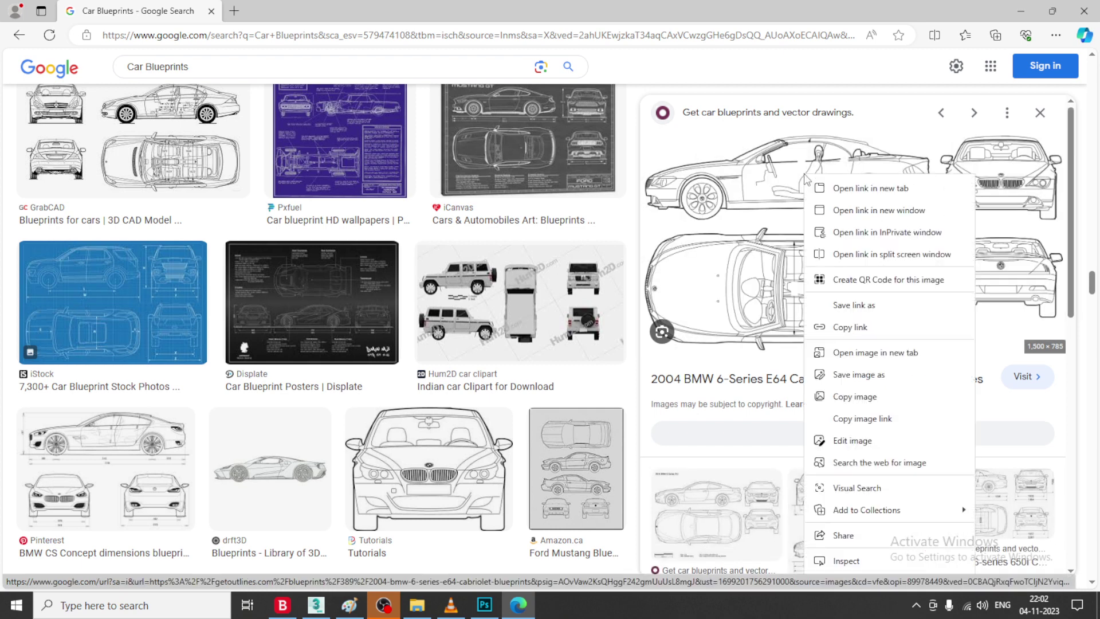
{"action": "left_click", "coordinate": [873, 377]}
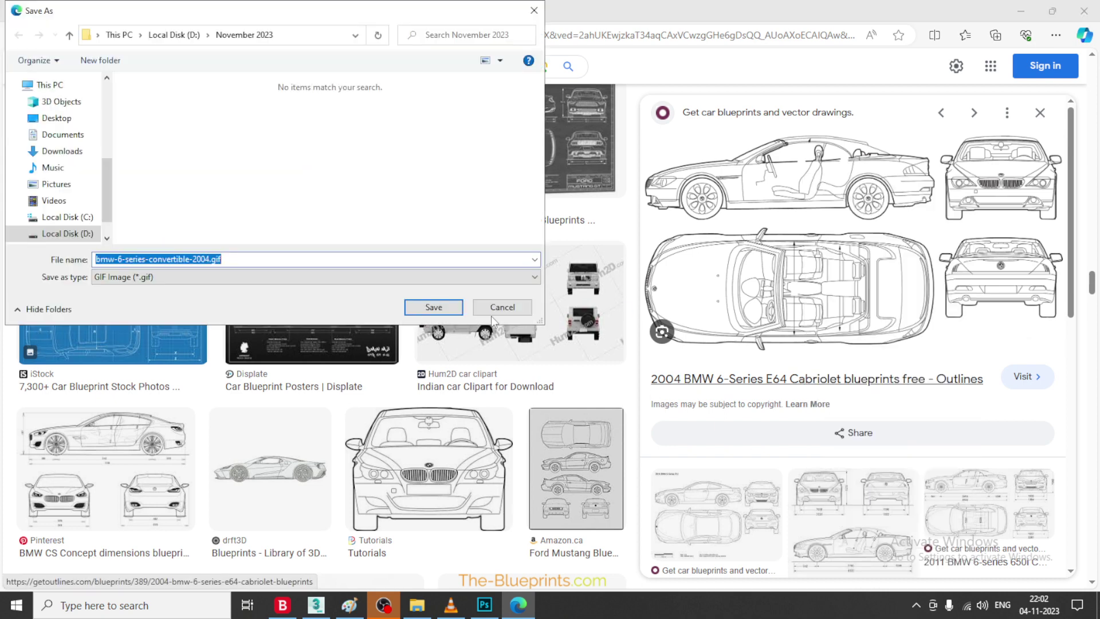
{"action": "left_click", "coordinate": [436, 309]}
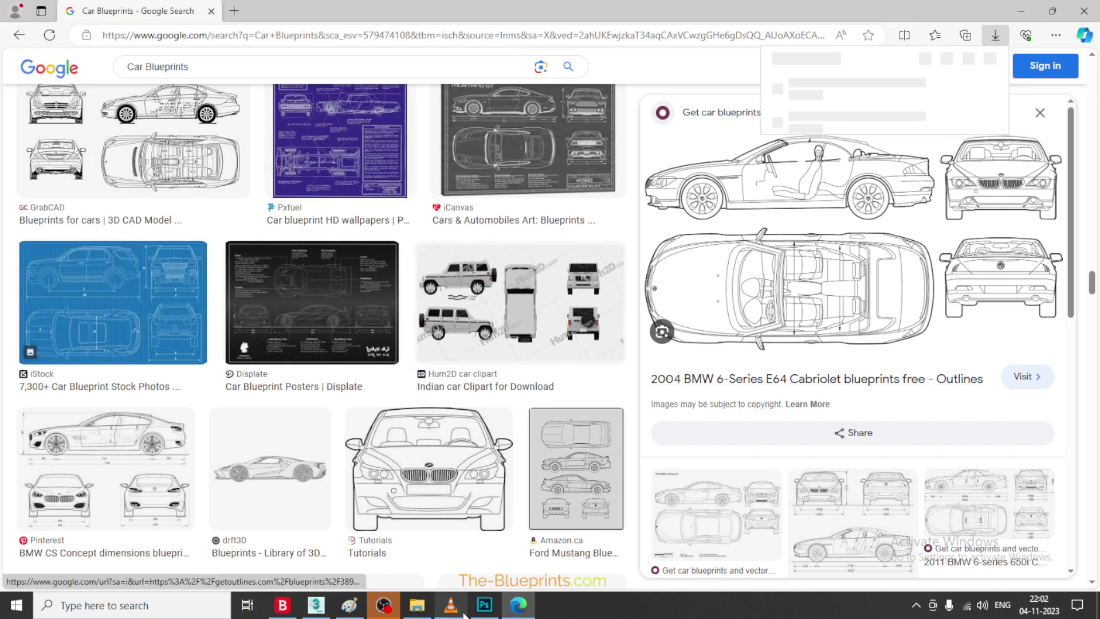
- Go back to Photoshop and disconnect from the Wi-Fi network again
{"action": "left_click", "coordinate": [484, 604]}
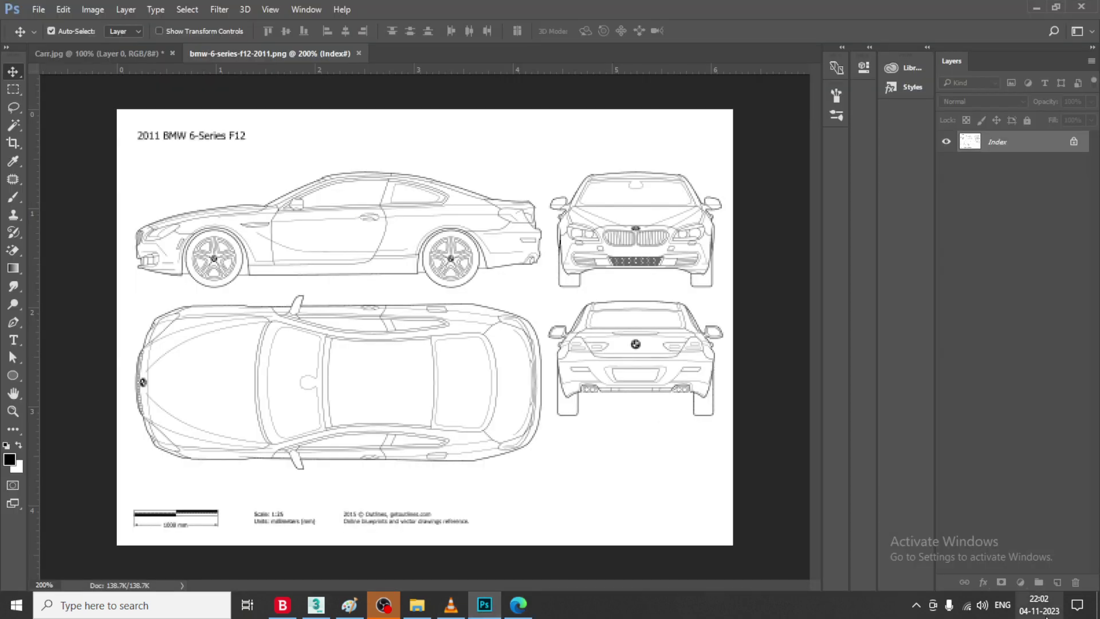
{"action": "left_click", "coordinate": [967, 605]}
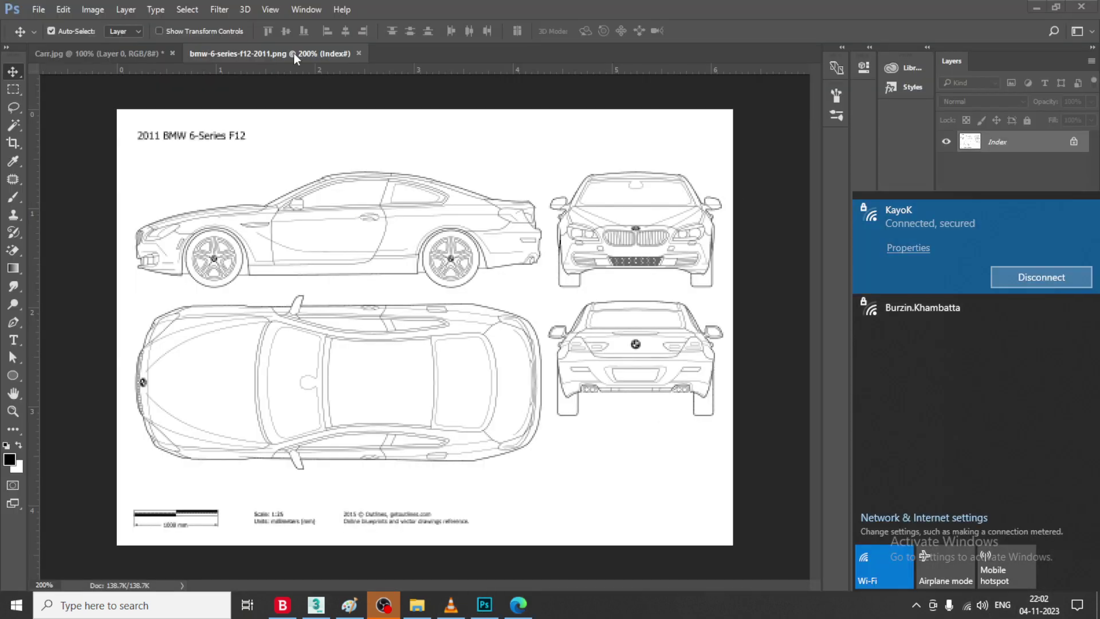
{"action": "left_click", "coordinate": [89, 105]}
- Open bmw-6-series-convertible-2004.gif from the November 2023 folder
{"action": "left_click", "coordinate": [39, 9]}
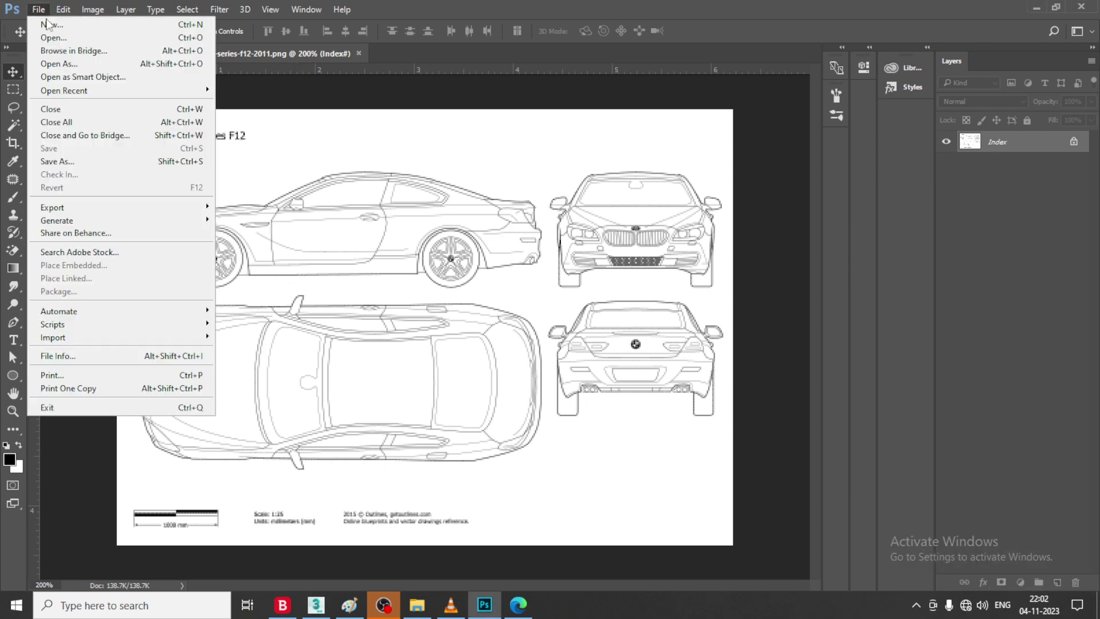
{"action": "left_click", "coordinate": [53, 38]}
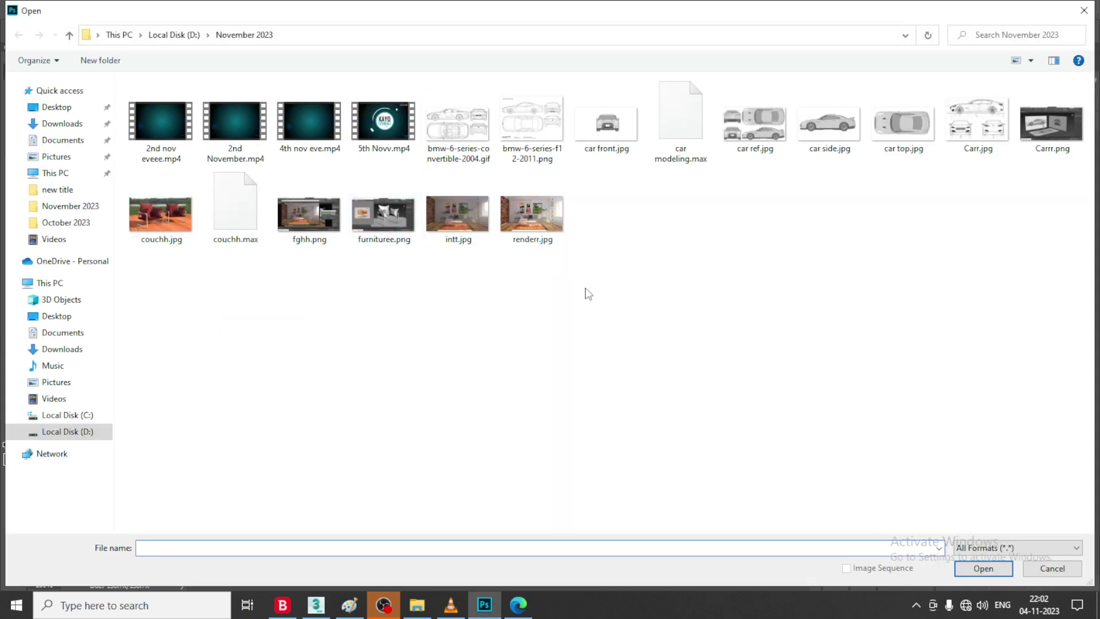
{"action": "double_click", "coordinate": [473, 136]}
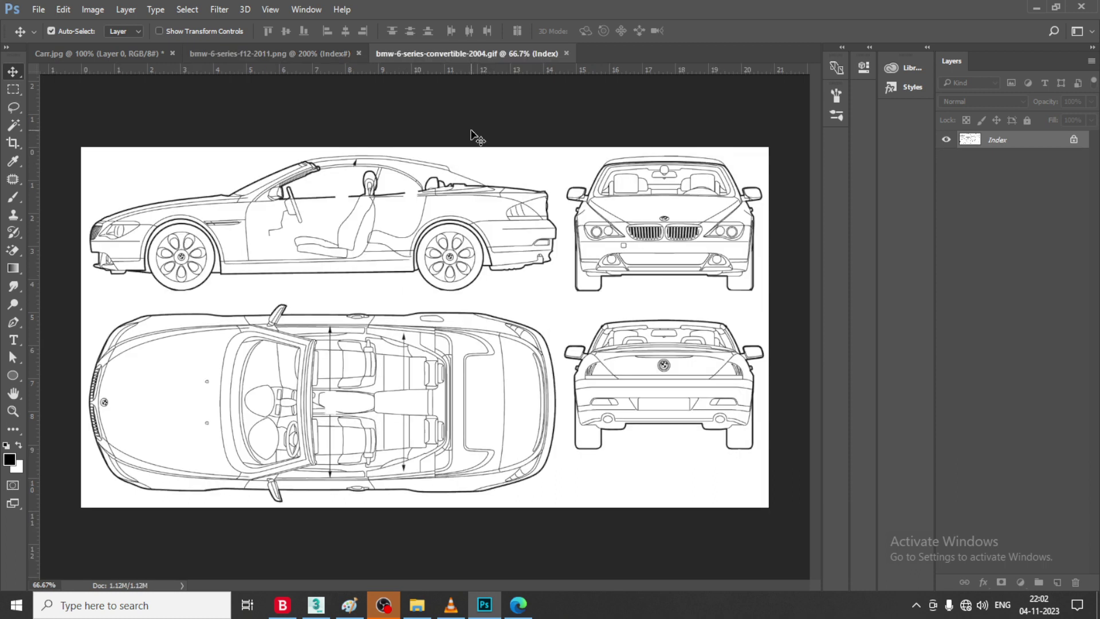
- Convert the convertible blueprint to RGB Color mode and unlock its Background layer
{"action": "left_click", "coordinate": [93, 9]}
{"action": "mouse_move", "coordinate": [225, 30]}
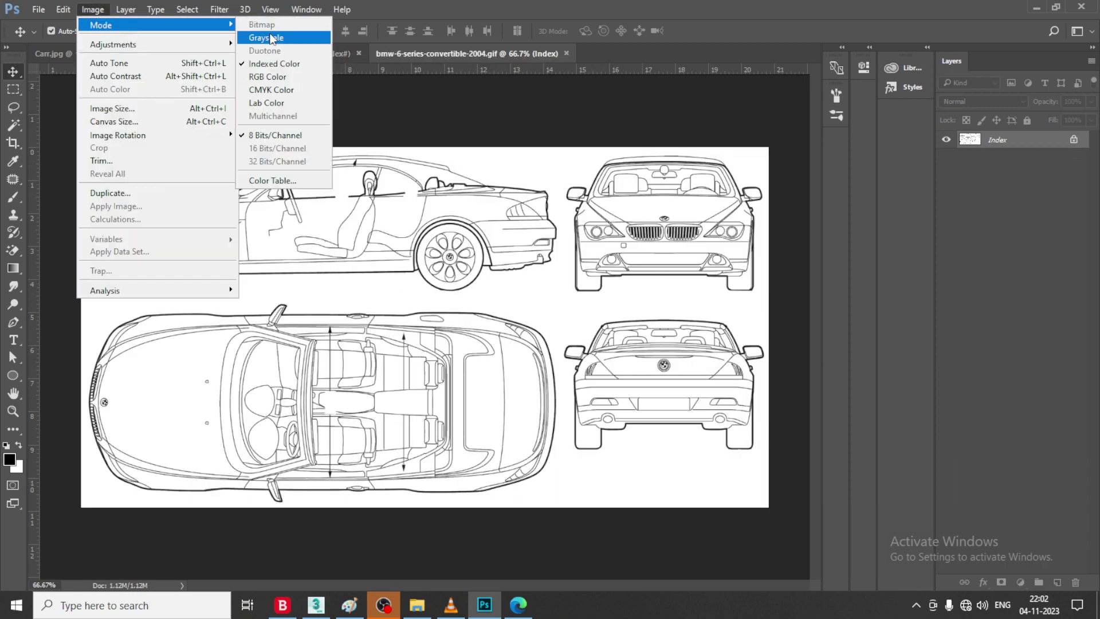
{"action": "left_click", "coordinate": [290, 85]}
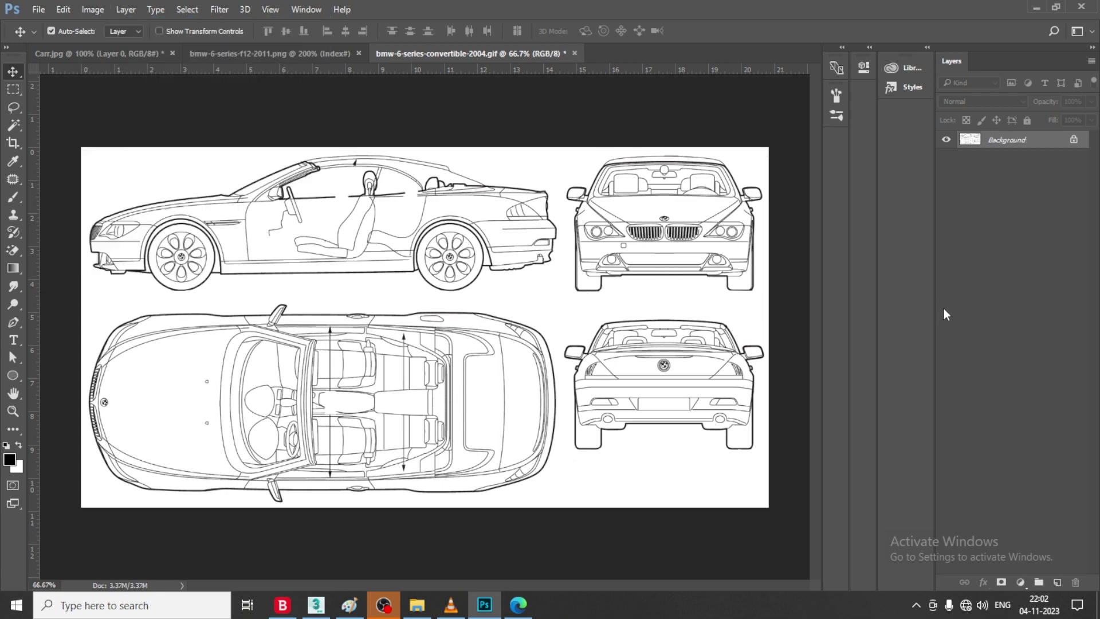
{"action": "left_click", "coordinate": [1074, 140]}
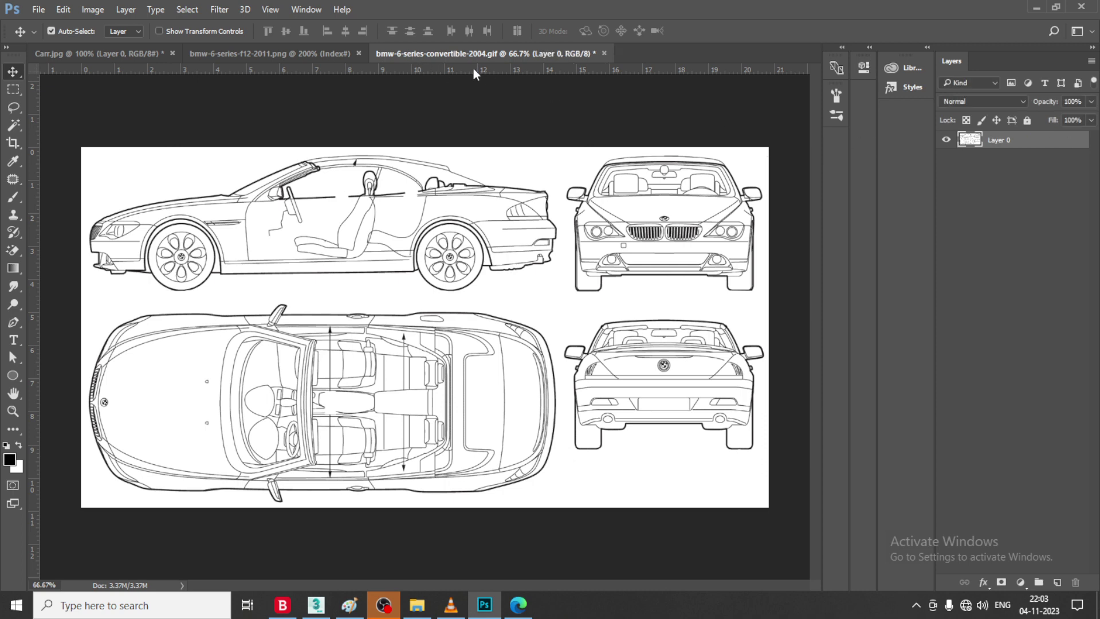
- Place two horizontal and two vertical guides framing the car's side view at its roof, wheels, front and rear ends
{"action": "left_click_drag", "start_coordinate": [552, 71], "coordinate": [585, 155]}
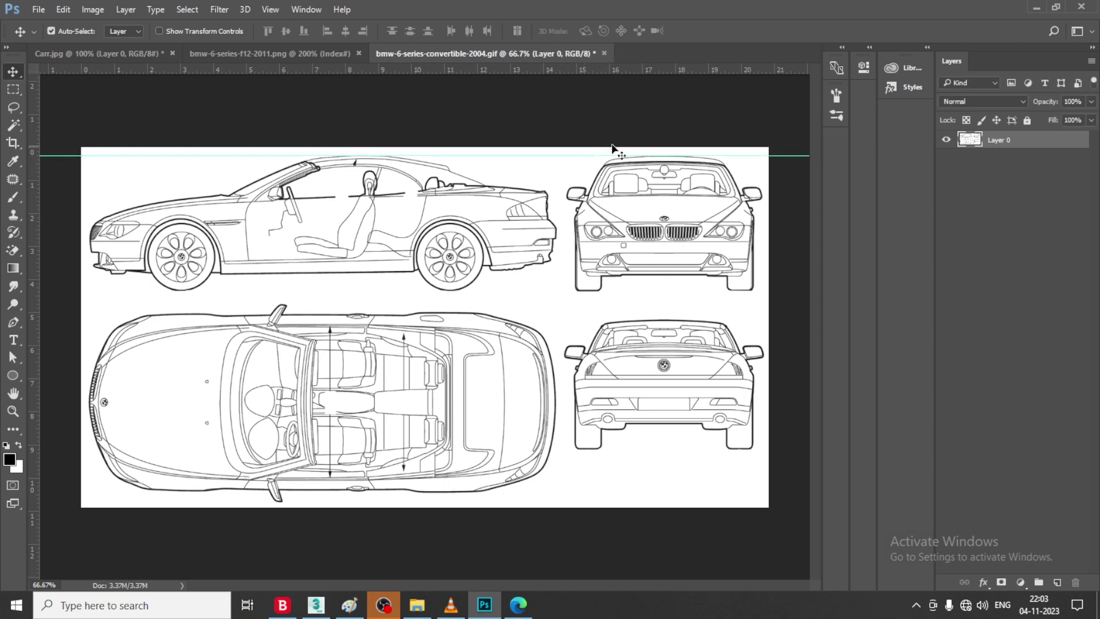
{"action": "left_click_drag", "start_coordinate": [573, 70], "coordinate": [637, 293]}
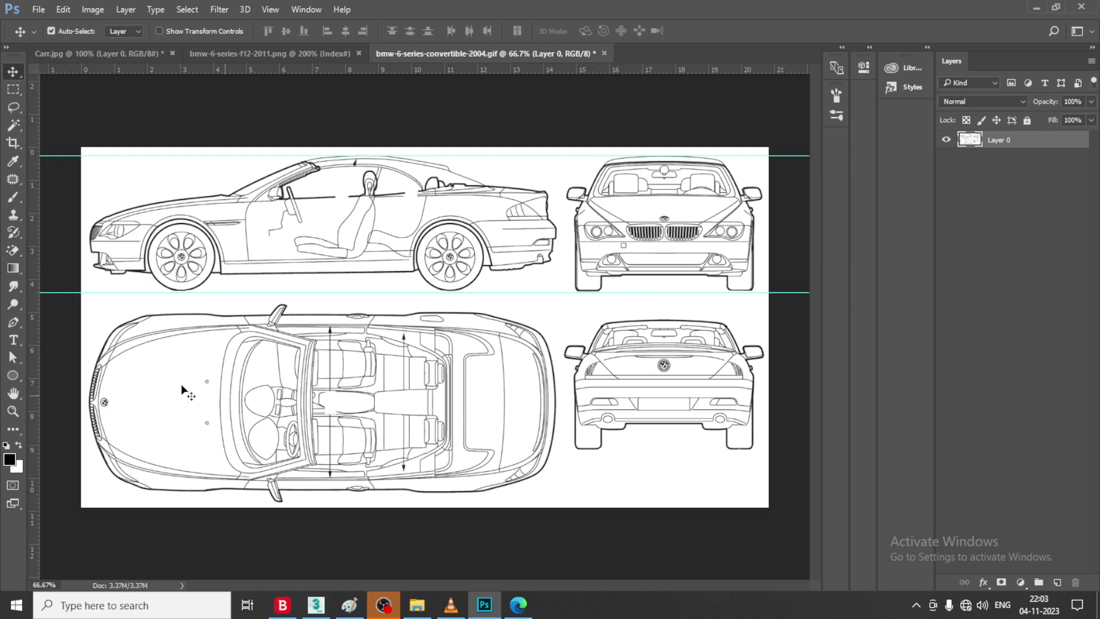
{"action": "left_click_drag", "start_coordinate": [34, 298], "coordinate": [87, 298]}
{"action": "left_click_drag", "start_coordinate": [36, 271], "coordinate": [557, 329]}
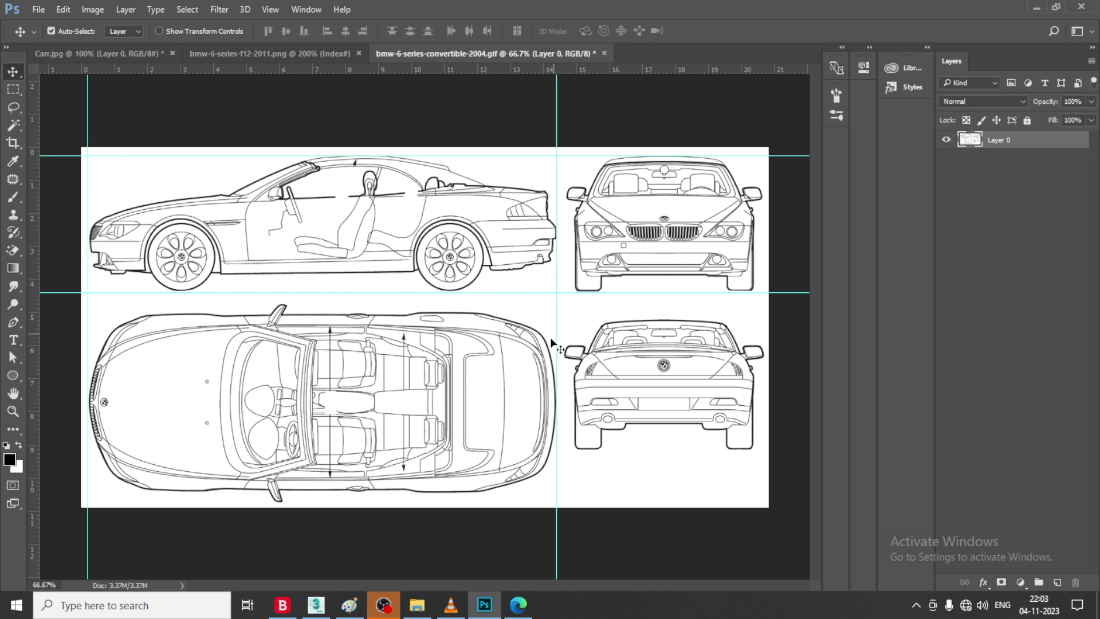
- Select the side view with a rectangular marquee along the guides and cut it to its own layer
{"action": "left_click", "coordinate": [17, 91]}
{"action": "left_click_drag", "start_coordinate": [84, 154], "coordinate": [556, 293]}
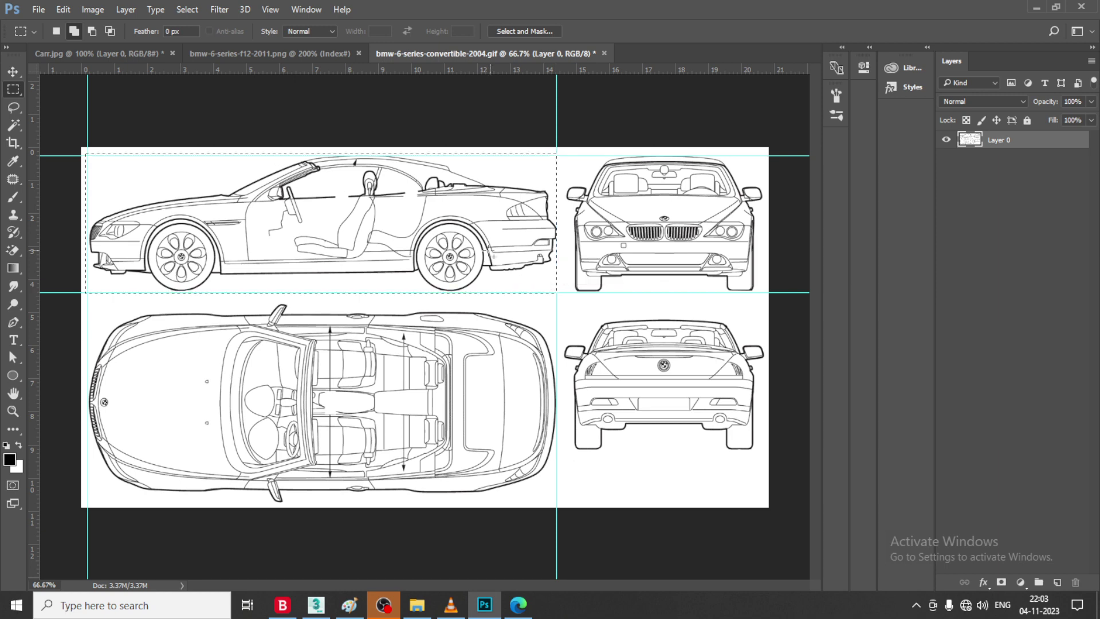
{"action": "right_click", "coordinate": [421, 228]}
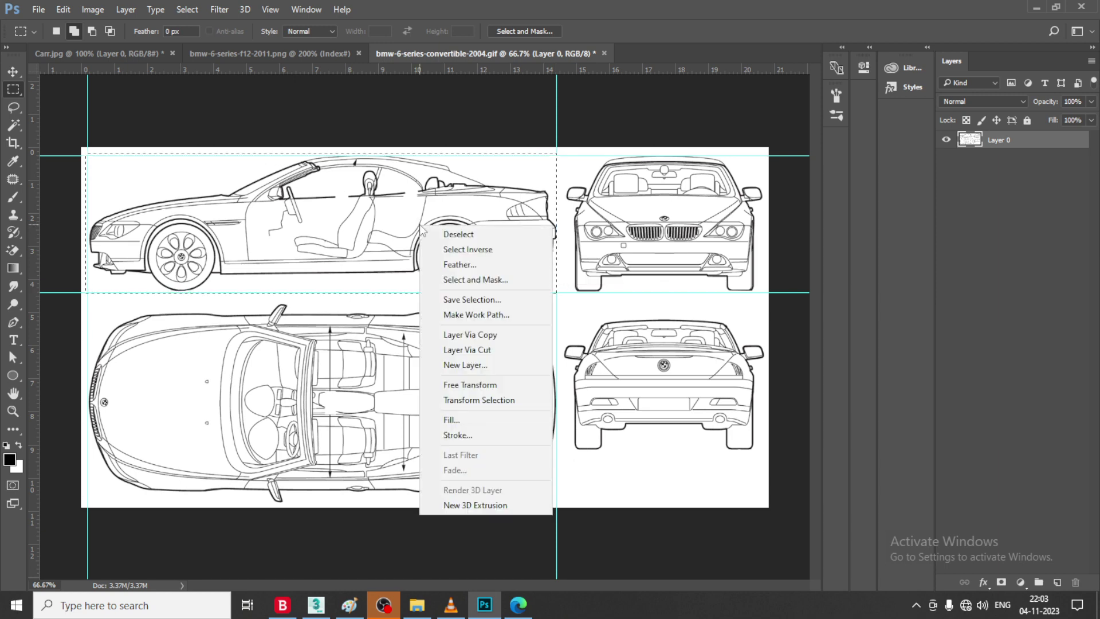
{"action": "left_click", "coordinate": [505, 352]}
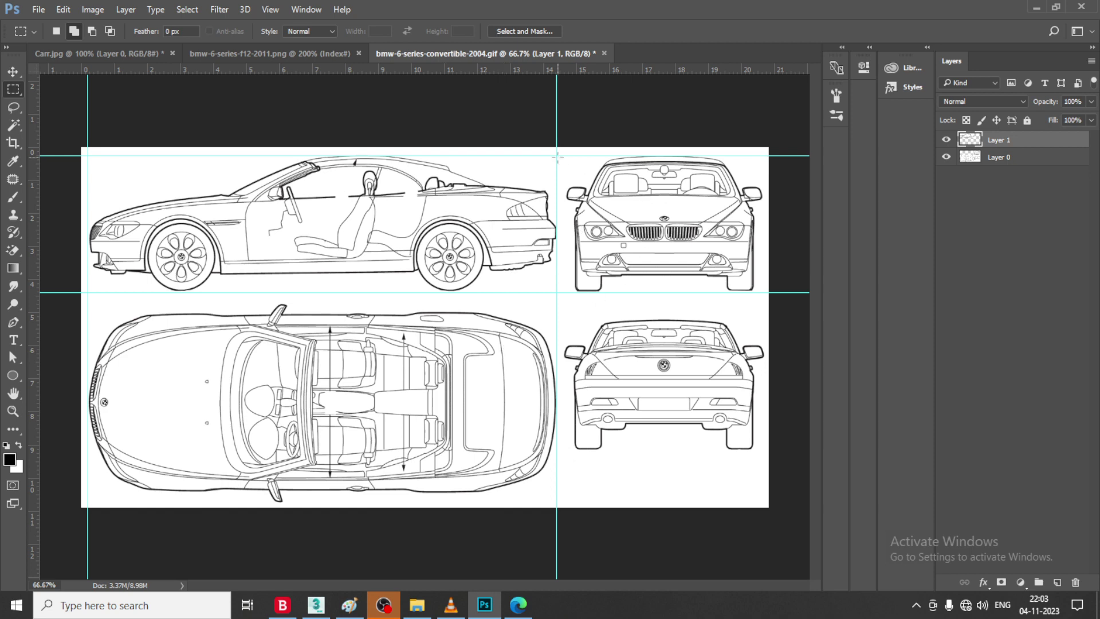
- Marquee-select the front view and cut it from Layer 0 to its own layer
{"action": "left_click_drag", "start_coordinate": [556, 155], "coordinate": [796, 291]}
{"action": "left_click", "coordinate": [1017, 161]}
{"action": "right_click", "coordinate": [655, 224]}
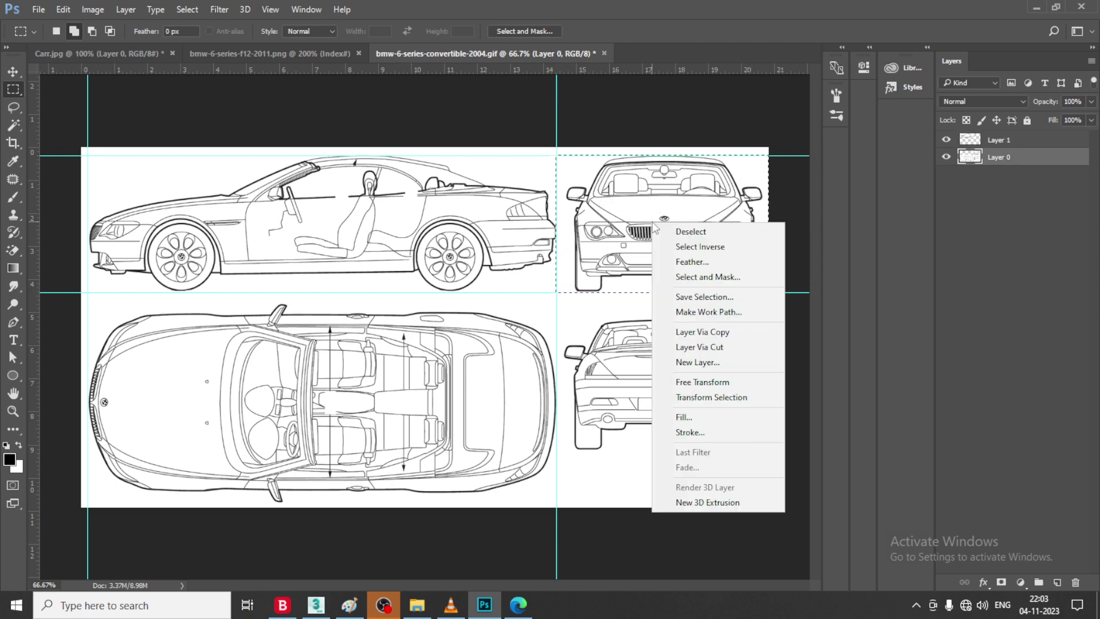
{"action": "left_click", "coordinate": [699, 347]}
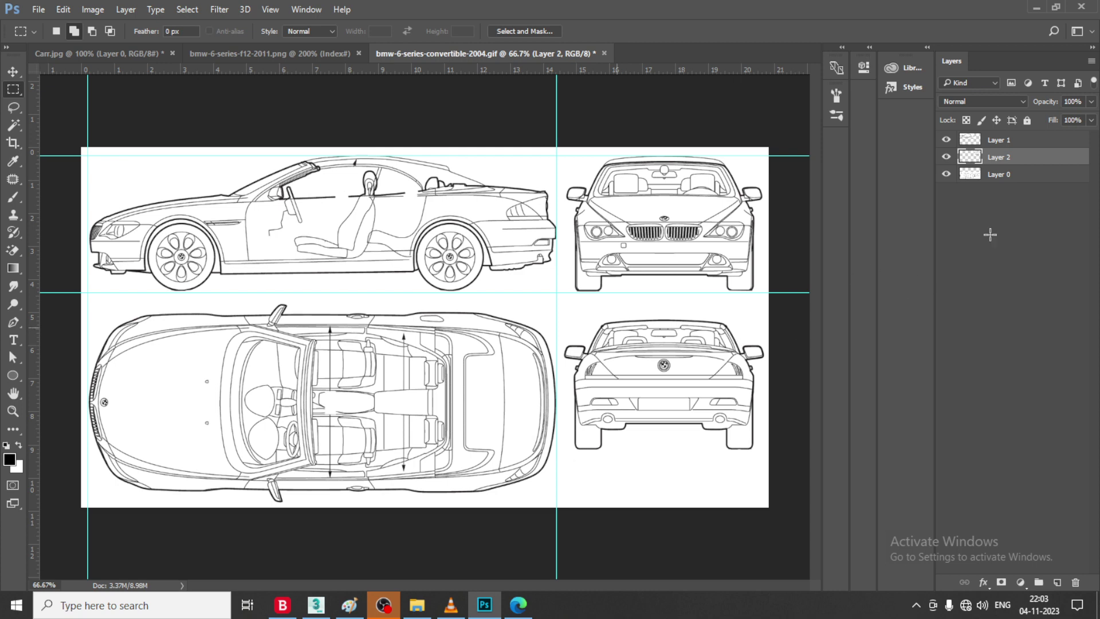
- Marquee-select the top view on Layer 0 and cut it to its own layer
{"action": "key", "text": "alt+bracketleft"}
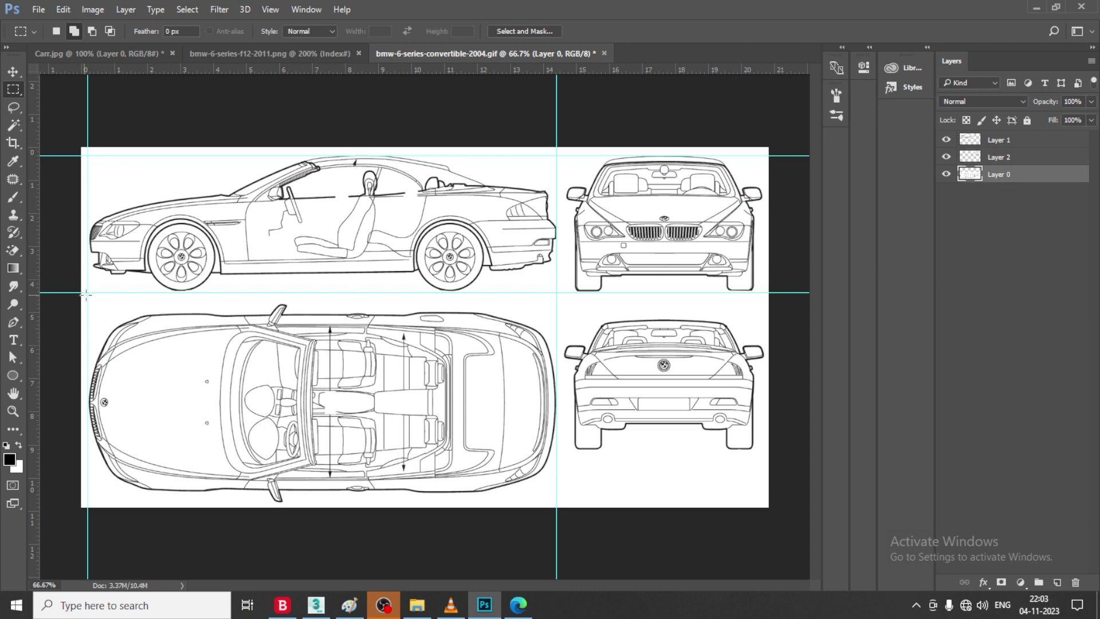
{"action": "left_click_drag", "start_coordinate": [86, 292], "coordinate": [556, 507]}
{"action": "right_click", "coordinate": [292, 403]}
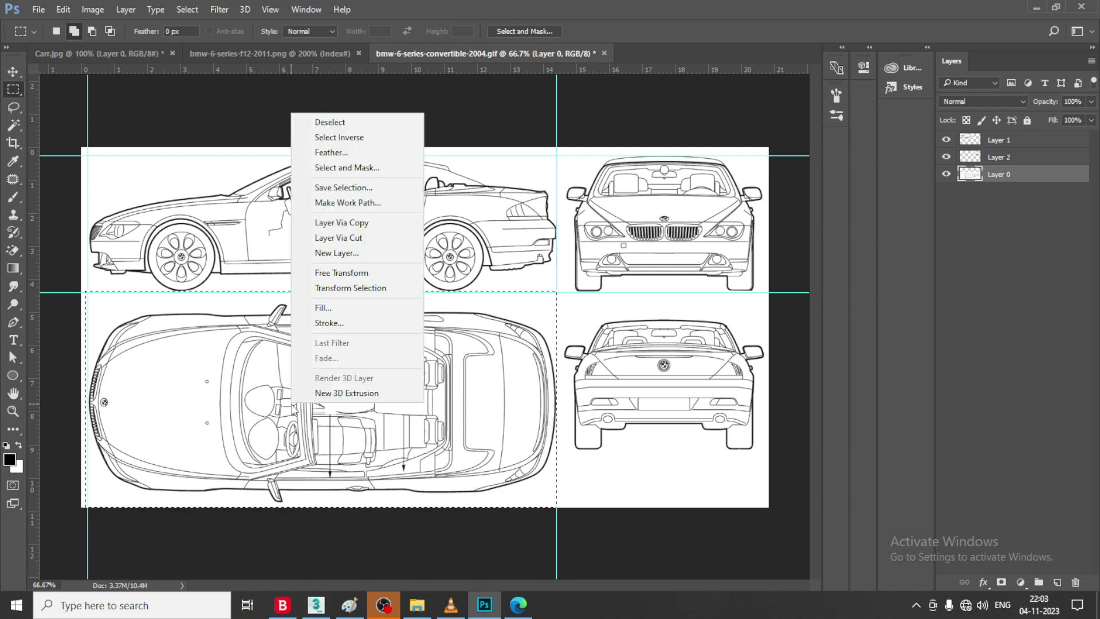
{"action": "left_click", "coordinate": [338, 237]}
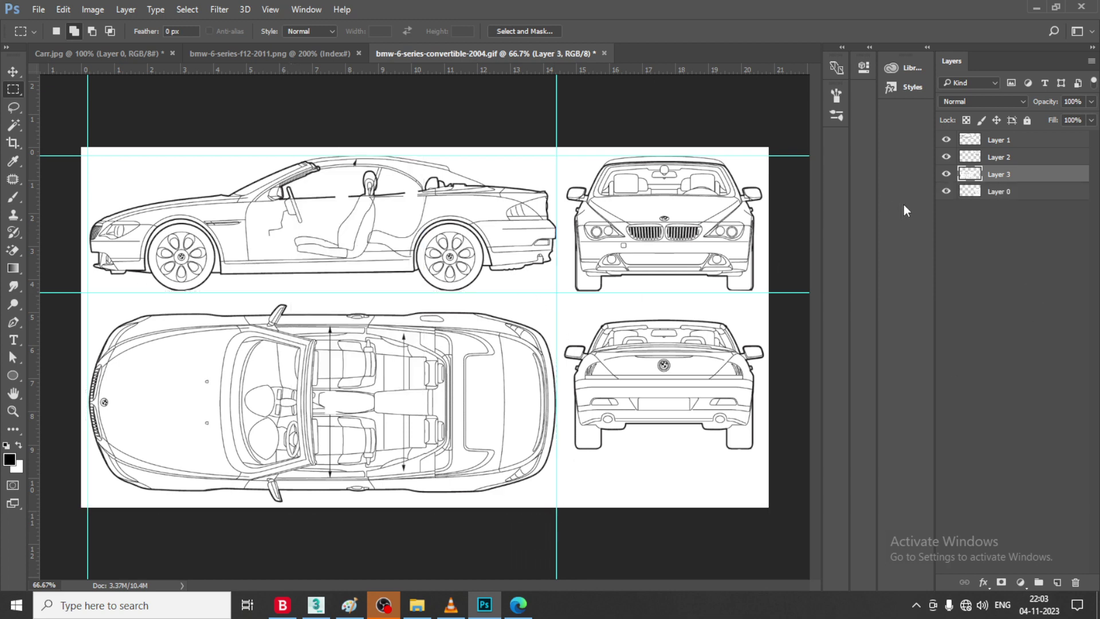
- Marquee-select the rear view on Layer 0 and cut it to its own layer
{"action": "left_click", "coordinate": [1002, 194]}
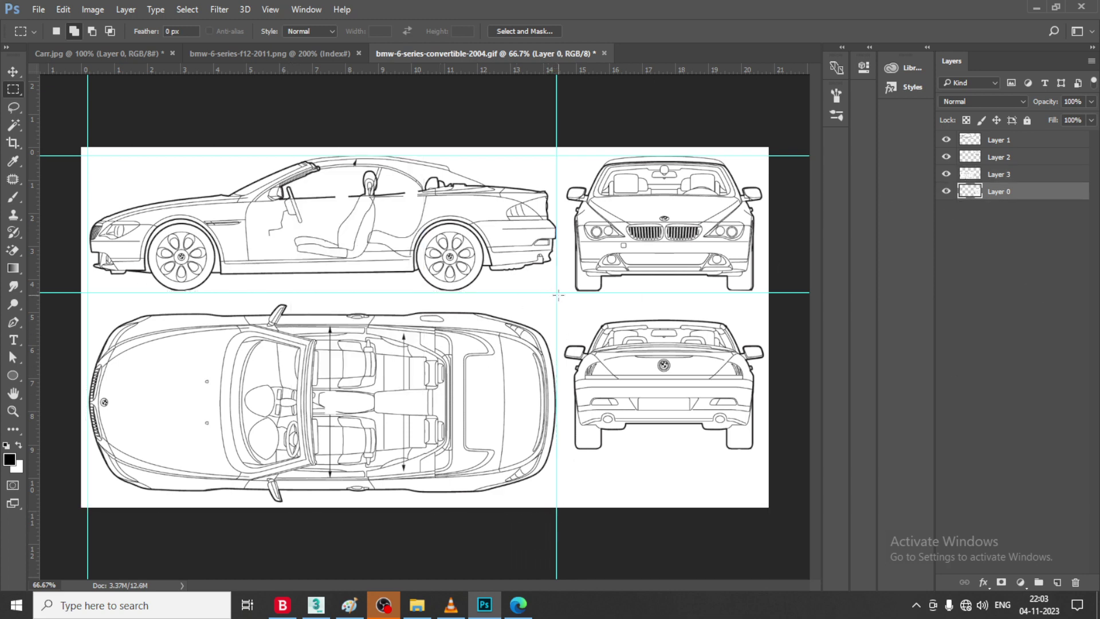
{"action": "left_click_drag", "start_coordinate": [557, 298], "coordinate": [770, 495]}
{"action": "right_click", "coordinate": [653, 426]}
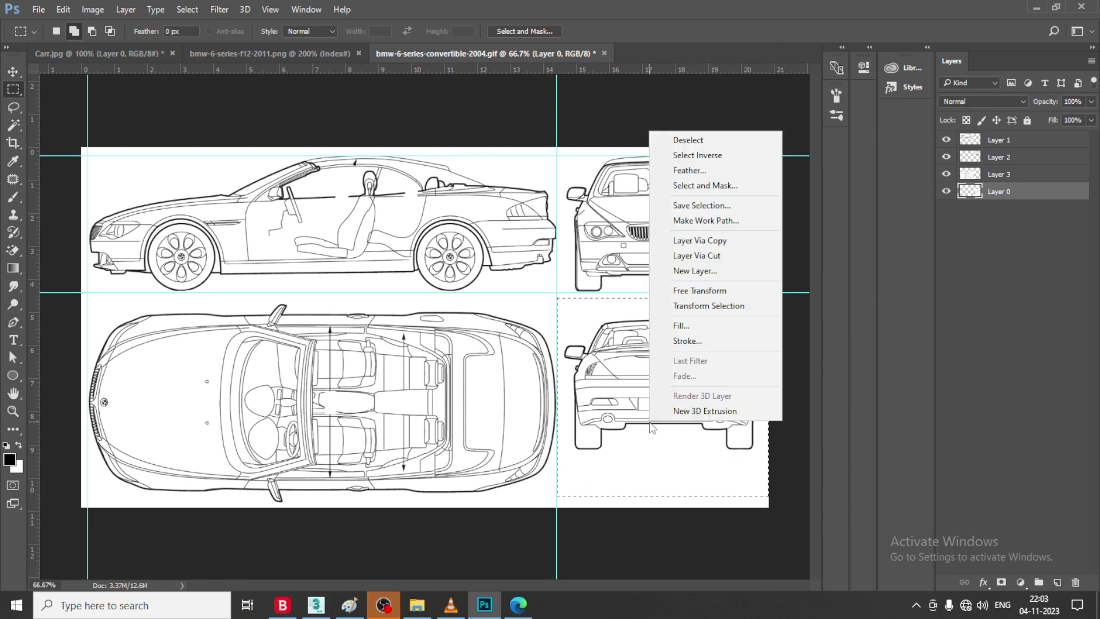
{"action": "left_click", "coordinate": [709, 261]}
- Hide Layer 0, Layer 4, Layer 3 and Layer 2 so that only the side view on Layer 1 is shown
{"action": "left_click", "coordinate": [946, 208]}
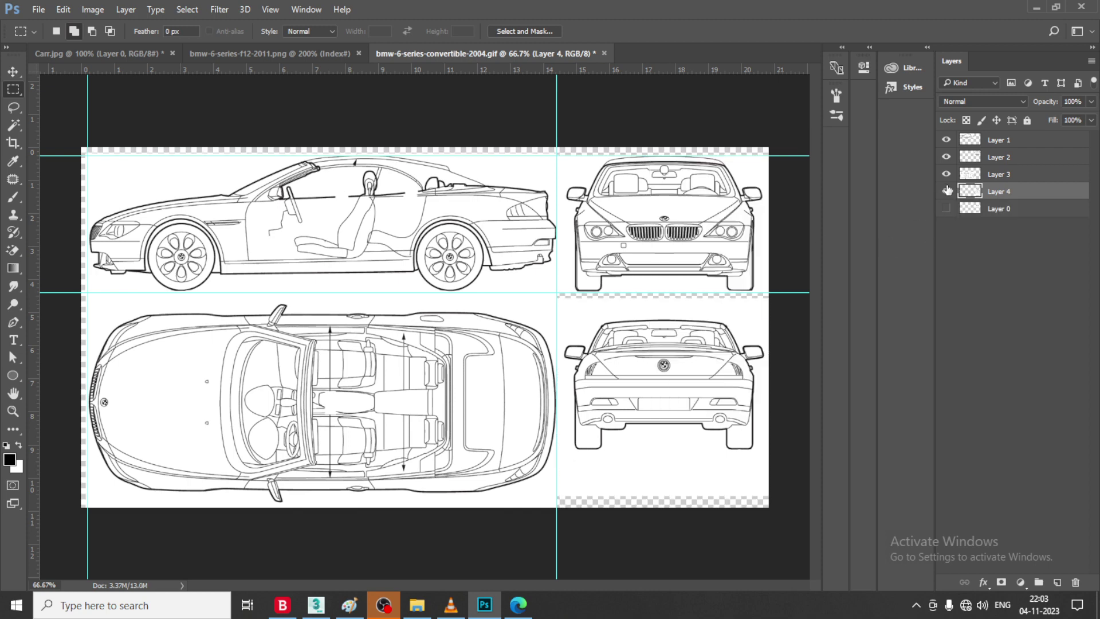
{"action": "left_click", "coordinate": [14, 71]}
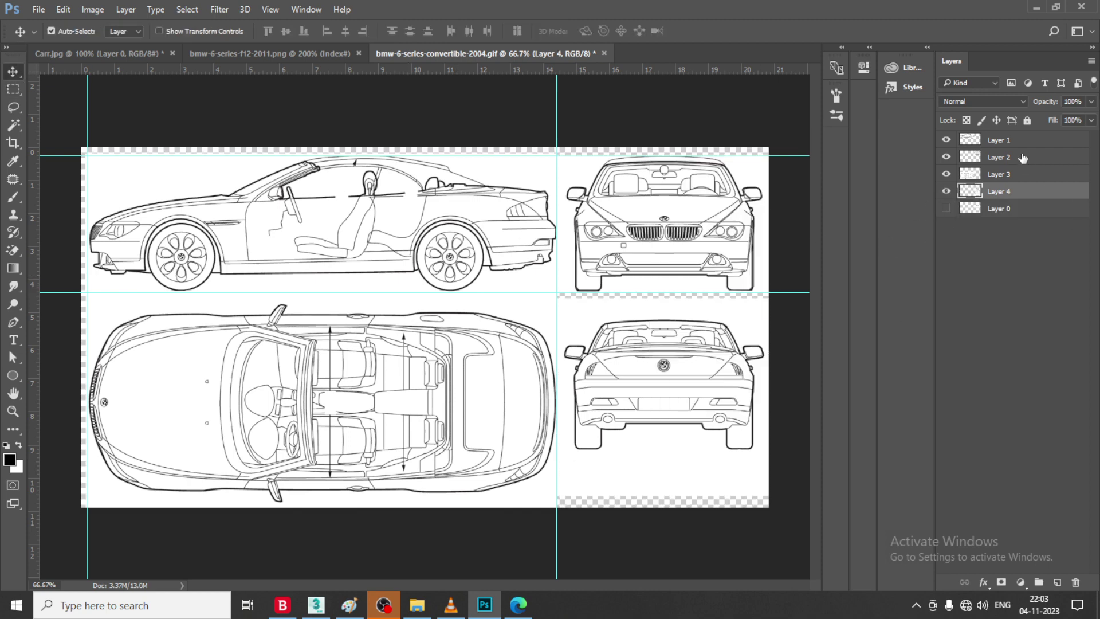
{"action": "left_click_drag", "start_coordinate": [947, 190], "coordinate": [947, 157]}
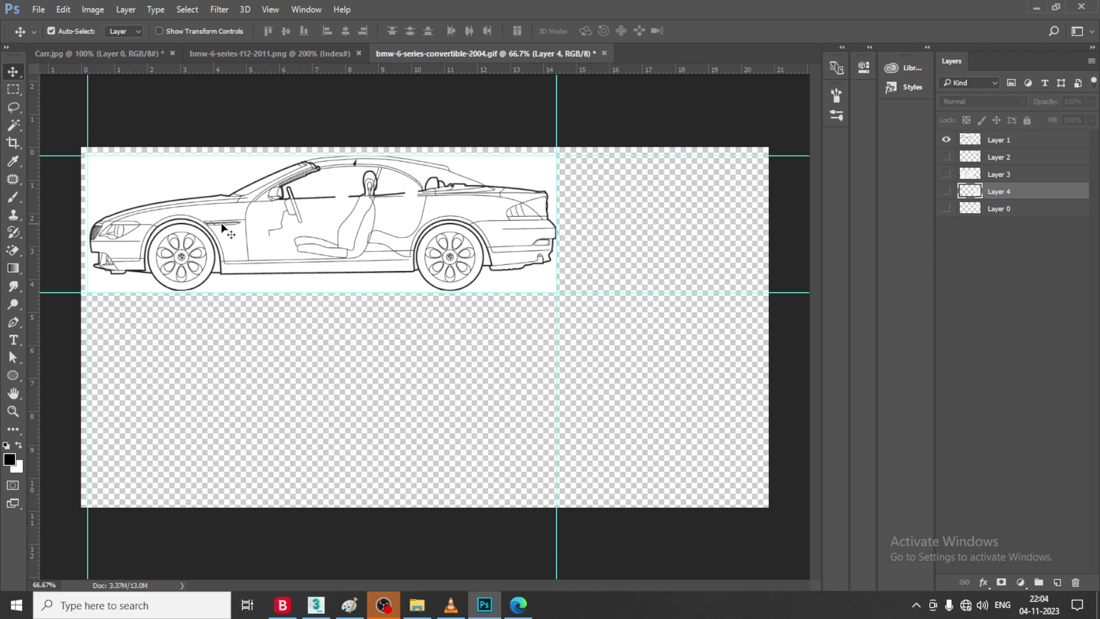
- Move the side view to the middle of the canvas and turn on snapping
{"action": "left_click_drag", "start_coordinate": [335, 234], "coordinate": [414, 309]}
{"action": "left_click_drag", "start_coordinate": [443, 324], "coordinate": [434, 323]}
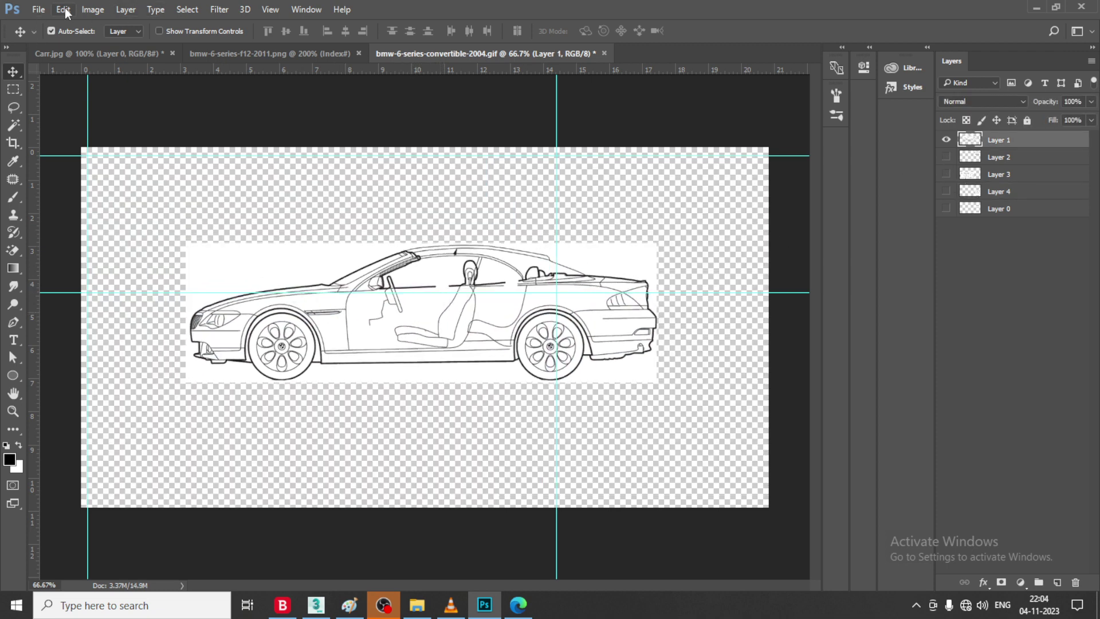
{"action": "left_click", "coordinate": [271, 10]}
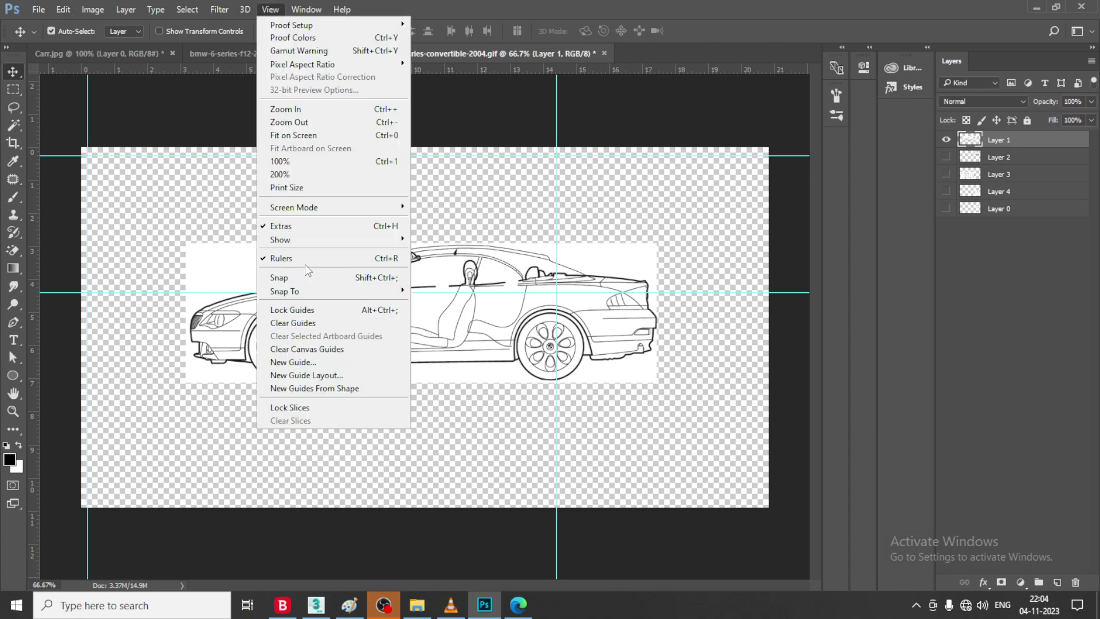
{"action": "left_click", "coordinate": [325, 277]}
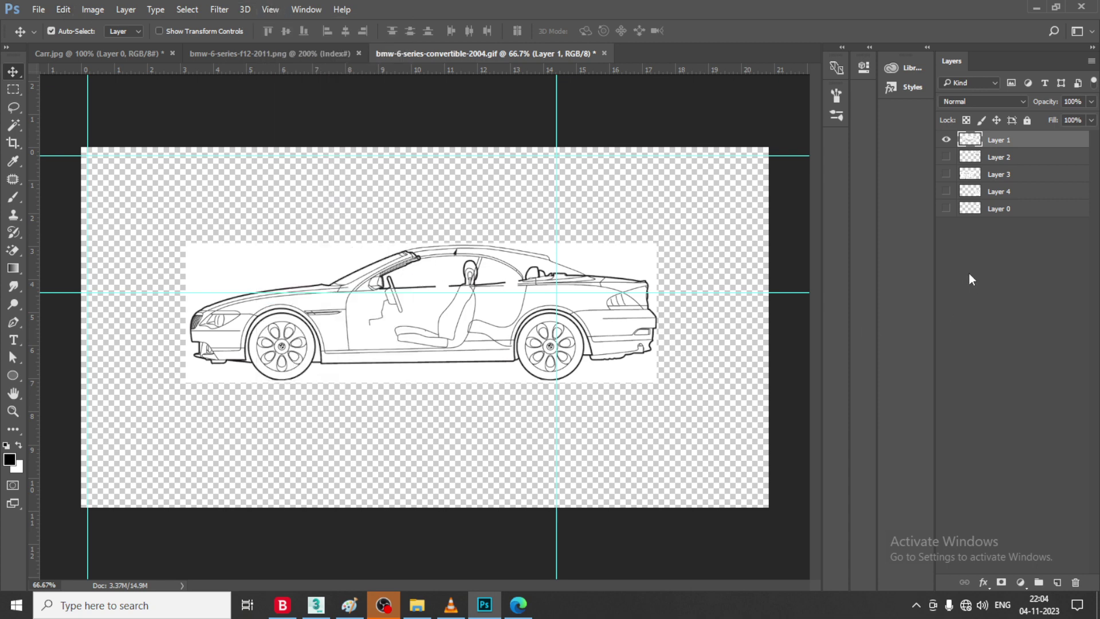
- Show the front view on Layer 2, move it onto the side view, and place Layer 2 above Layer 1
{"action": "left_click", "coordinate": [946, 156]}
{"action": "left_click", "coordinate": [705, 227]}
{"action": "left_click_drag", "start_coordinate": [702, 223], "coordinate": [483, 314]}
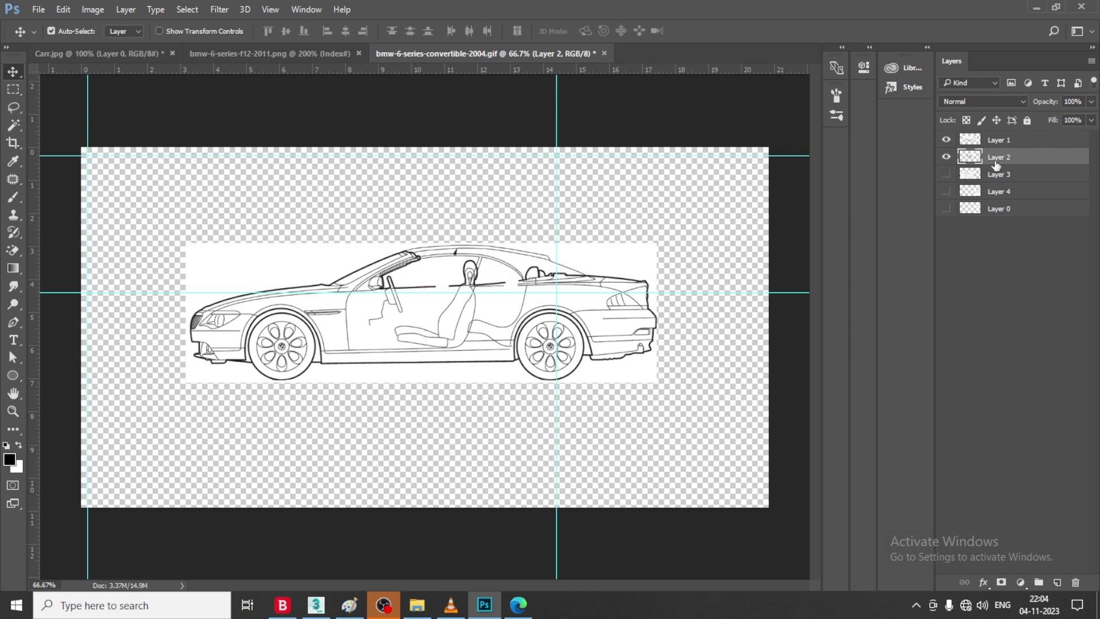
{"action": "left_click_drag", "start_coordinate": [994, 161], "coordinate": [998, 133]}
- Fine-position the front view over the side view with Layer 2 at 48% opacity, and restore it to 100%
{"action": "left_click", "coordinate": [1091, 101]}
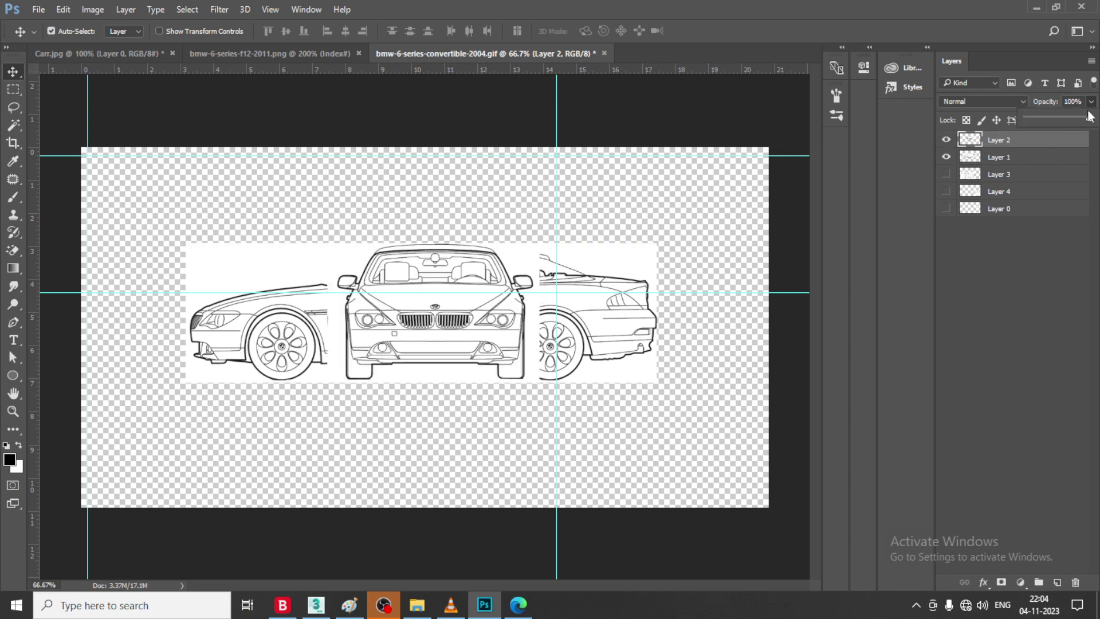
{"action": "left_click_drag", "start_coordinate": [1089, 119], "coordinate": [1057, 120]}
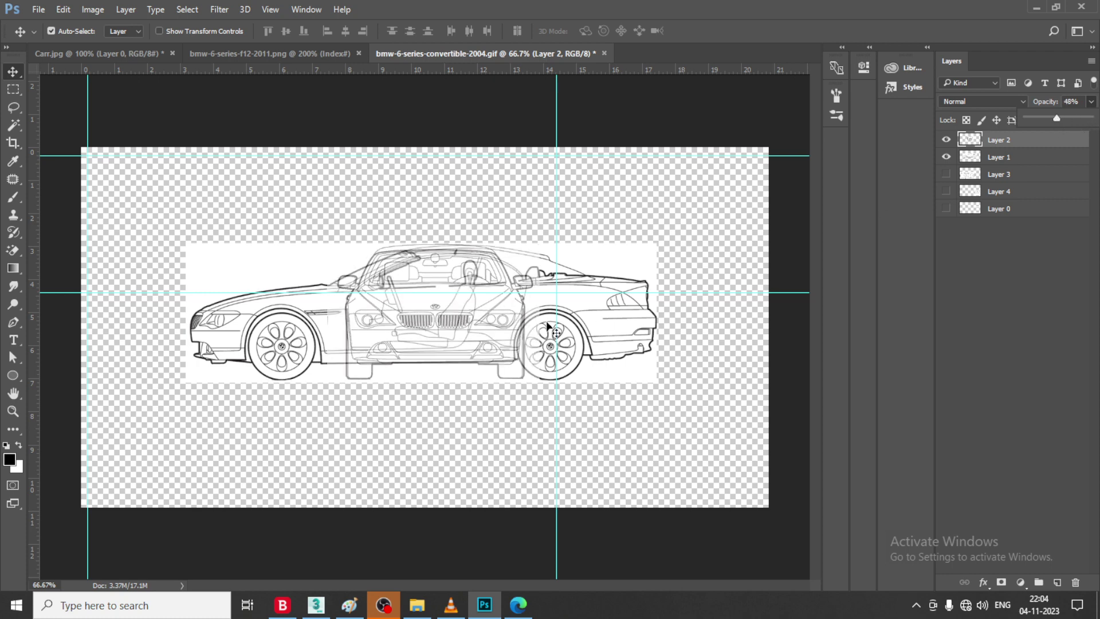
{"action": "left_click_drag", "start_coordinate": [455, 320], "coordinate": [472, 321]}
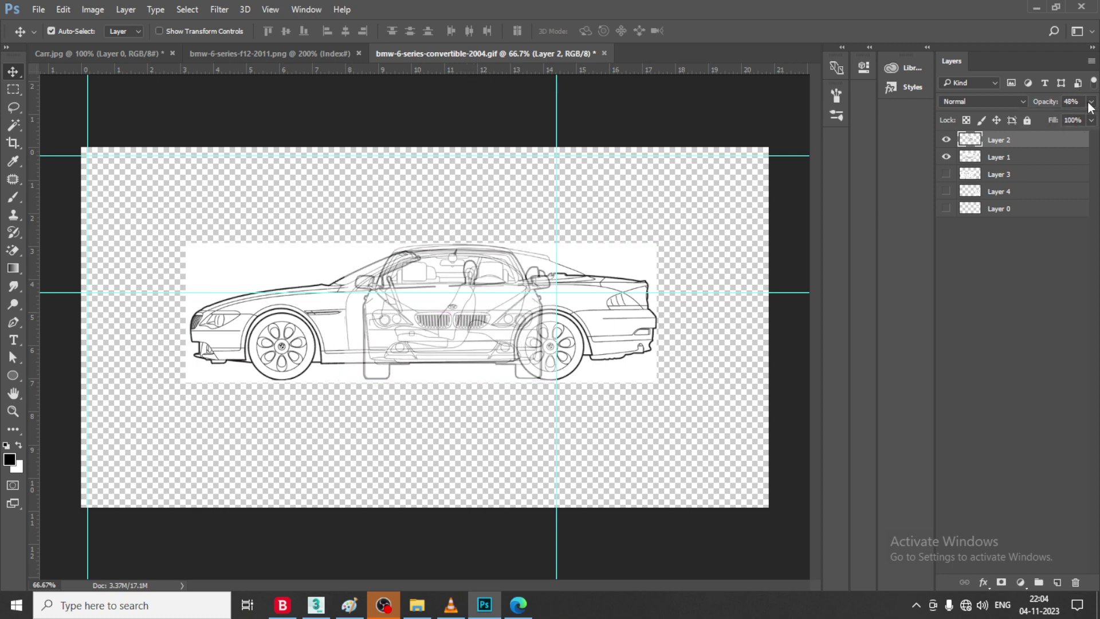
{"action": "left_click_drag", "start_coordinate": [1056, 118], "coordinate": [1092, 118]}
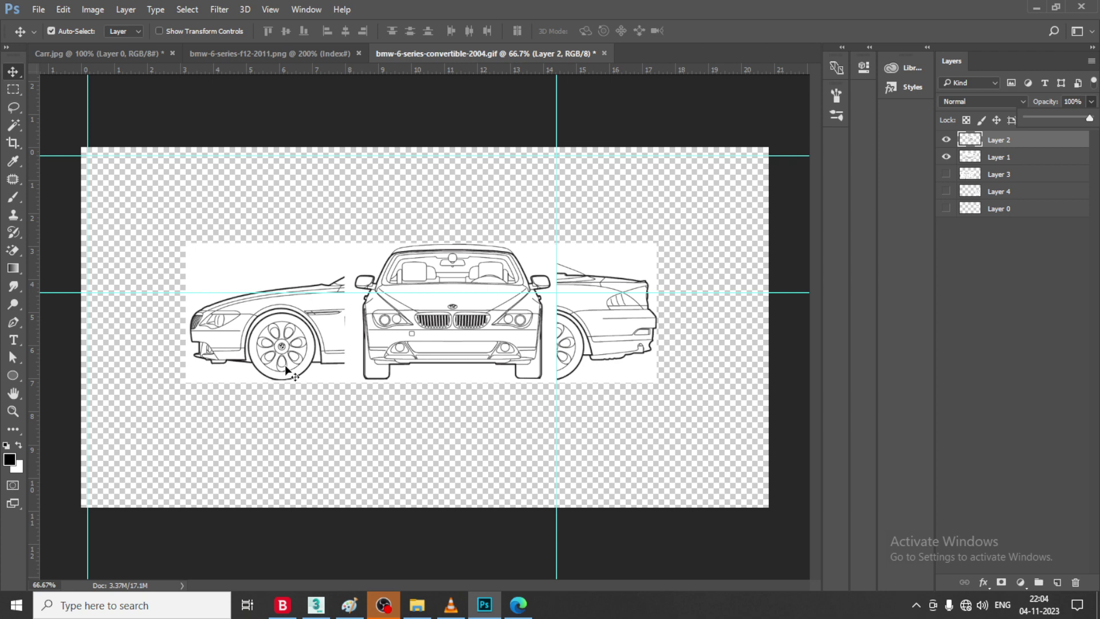
- Toggle the layers' visibility to leave only the side view on Layer 1 shown, with the front view hidden
{"action": "left_click", "coordinate": [947, 157]}
{"action": "left_click", "coordinate": [947, 174]}
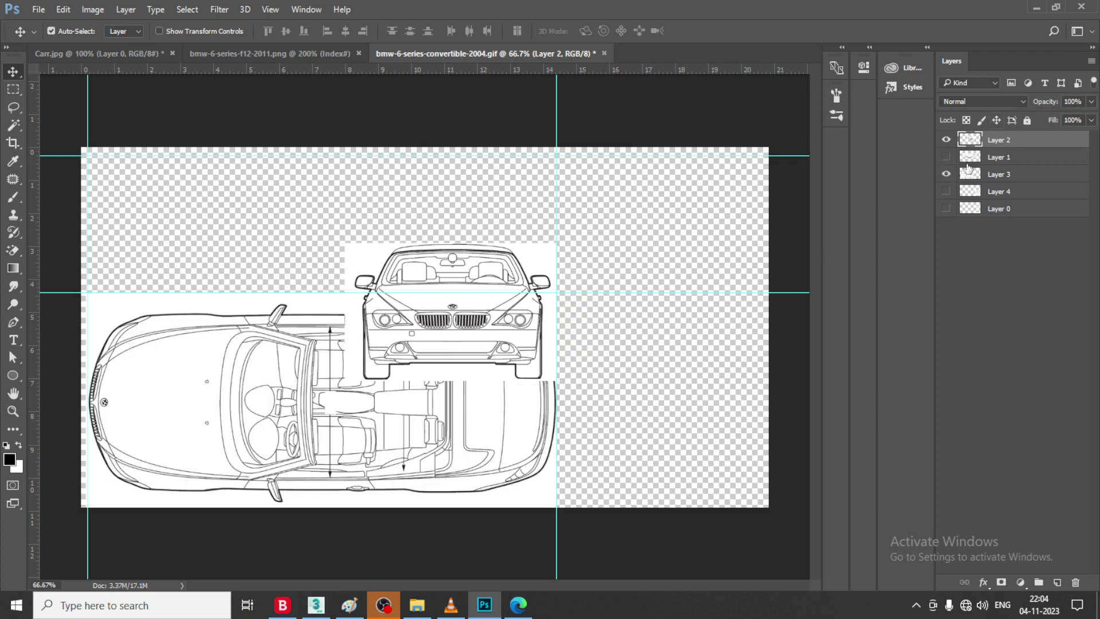
{"action": "left_click", "coordinate": [947, 175]}
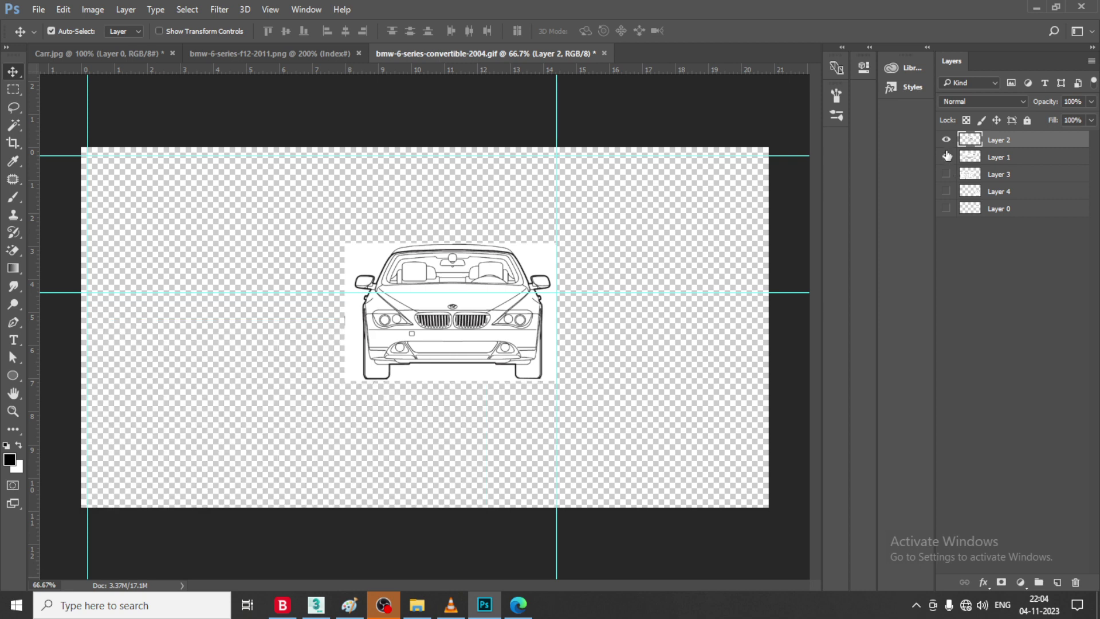
{"action": "left_click", "coordinate": [947, 157]}
{"action": "left_click", "coordinate": [948, 140]}
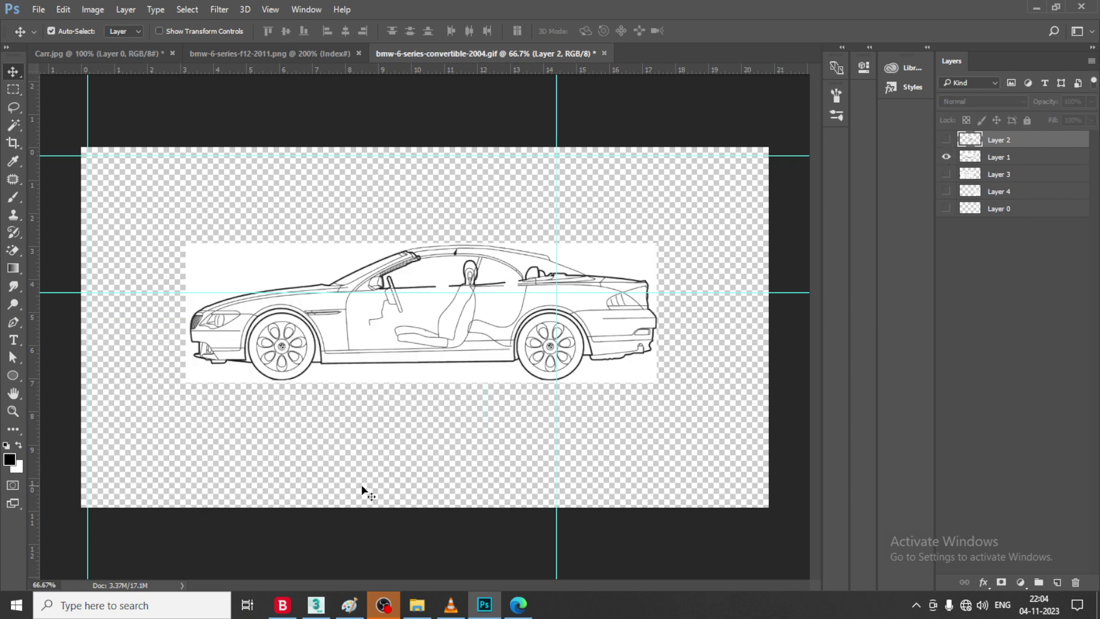
- Show the top view on Layer 3 and move it behind the side view so the car's ends line up
{"action": "left_click", "coordinate": [947, 174]}
{"action": "left_click", "coordinate": [350, 433]}
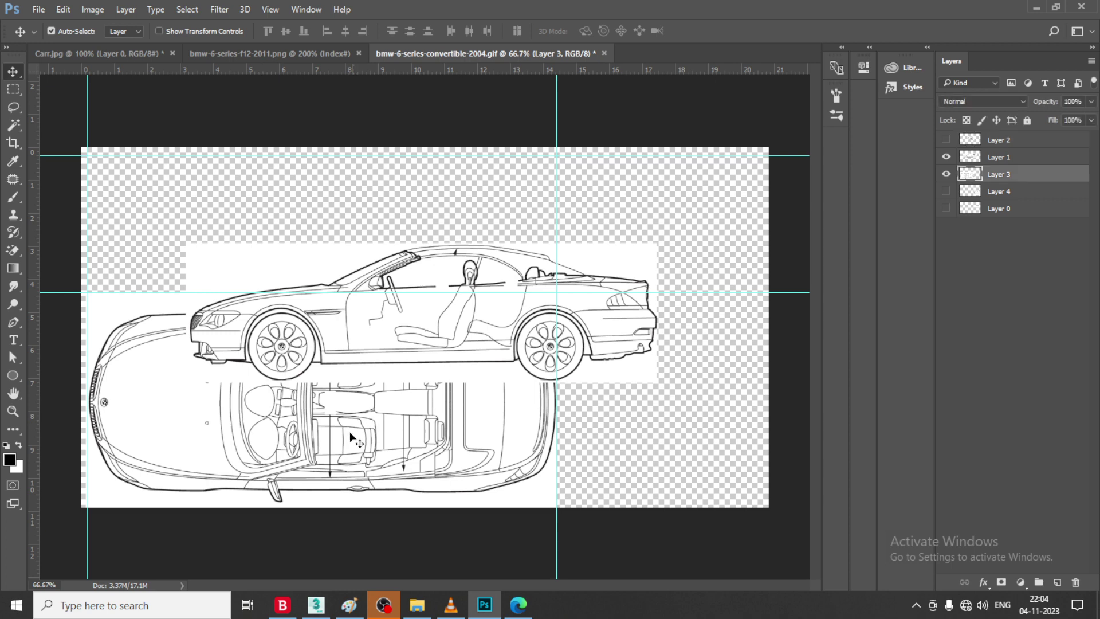
{"action": "left_click_drag", "start_coordinate": [350, 432], "coordinate": [447, 358]}
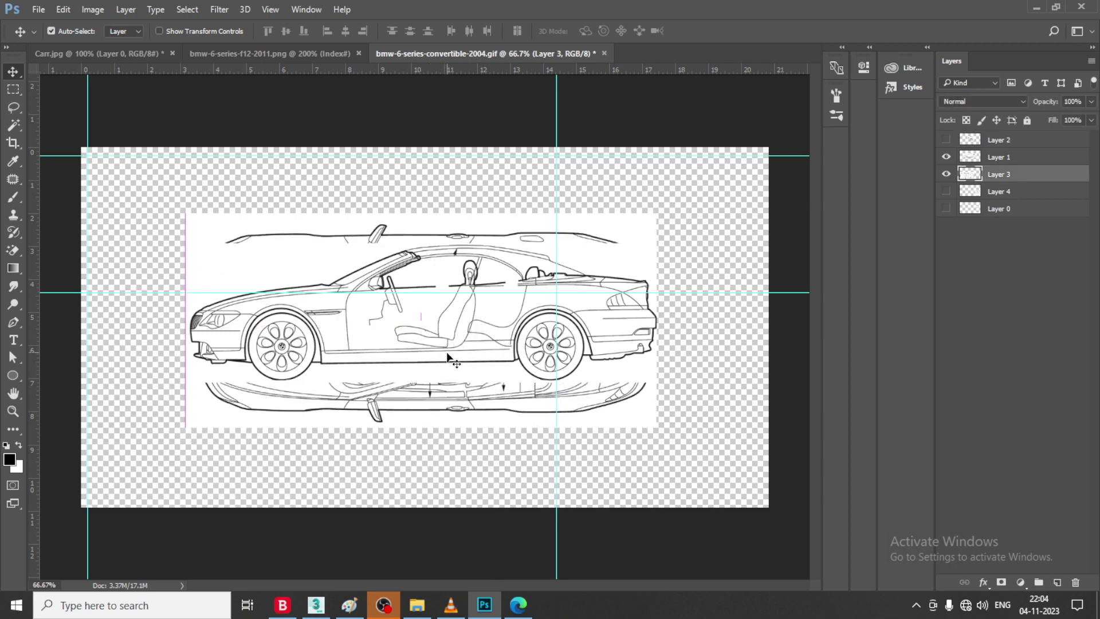
- Temporarily lower Layer 1's opacity to check the top view's alignment with the side view, and return it to 100%
{"action": "left_click", "coordinate": [1008, 157]}
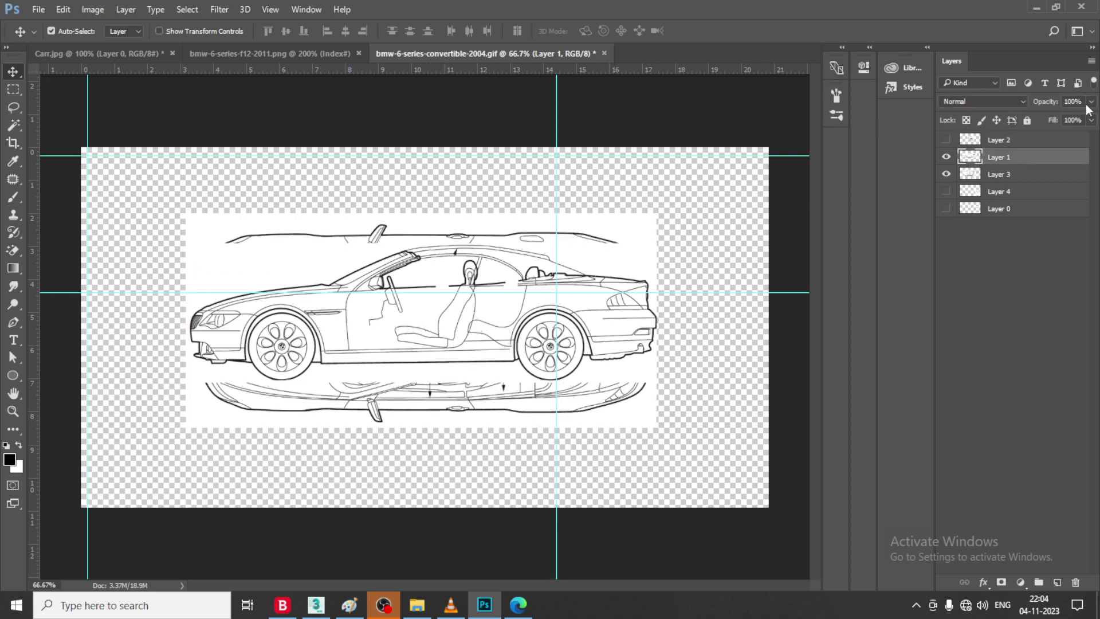
{"action": "left_click", "coordinate": [1092, 101]}
{"action": "left_click_drag", "start_coordinate": [1091, 118], "coordinate": [1070, 121]}
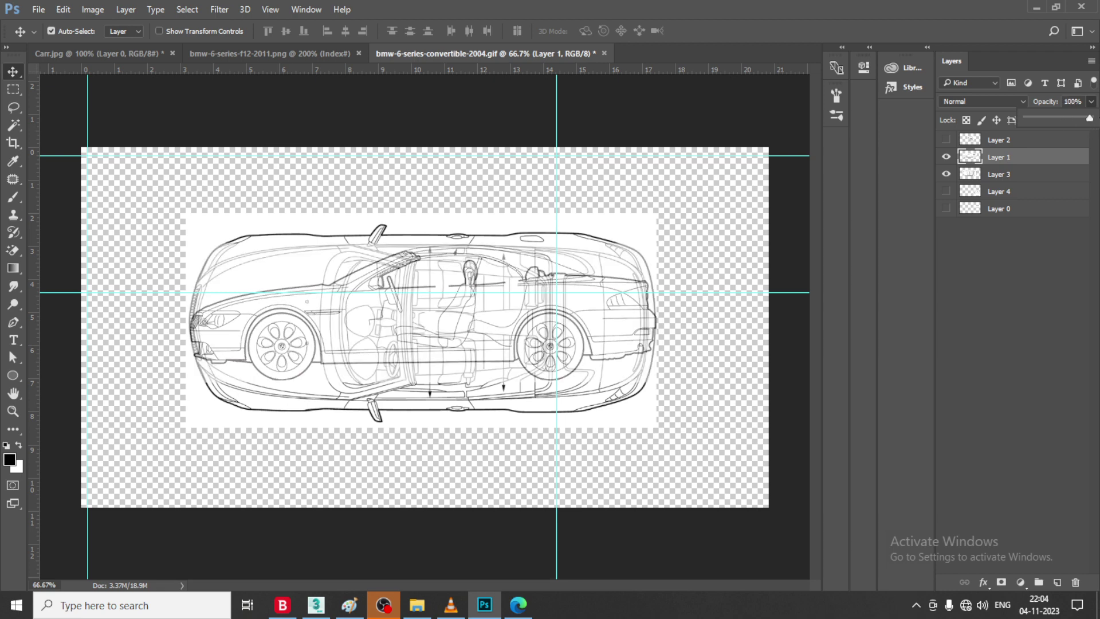
{"action": "left_click", "coordinate": [946, 141]}
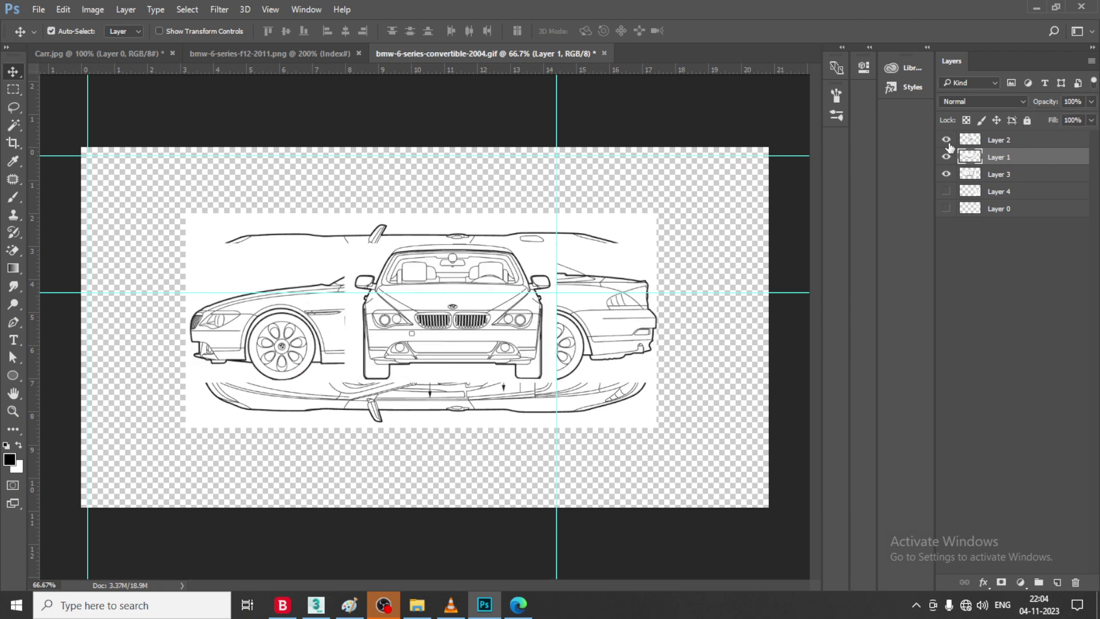
{"action": "left_click", "coordinate": [1026, 141]}
{"action": "left_click", "coordinate": [1023, 159], "text": "shift"}
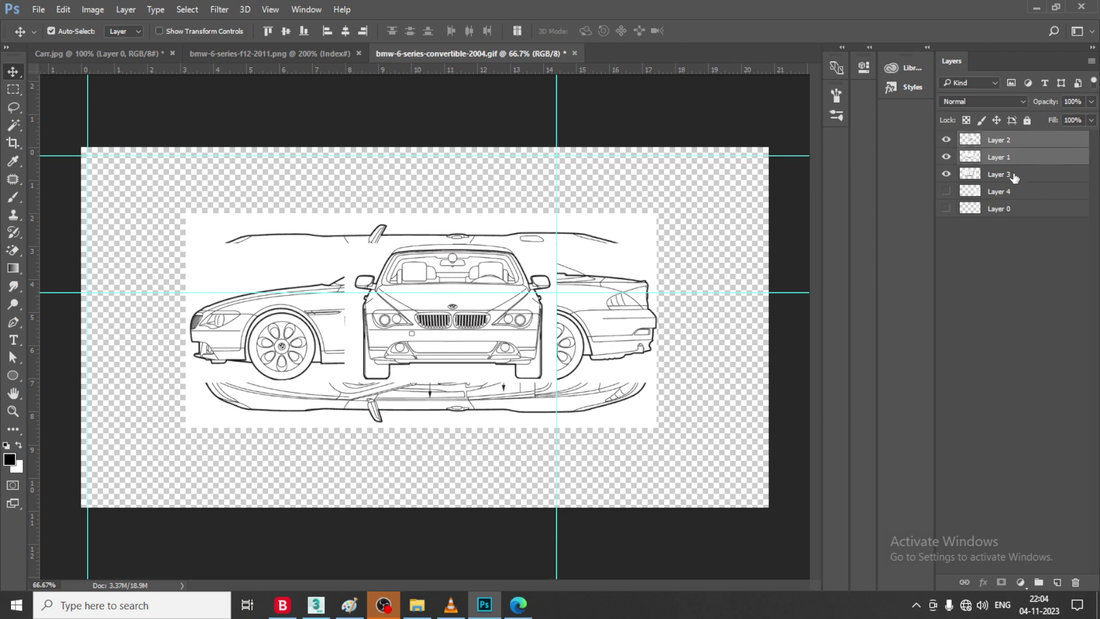
{"action": "left_click", "coordinate": [1014, 175], "text": "shift"}
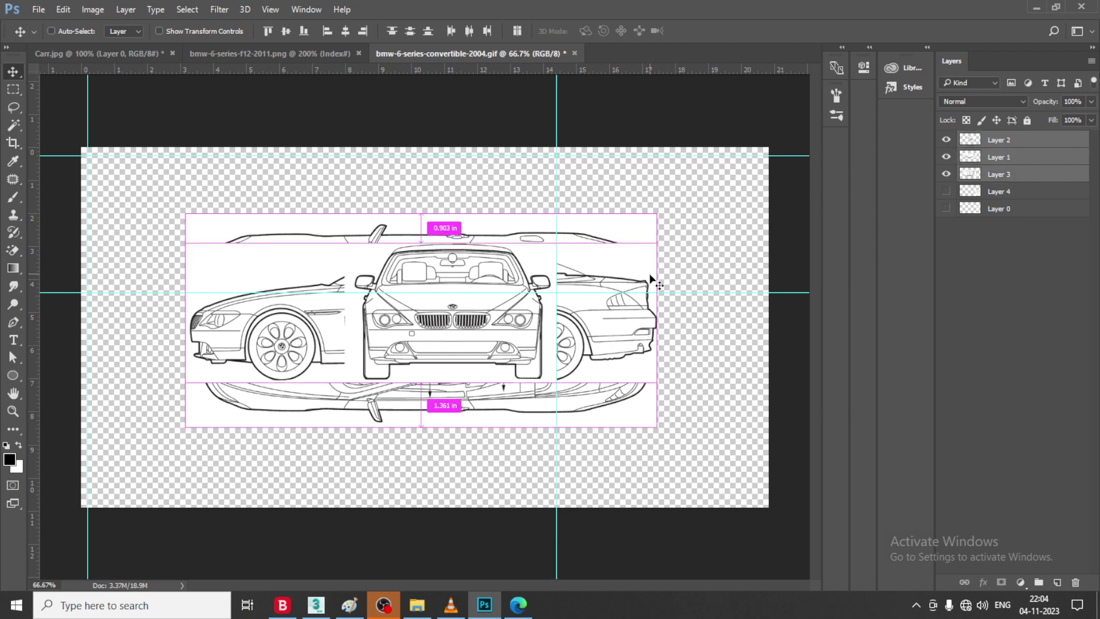
{"action": "key", "text": "ctrl+t"}
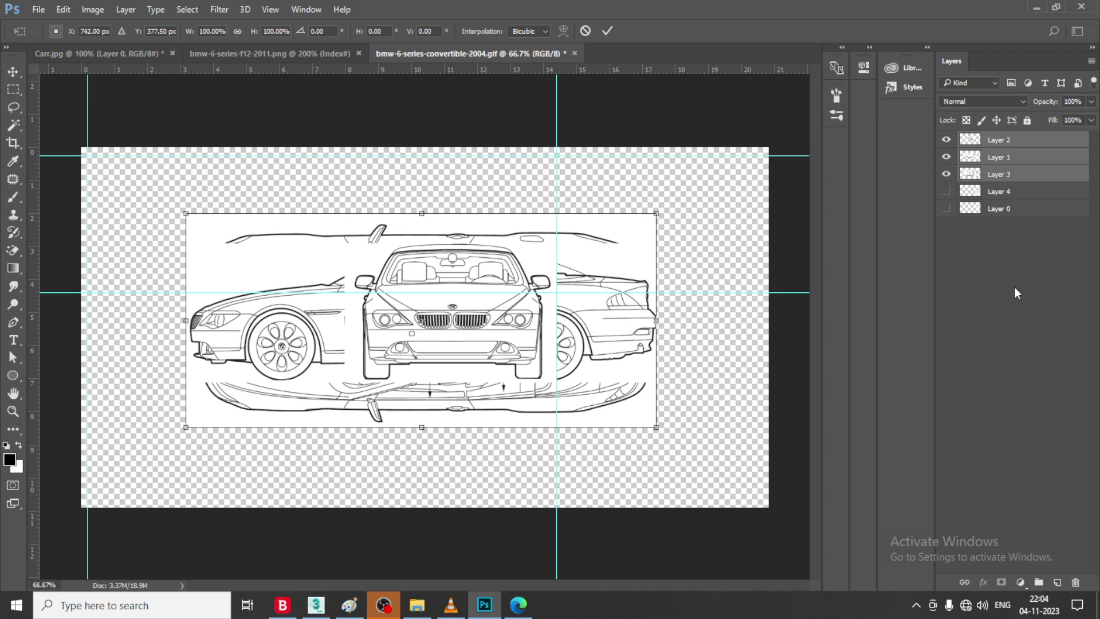
{"action": "key", "text": "Return"}
- Show the rear view on Layer 4, hide Layers 1 and 3, and align the rear view behind the front view on Layer 2
{"action": "left_click", "coordinate": [1003, 194]}
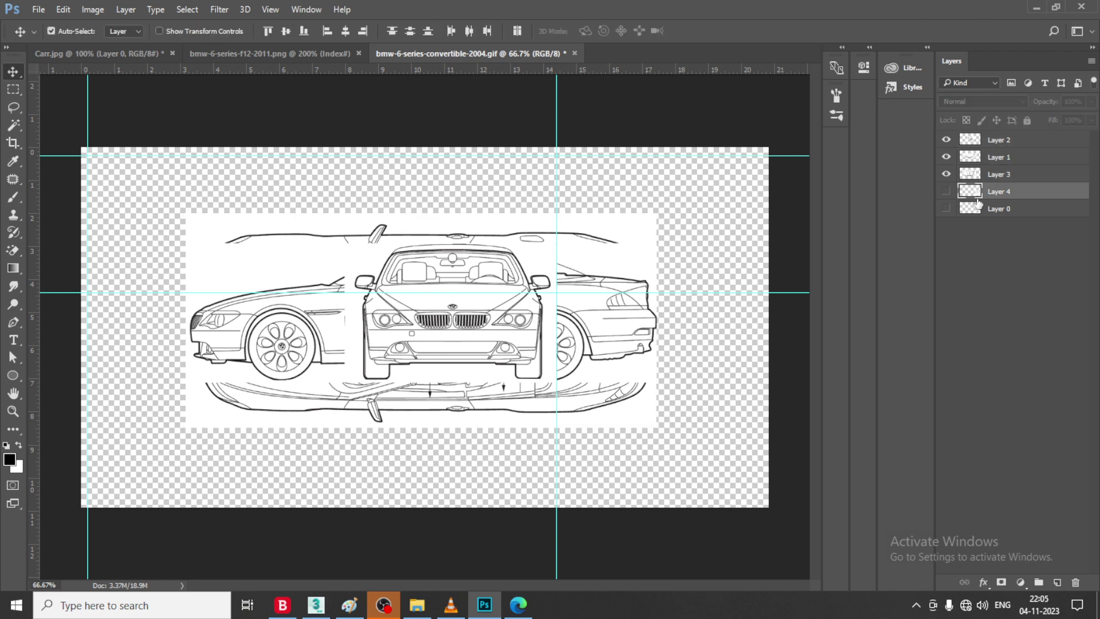
{"action": "left_click", "coordinate": [946, 191]}
{"action": "left_click_drag", "start_coordinate": [711, 421], "coordinate": [467, 331]}
{"action": "left_click_drag", "start_coordinate": [946, 173], "coordinate": [945, 139]}
{"action": "mouse_move", "coordinate": [415, 326]}
{"action": "left_mouse_down"}
{"action": "mouse_move", "coordinate": [427, 327]}
{"action": "mouse_move", "coordinate": [415, 326]}
{"action": "left_mouse_up"}
{"action": "left_click", "coordinate": [946, 139]}
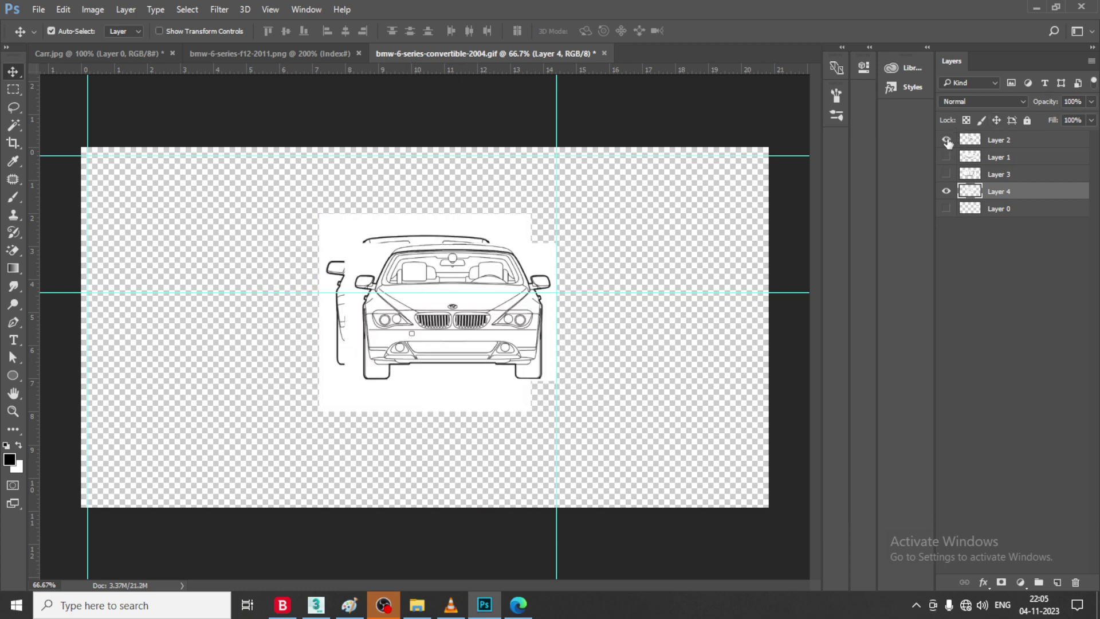
{"action": "left_click_drag", "start_coordinate": [361, 226], "coordinate": [388, 234]}
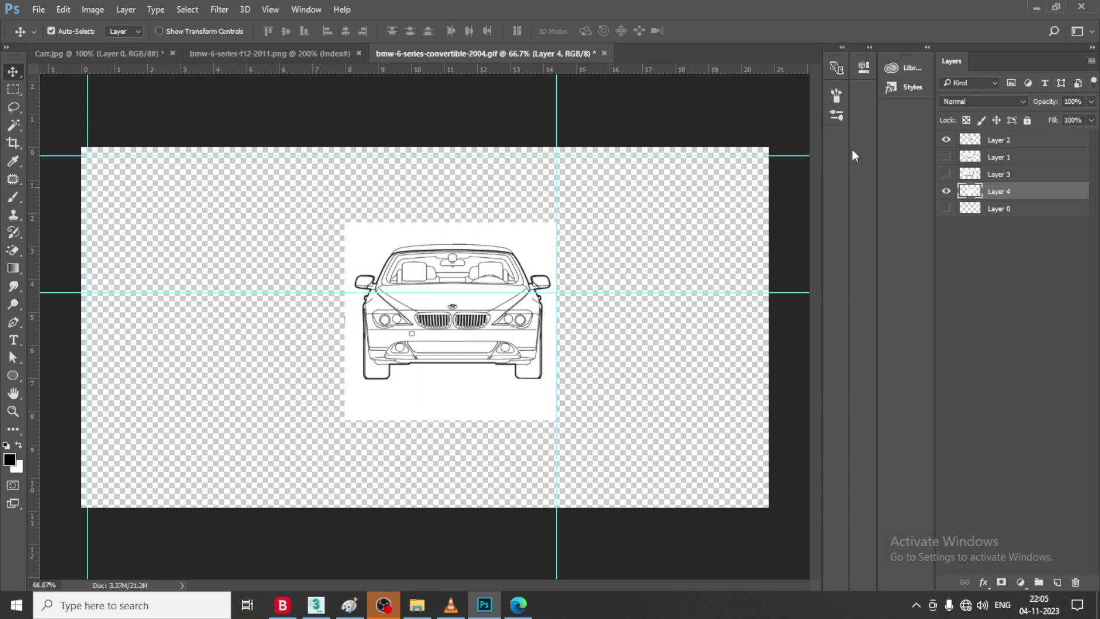
- Show Layers 1 through 4 and scale them up together about their centre until they nearly span the canvas width
{"action": "left_click_drag", "start_coordinate": [947, 173], "coordinate": [946, 156]}
{"action": "left_click", "coordinate": [947, 191]}
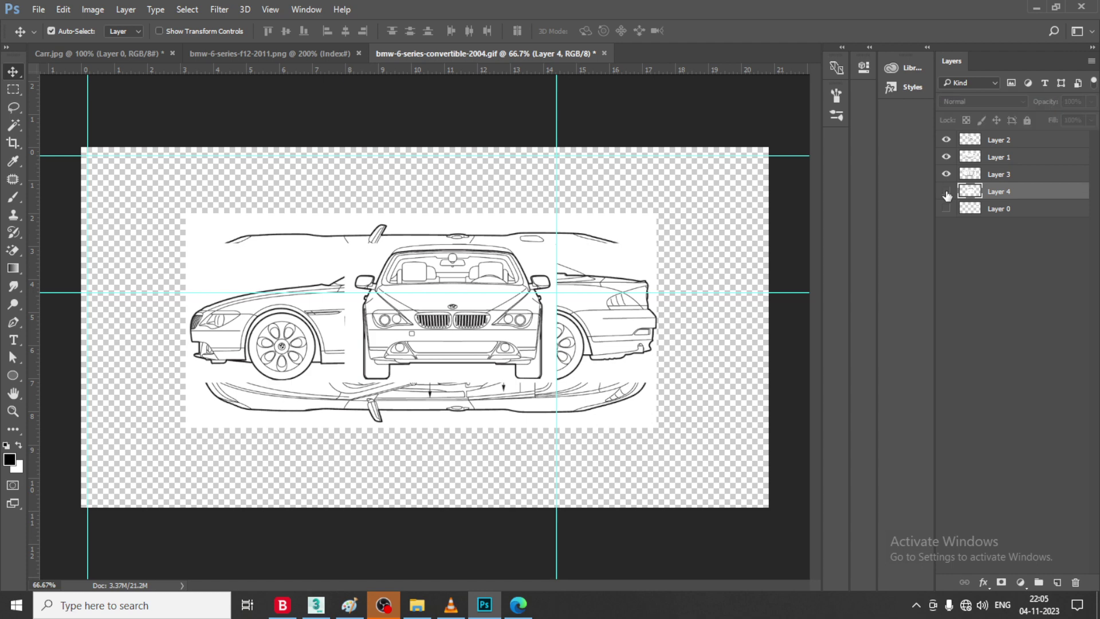
{"action": "left_click", "coordinate": [947, 191]}
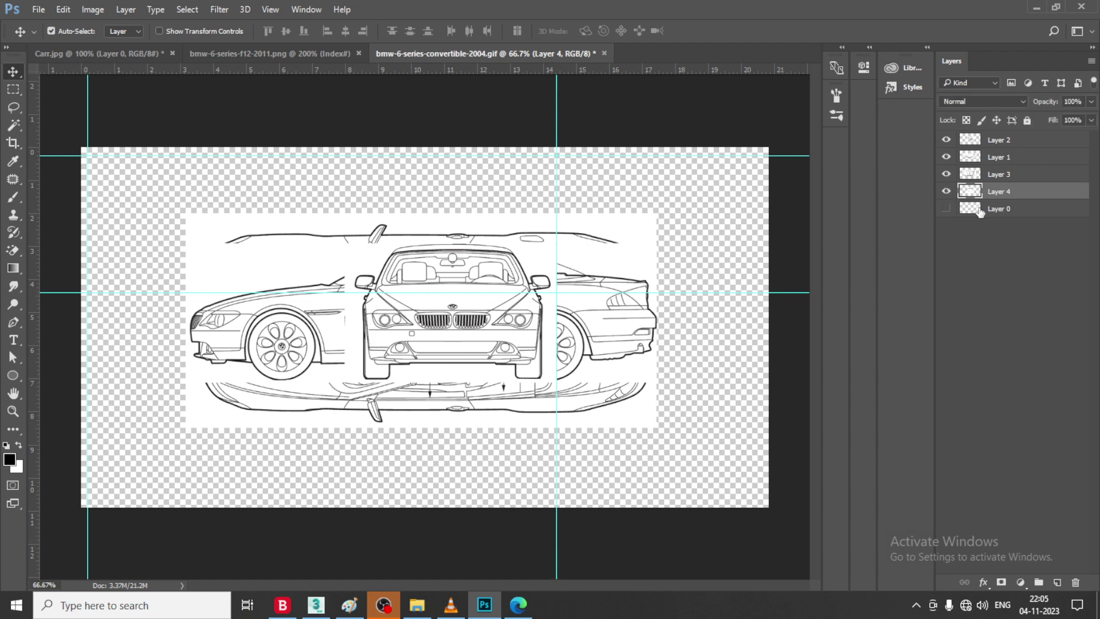
{"action": "left_click", "coordinate": [1008, 140]}
{"action": "left_click", "coordinate": [1009, 192], "text": "shift"}
{"action": "key", "text": "ctrl+t"}
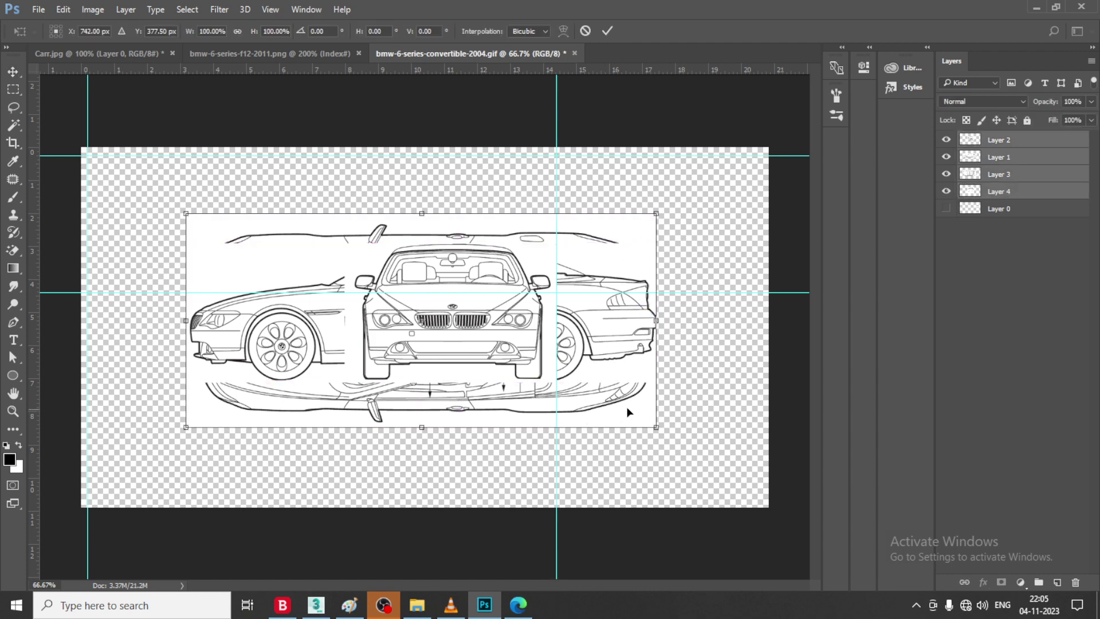
{"action": "left_click_drag", "start_coordinate": [667, 429], "coordinate": [743, 491]}
{"action": "key", "text": "Return"}
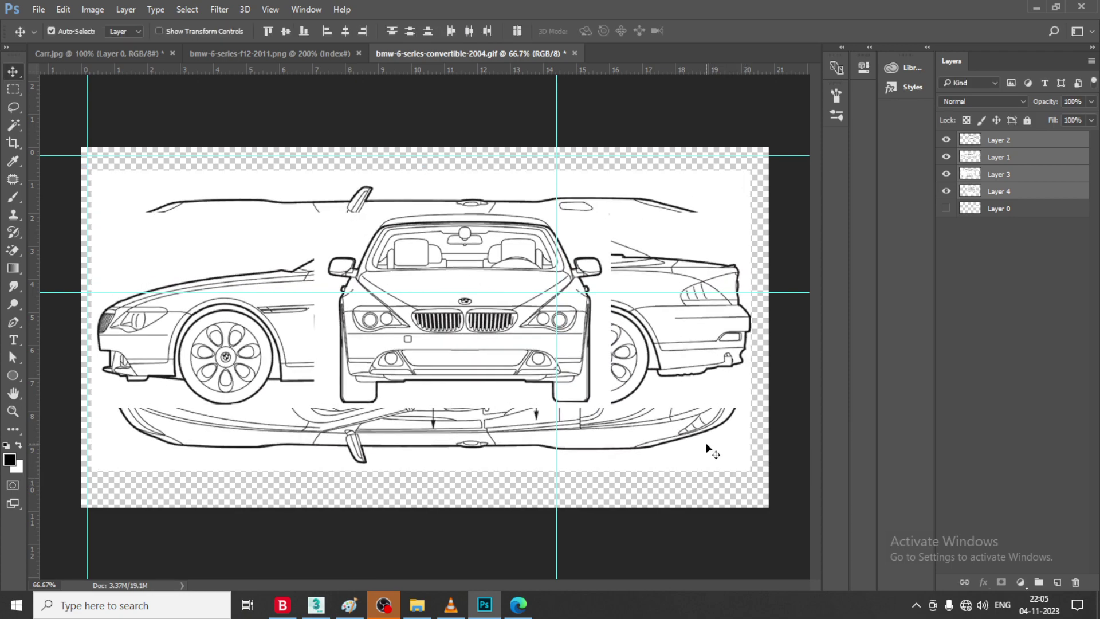
- Leave only the front view on Layer 2 visible and start saving the document as a new file
{"action": "left_click", "coordinate": [1004, 221]}
{"action": "left_click_drag", "start_coordinate": [947, 157], "coordinate": [948, 192]}
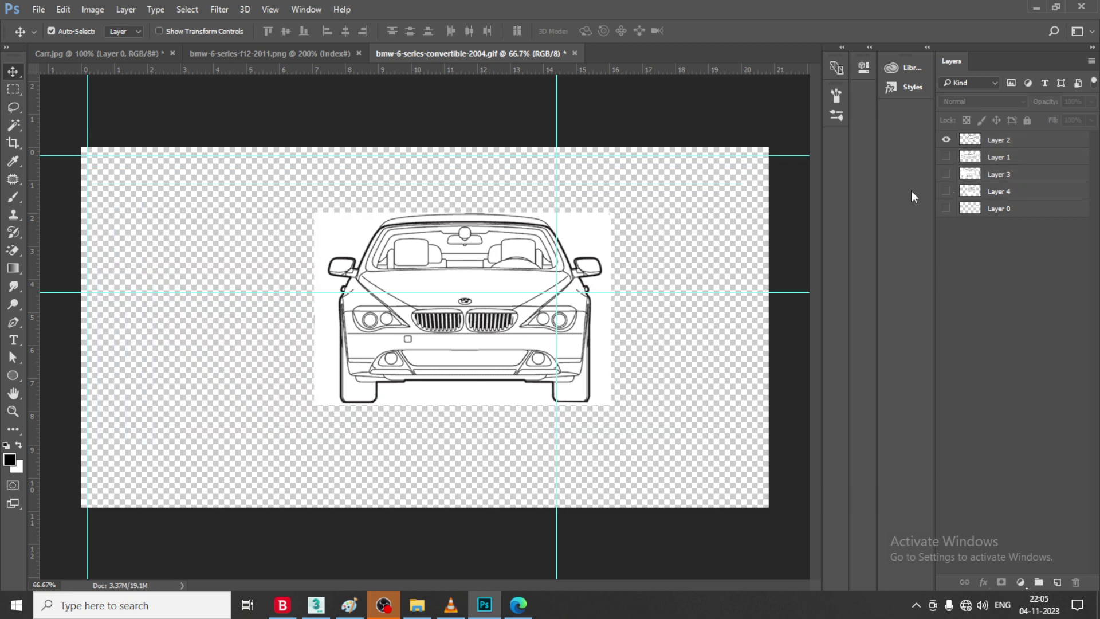
{"action": "left_click", "coordinate": [39, 11]}
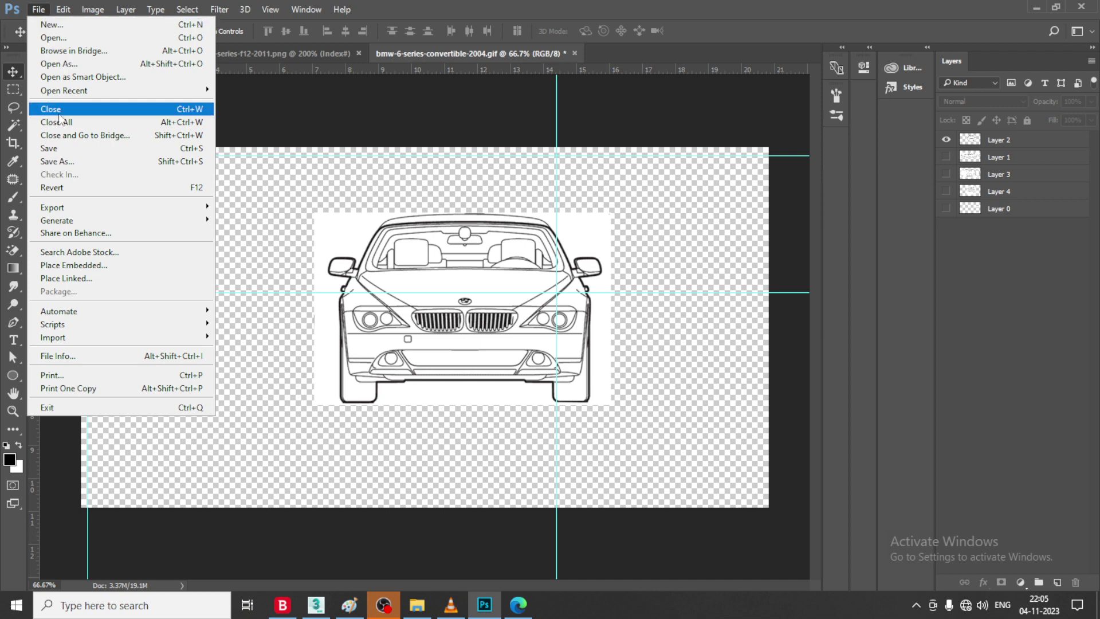
{"action": "left_click", "coordinate": [122, 163]}
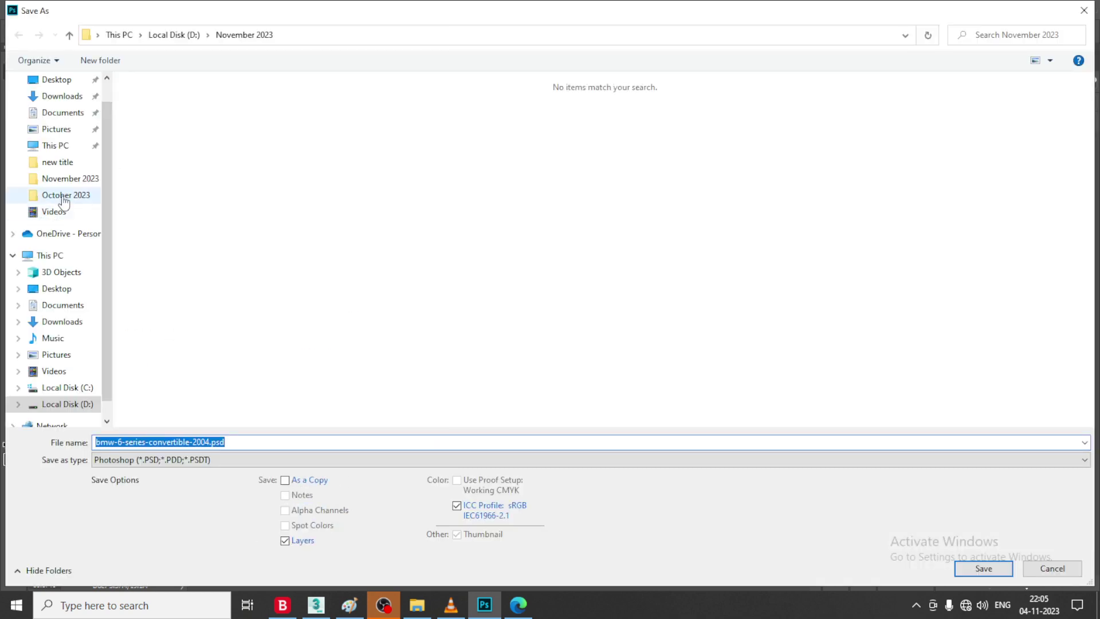
- Create a folder named "car ref" inside the November 2023 folder and open it as the save location
{"action": "left_click", "coordinate": [75, 179]}
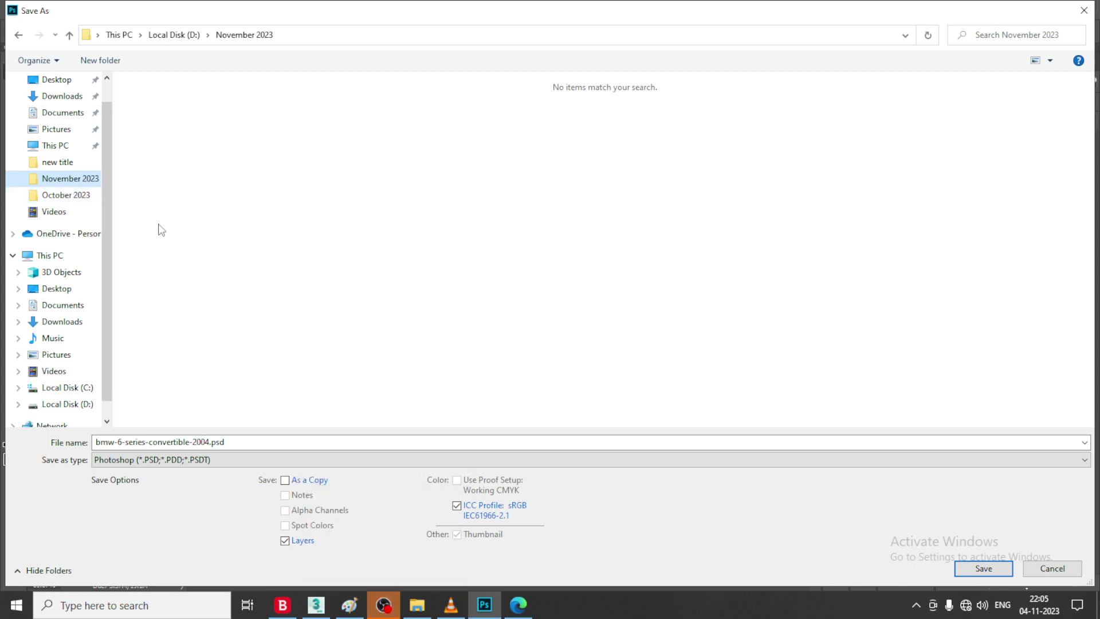
{"action": "left_click", "coordinate": [64, 195]}
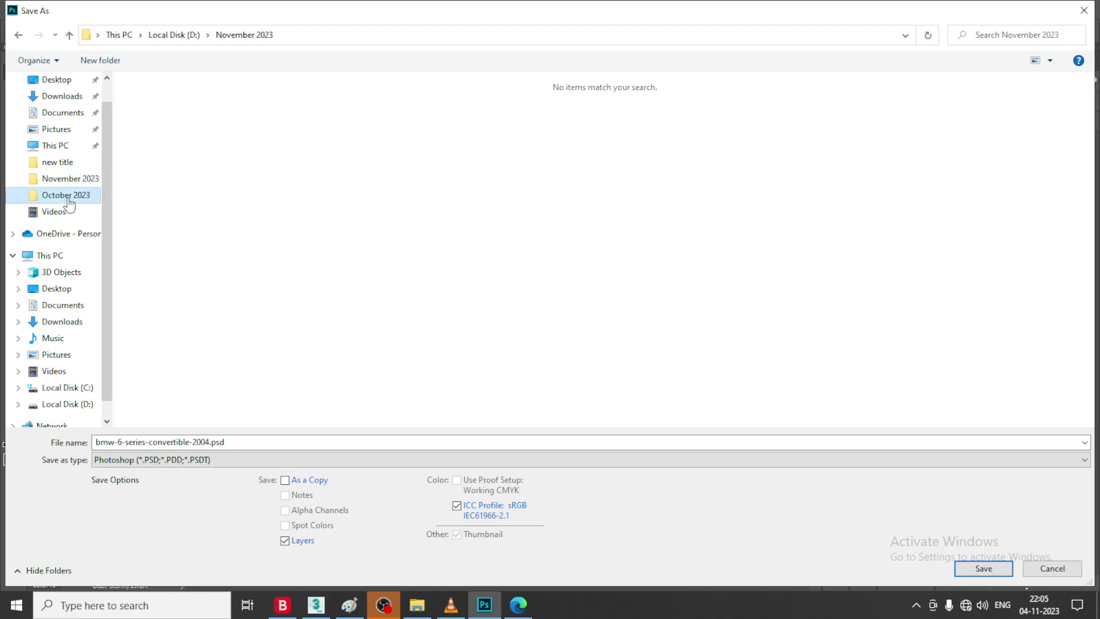
{"action": "left_click", "coordinate": [70, 180]}
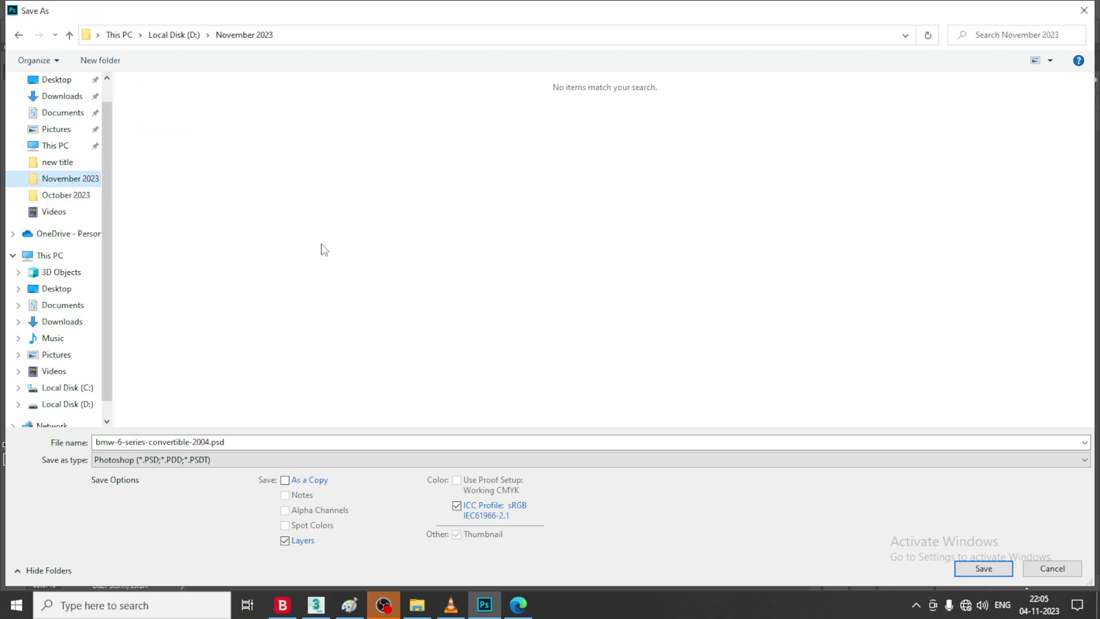
{"action": "right_click", "coordinate": [260, 160]}
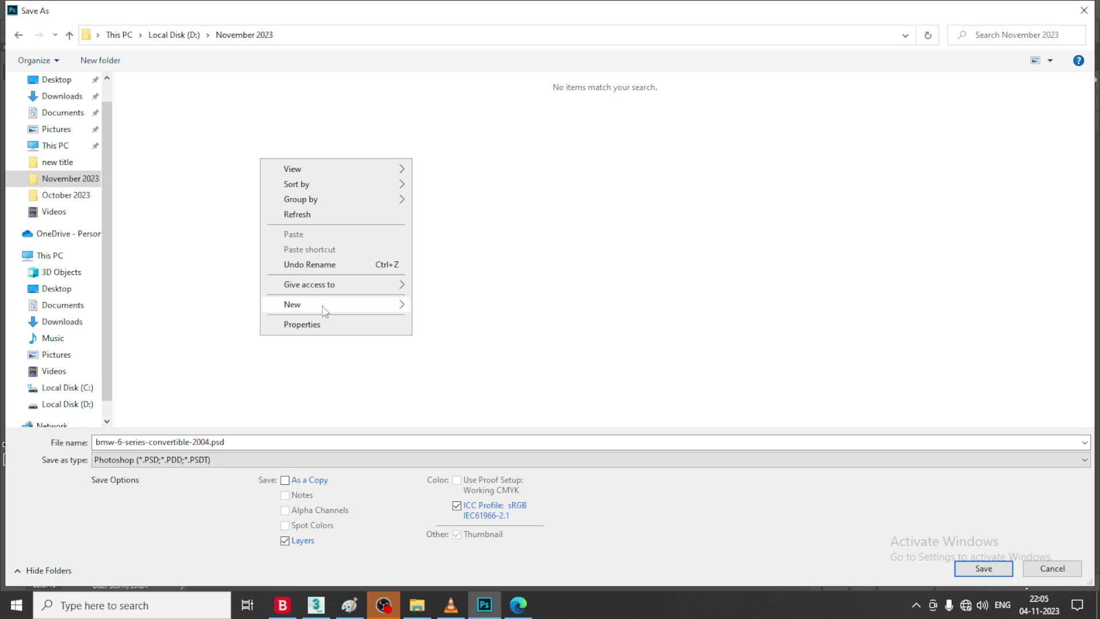
{"action": "mouse_move", "coordinate": [323, 310]}
{"action": "left_click", "coordinate": [464, 306]}
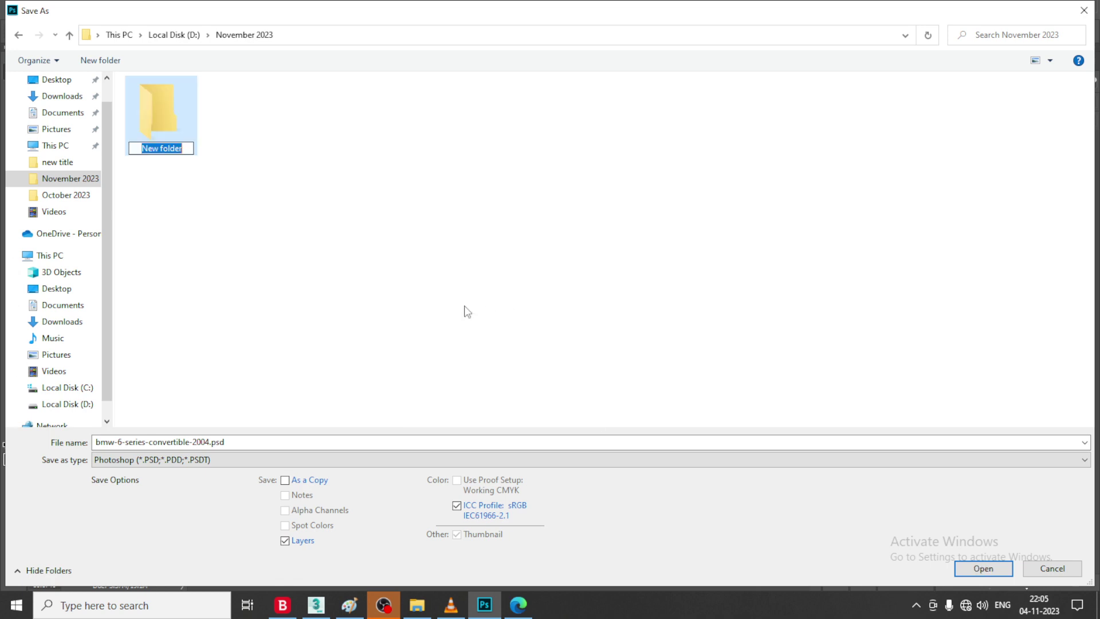
{"action": "type", "text": "car ref"}
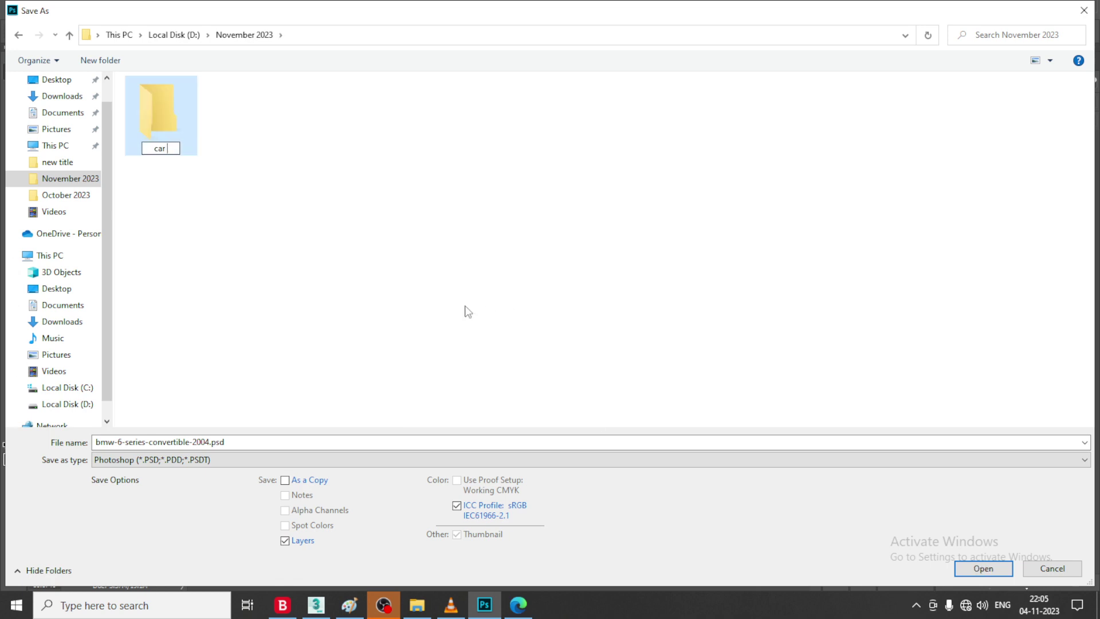
{"action": "key", "text": "Return"}
{"action": "key", "text": "Return"}
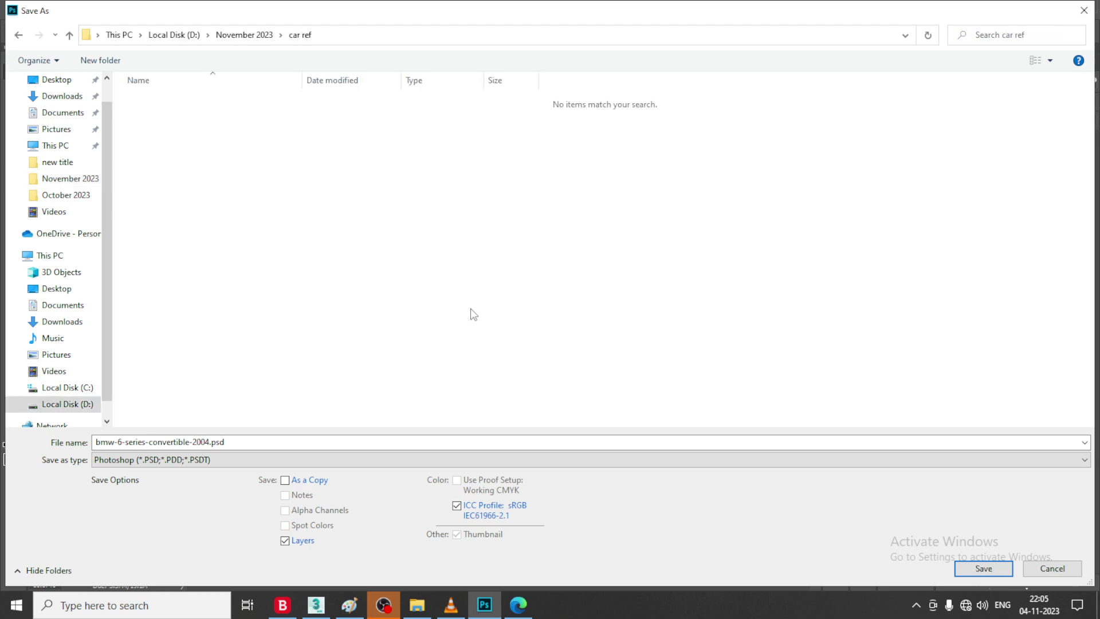
- Save the front view as a JPEG named front in the car ref folder, accepting the JPEG options
{"action": "left_click", "coordinate": [262, 444]}
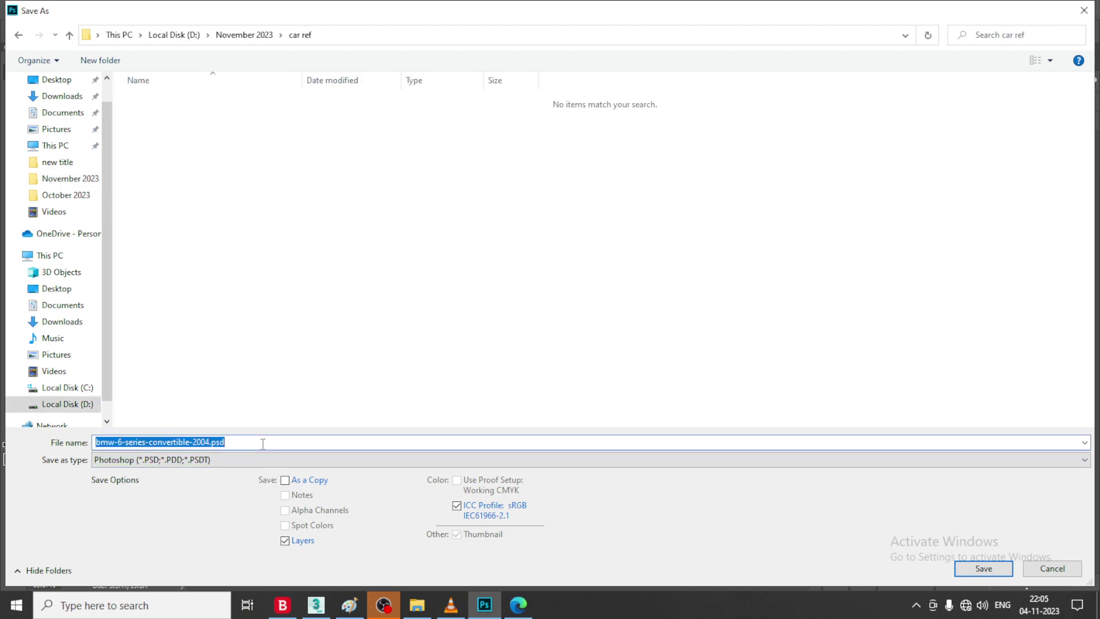
{"action": "type", "text": "front"}
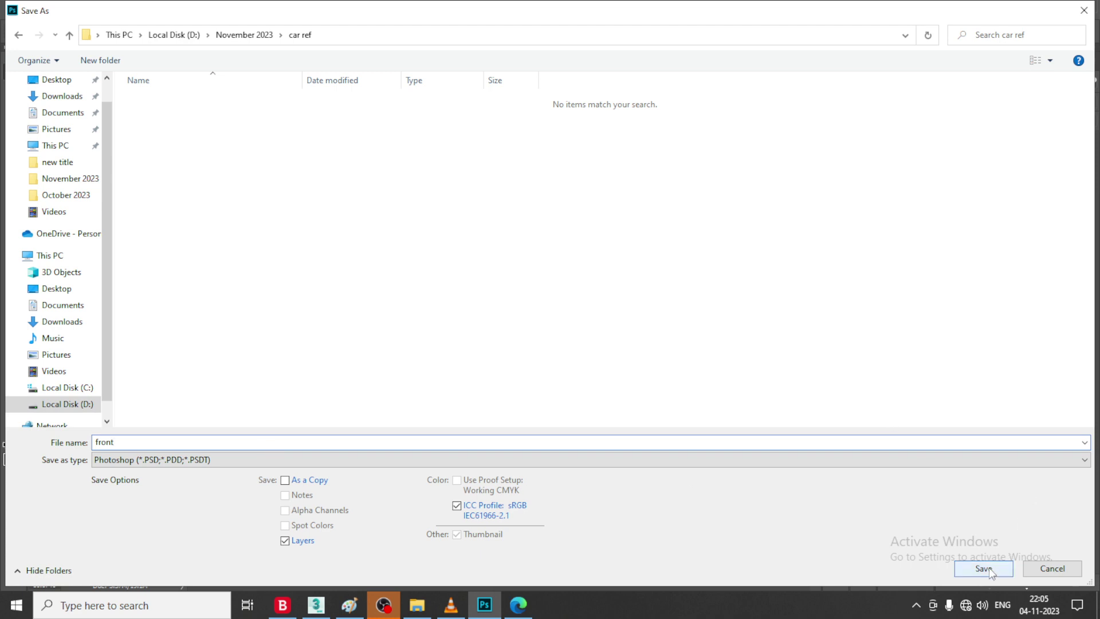
{"action": "key", "text": "Tab"}
{"action": "key", "text": "j"}
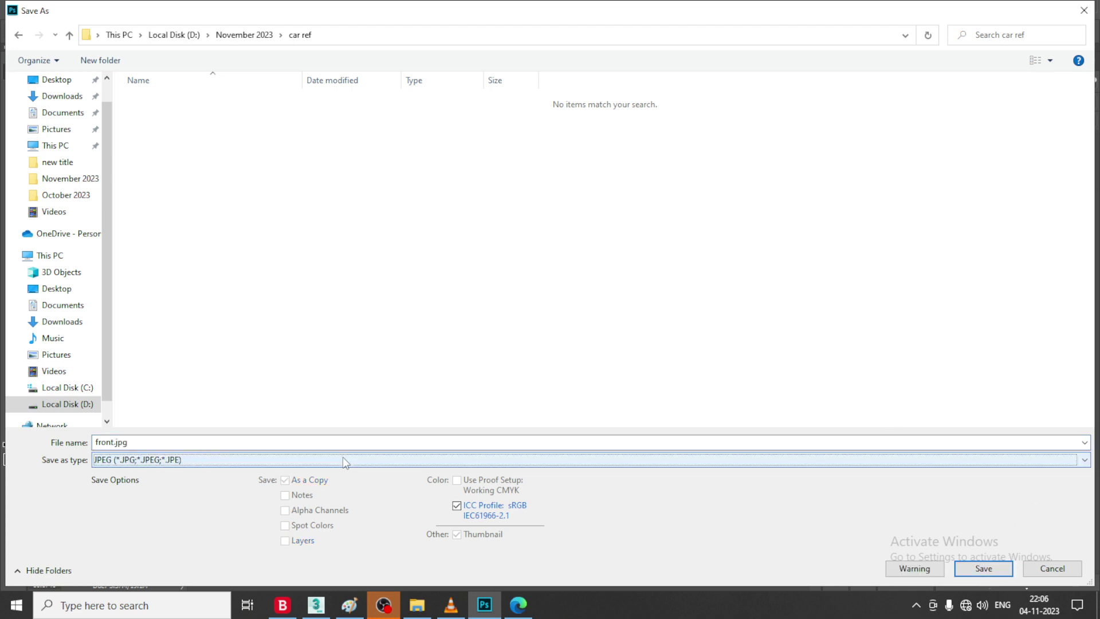
{"action": "left_click", "coordinate": [985, 570]}
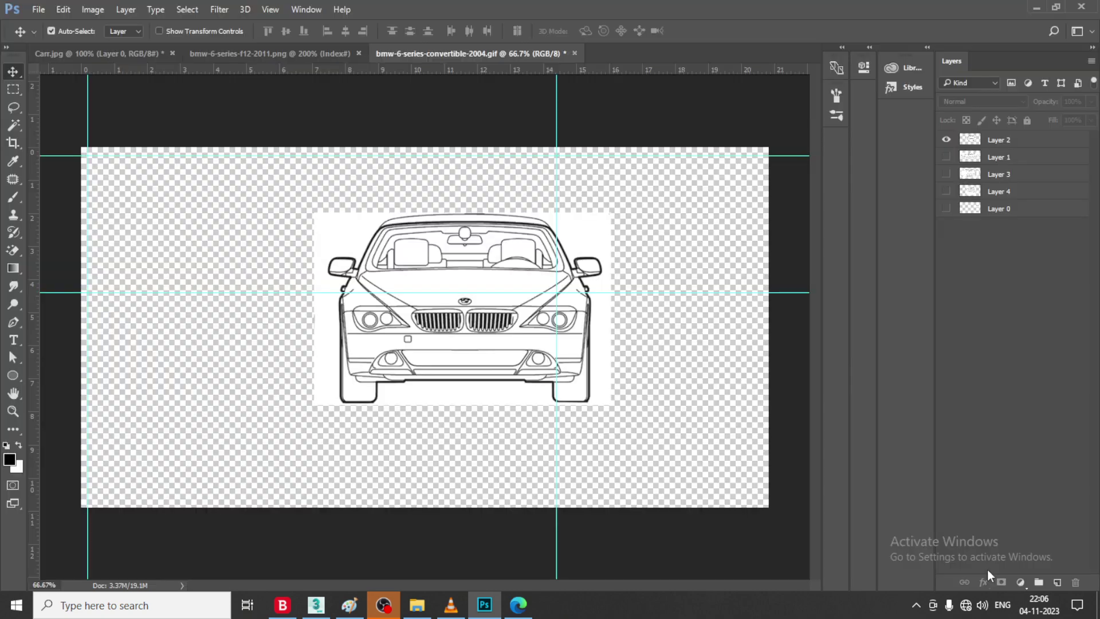
{"action": "left_click", "coordinate": [631, 157]}
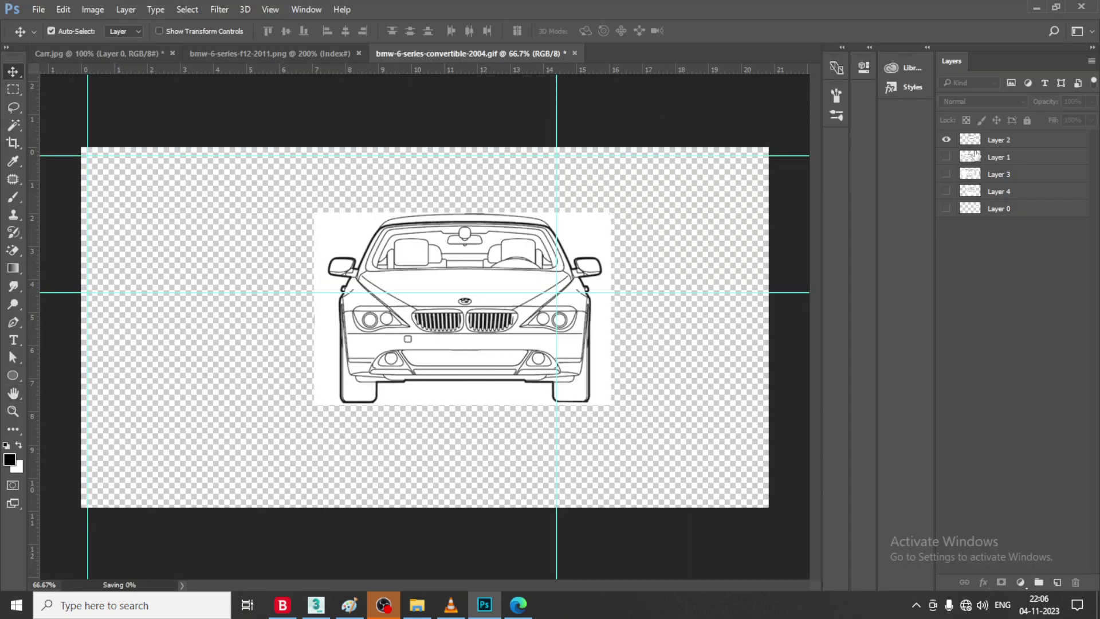
- Show only the side view on Layer 1 and save it as a JPEG named side in the November 2023 folder at quality 12
{"action": "left_click", "coordinate": [946, 156], "text": "alt"}
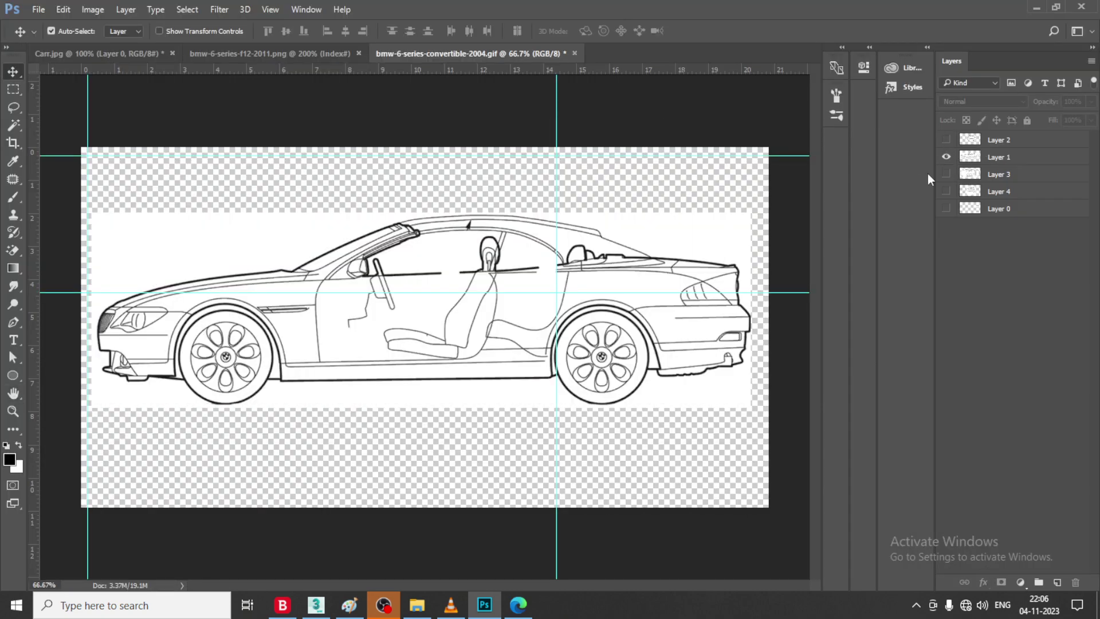
{"action": "left_click", "coordinate": [39, 10]}
{"action": "left_click", "coordinate": [128, 162]}
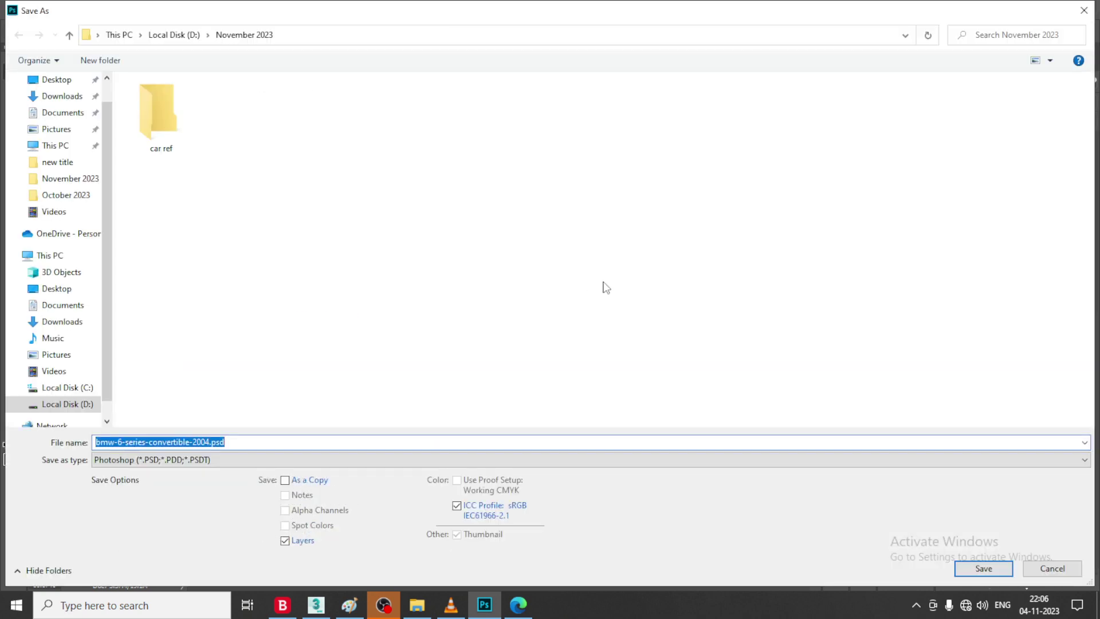
{"action": "type", "text": "side"}
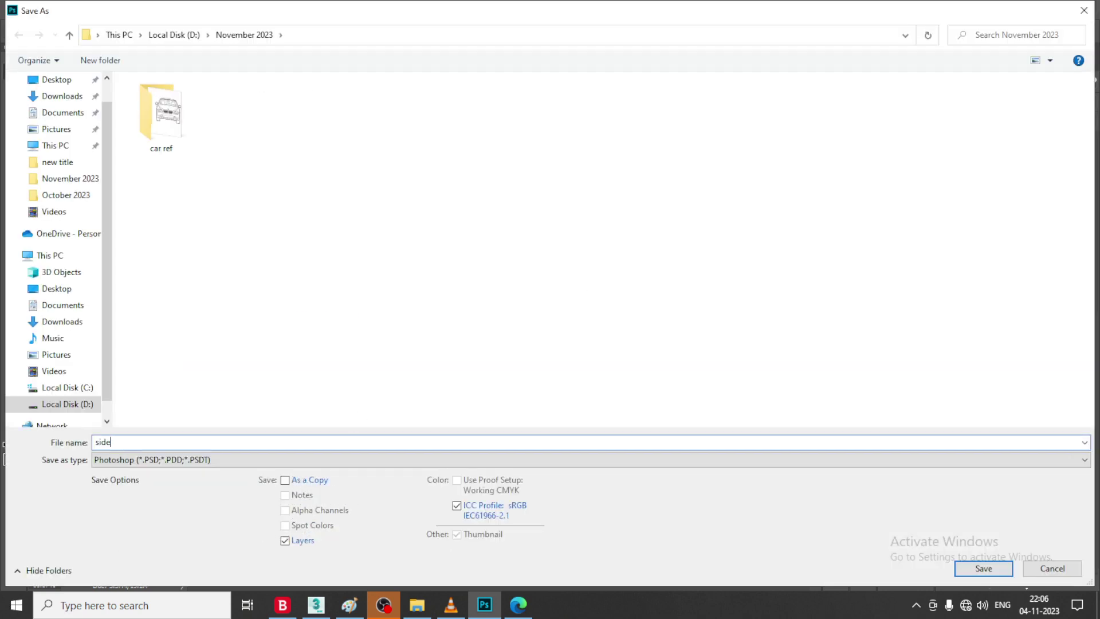
{"action": "key", "text": "Tab"}
{"action": "key", "text": "j"}
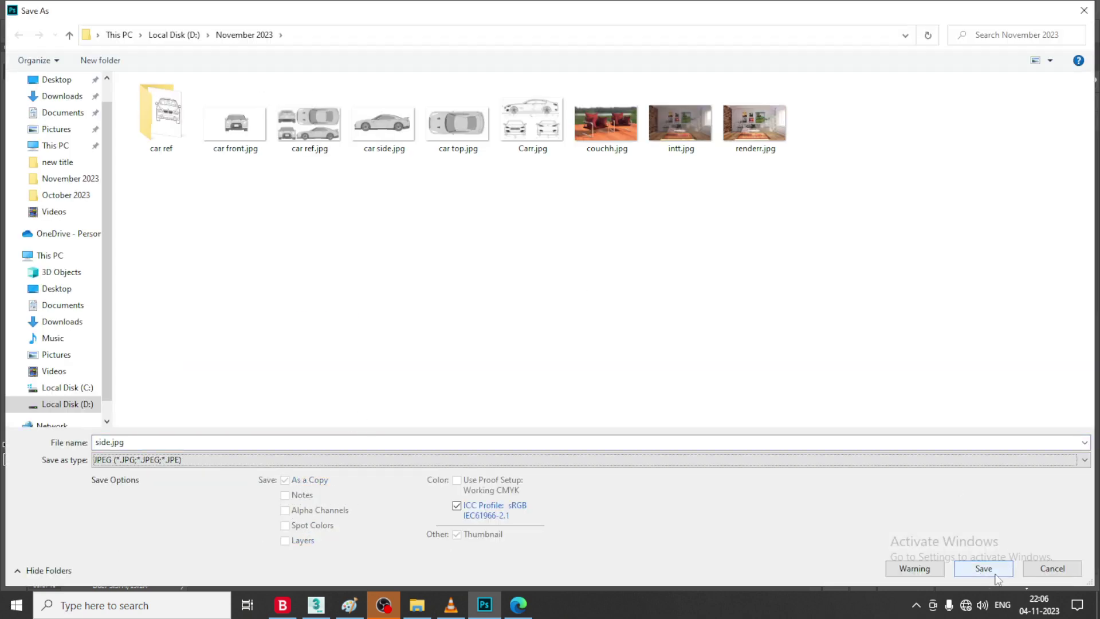
{"action": "left_click", "coordinate": [983, 568]}
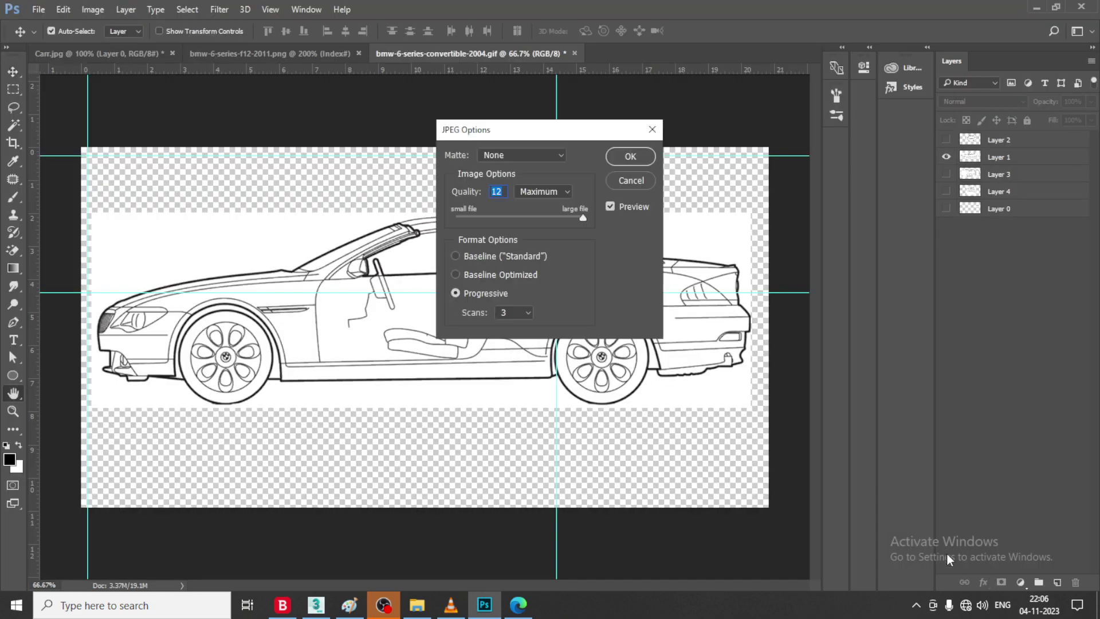
{"action": "left_click", "coordinate": [633, 156]}
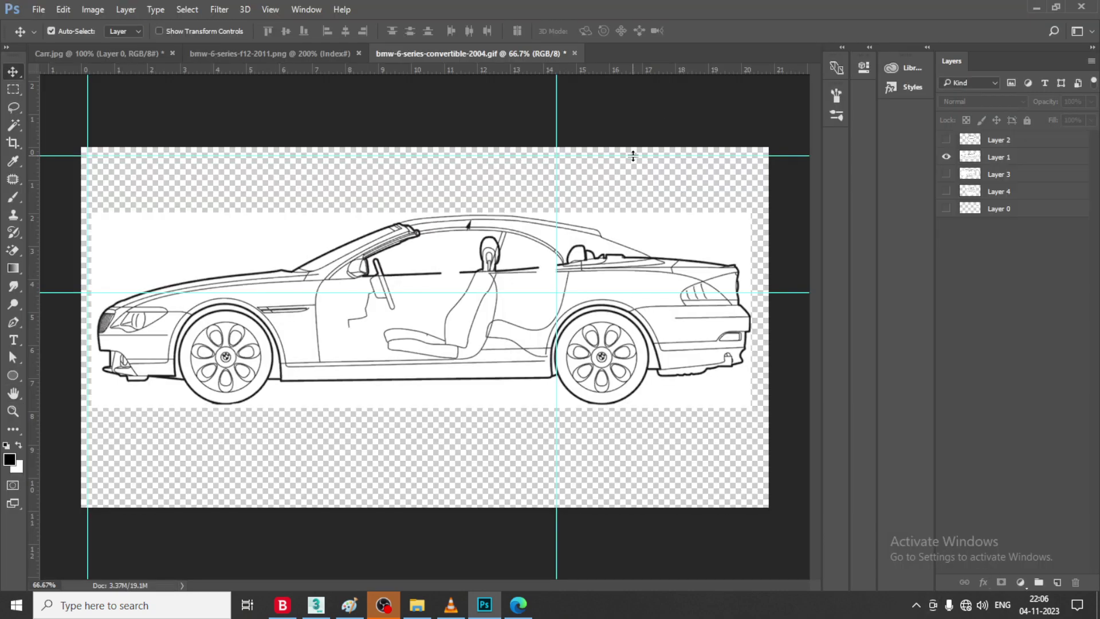
- Show only the top view on Layer 3 and save it as a JPEG named top in the November 2023 folder
{"action": "left_click", "coordinate": [945, 159]}
{"action": "left_click", "coordinate": [947, 175]}
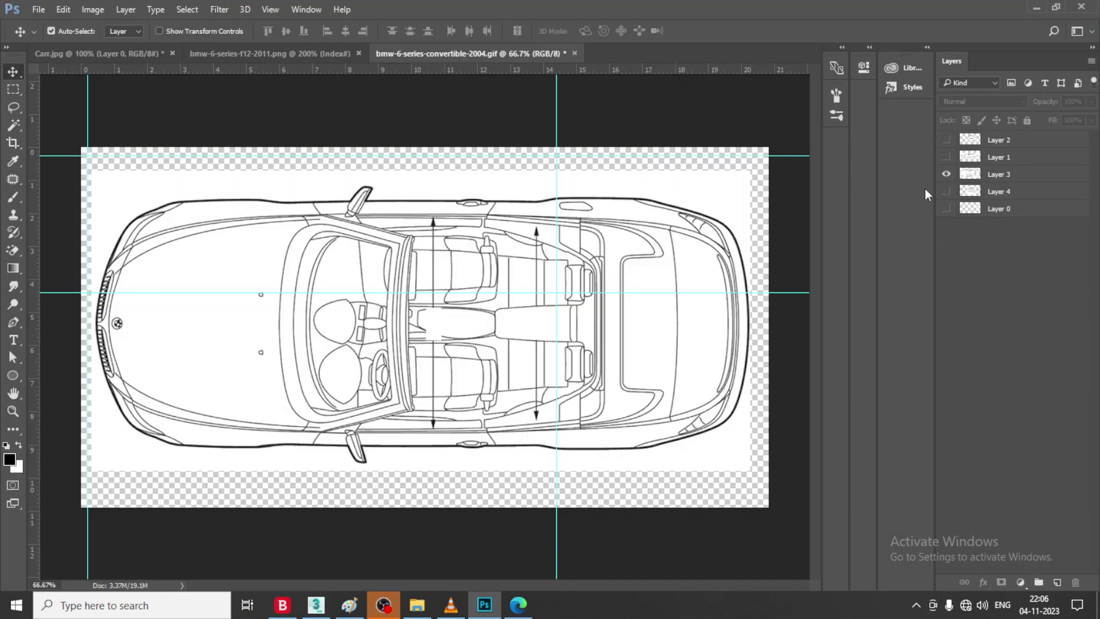
{"action": "left_click", "coordinate": [38, 9]}
{"action": "left_click", "coordinate": [100, 163]}
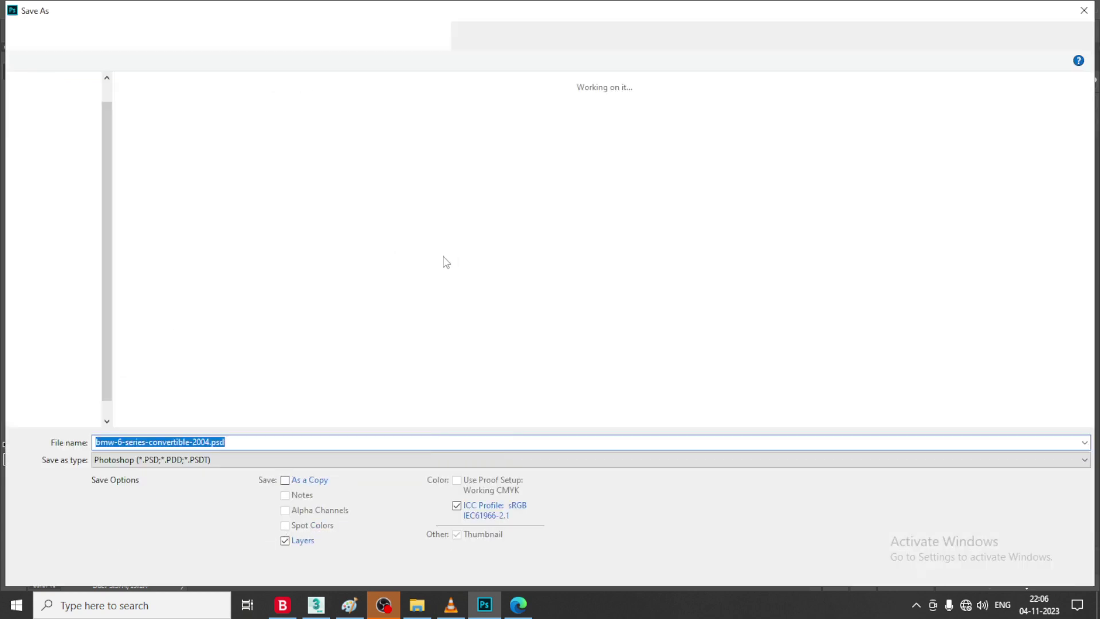
{"action": "type", "text": "top"}
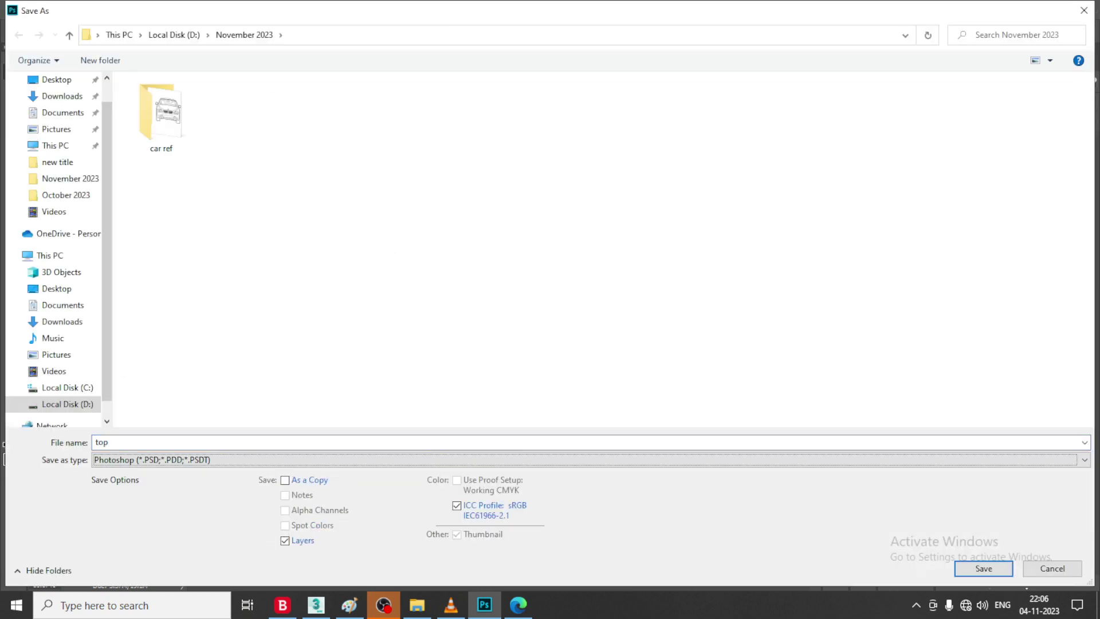
{"action": "key", "text": "Tab"}
{"action": "key", "text": "j"}
{"action": "key", "text": "Return"}
{"action": "key", "text": "Return"}
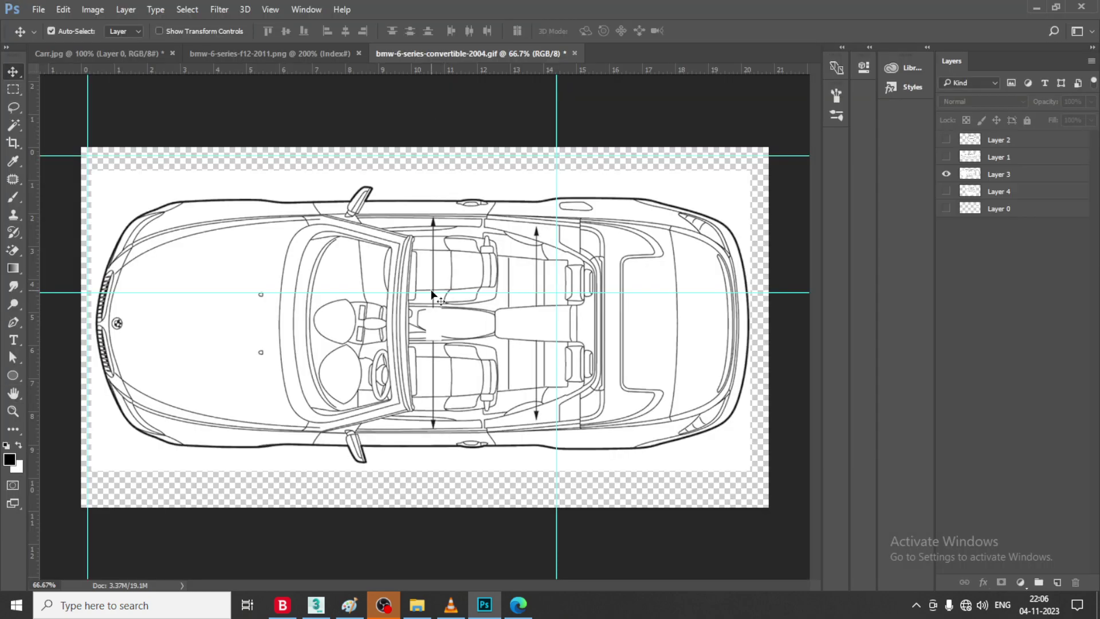
- Show only the back view on Layer 4 and save it as a JPEG named back, accepting quality 12
{"action": "left_click", "coordinate": [947, 174]}
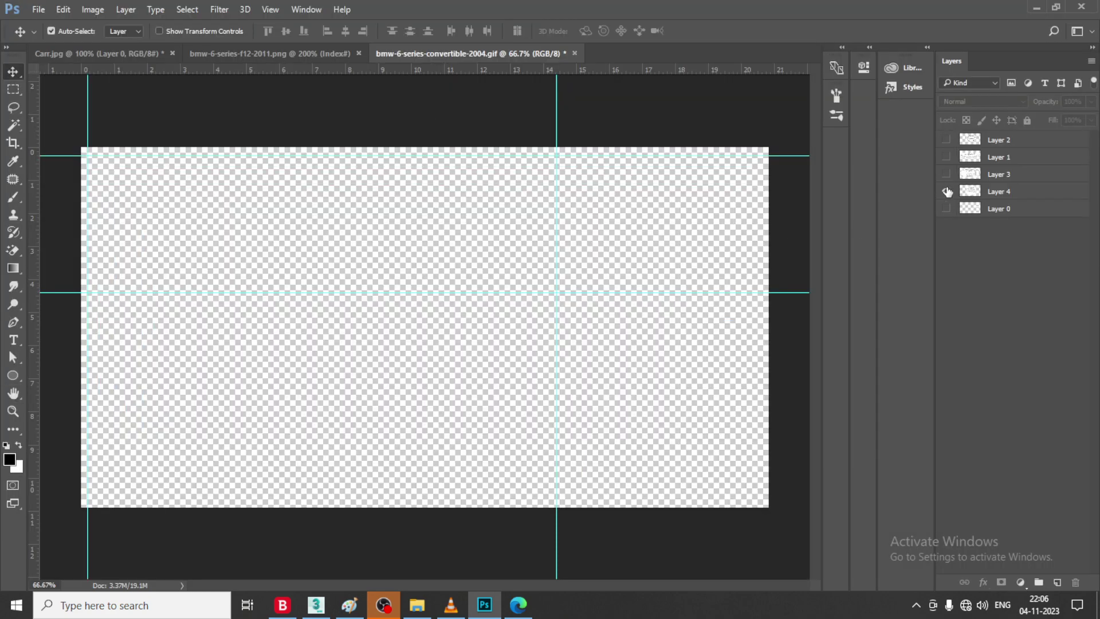
{"action": "left_click", "coordinate": [946, 190]}
{"action": "left_click", "coordinate": [38, 9]}
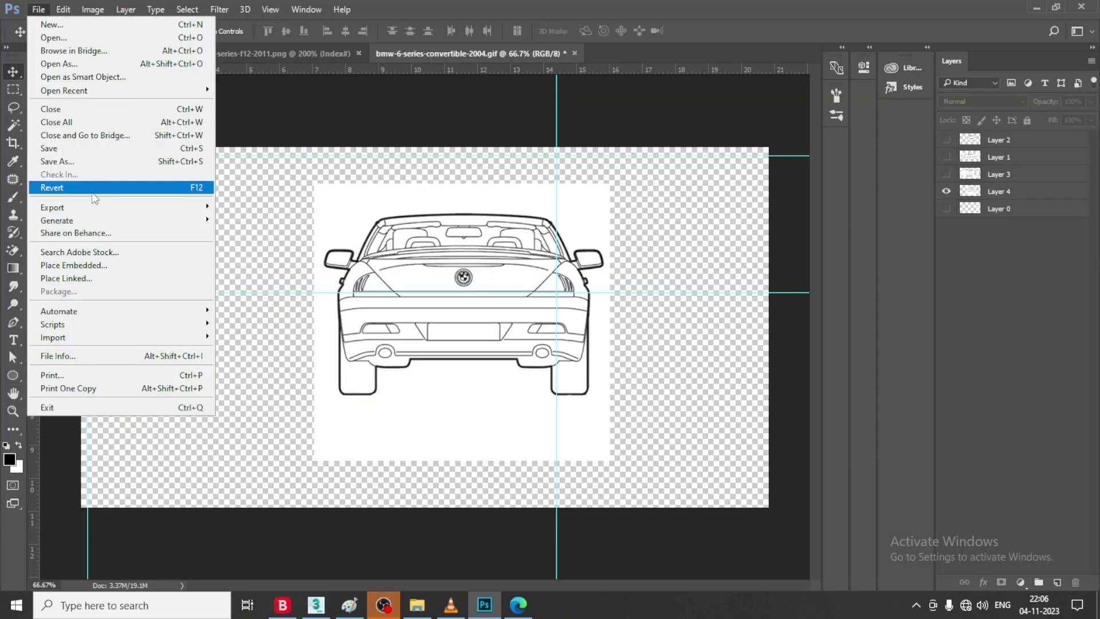
{"action": "left_click", "coordinate": [57, 161]}
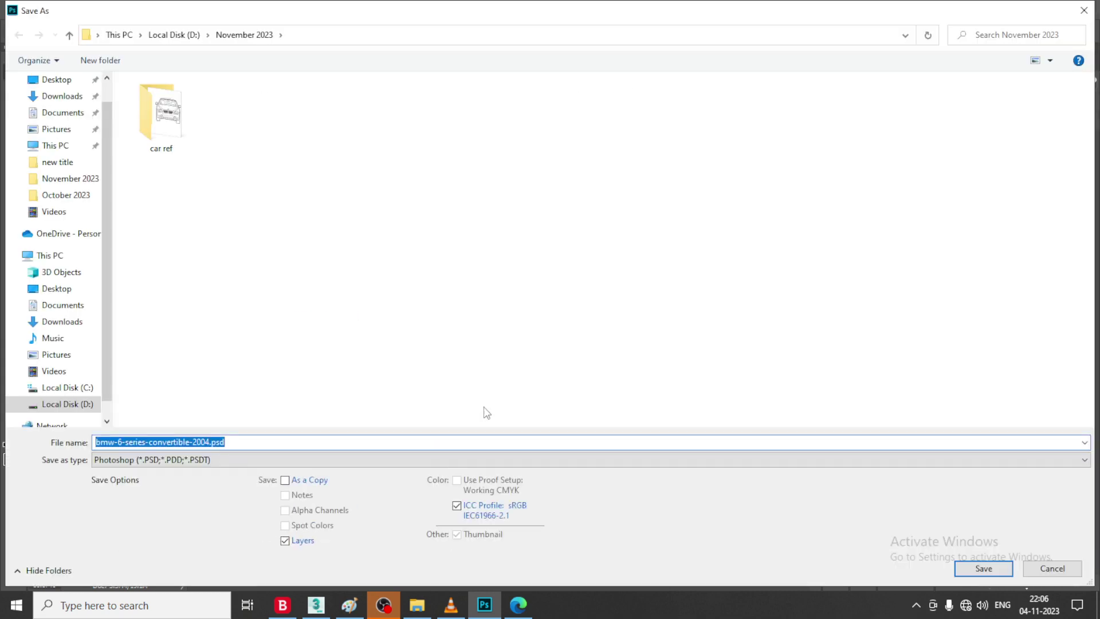
{"action": "type", "text": "back"}
{"action": "key", "text": "Tab"}
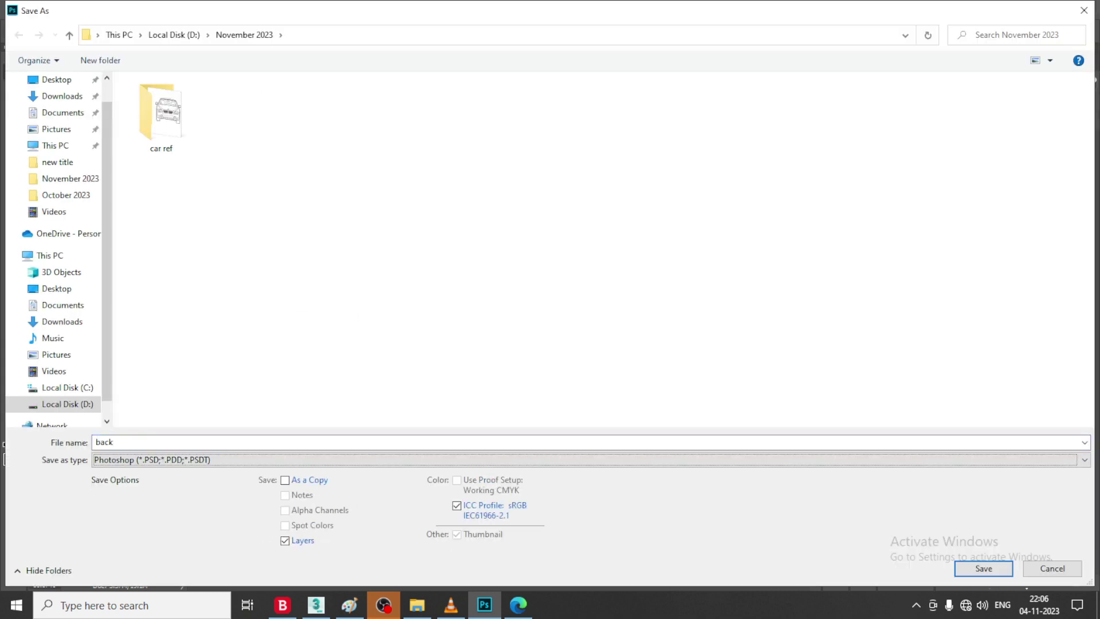
{"action": "key", "text": "j"}
{"action": "key", "text": "Return"}
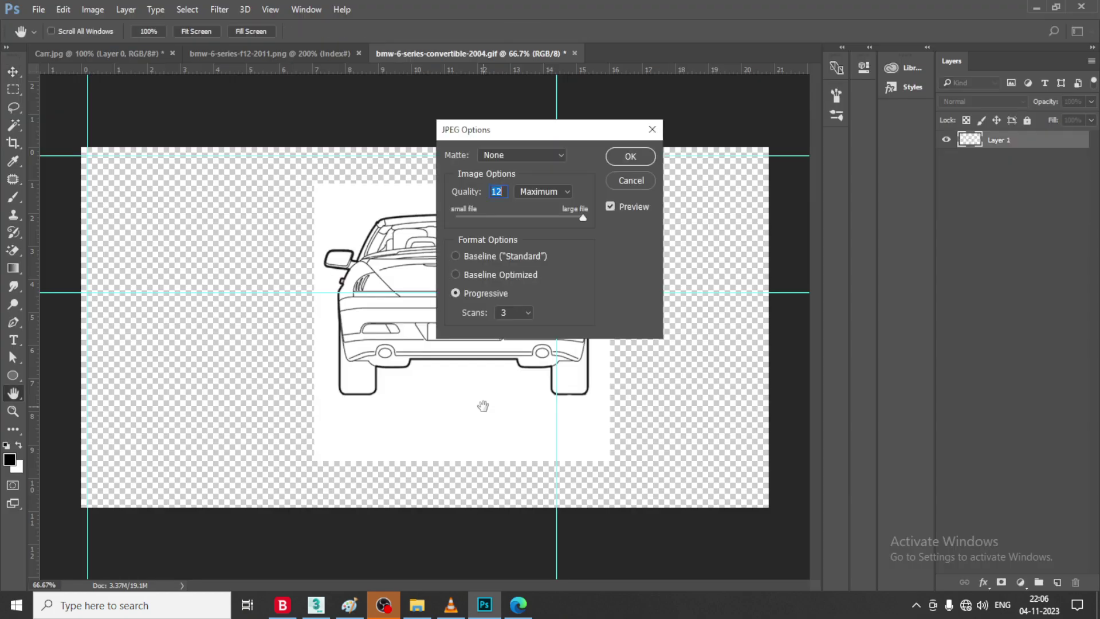
{"action": "key", "text": "Return"}
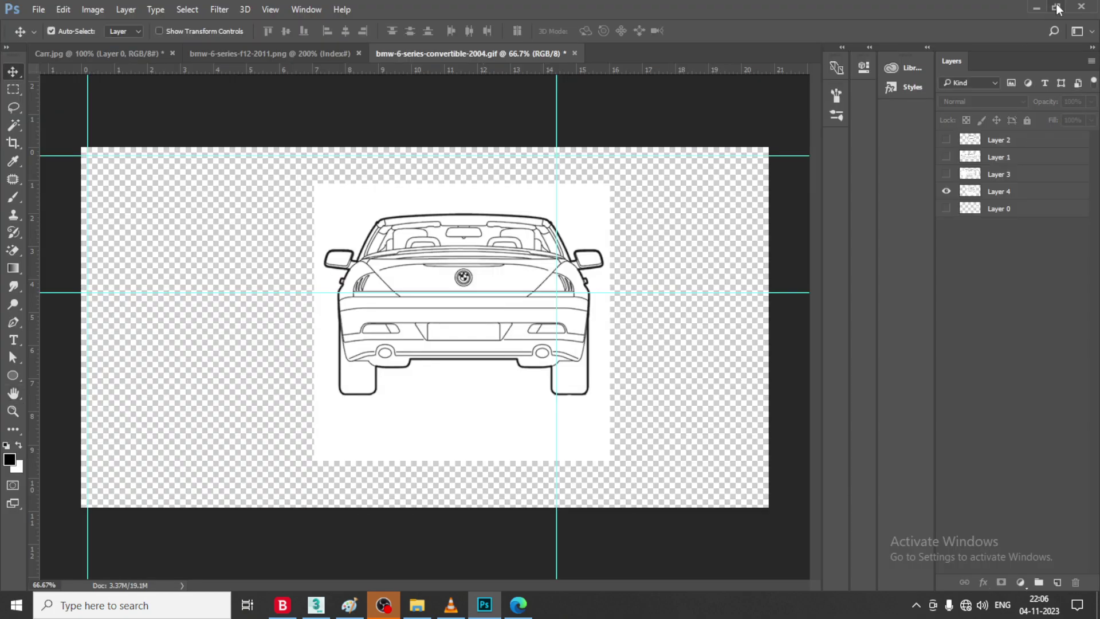
- Switch to File Explorer, open the November 2023 folder on Local Disk (D:), and check the contents of its car ref folder
{"action": "left_click", "coordinate": [1036, 9]}
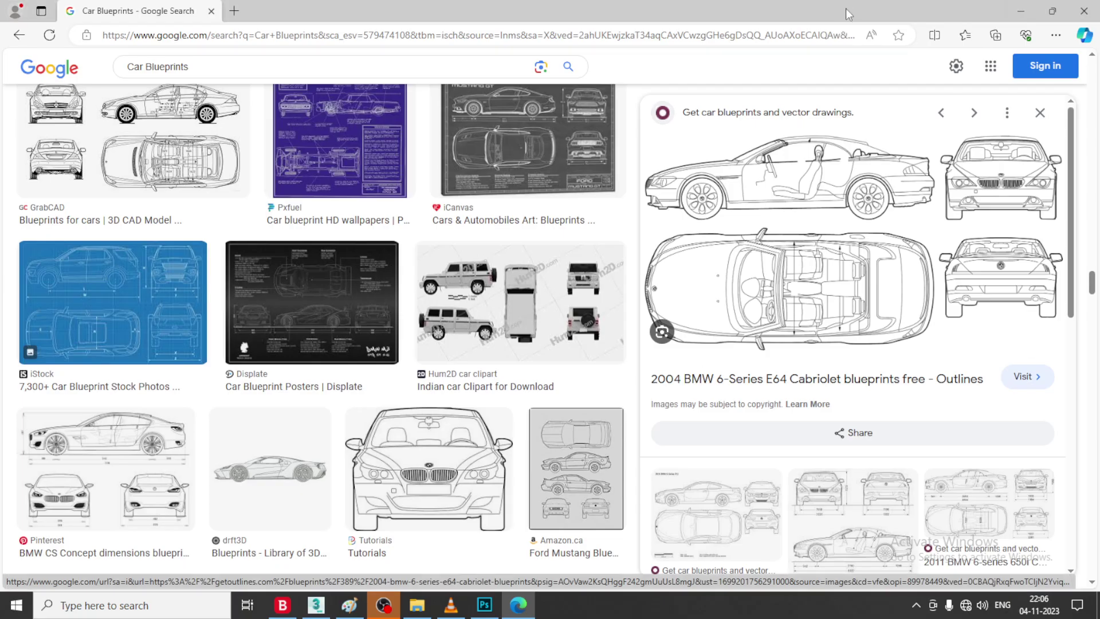
{"action": "left_click", "coordinate": [316, 605]}
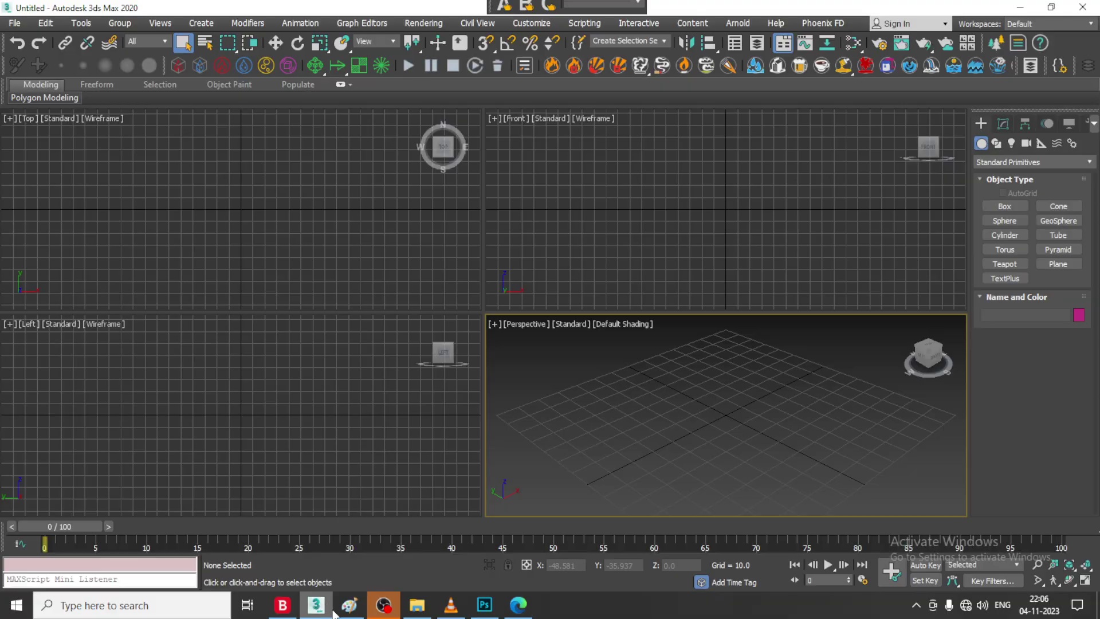
{"action": "left_click", "coordinate": [416, 606]}
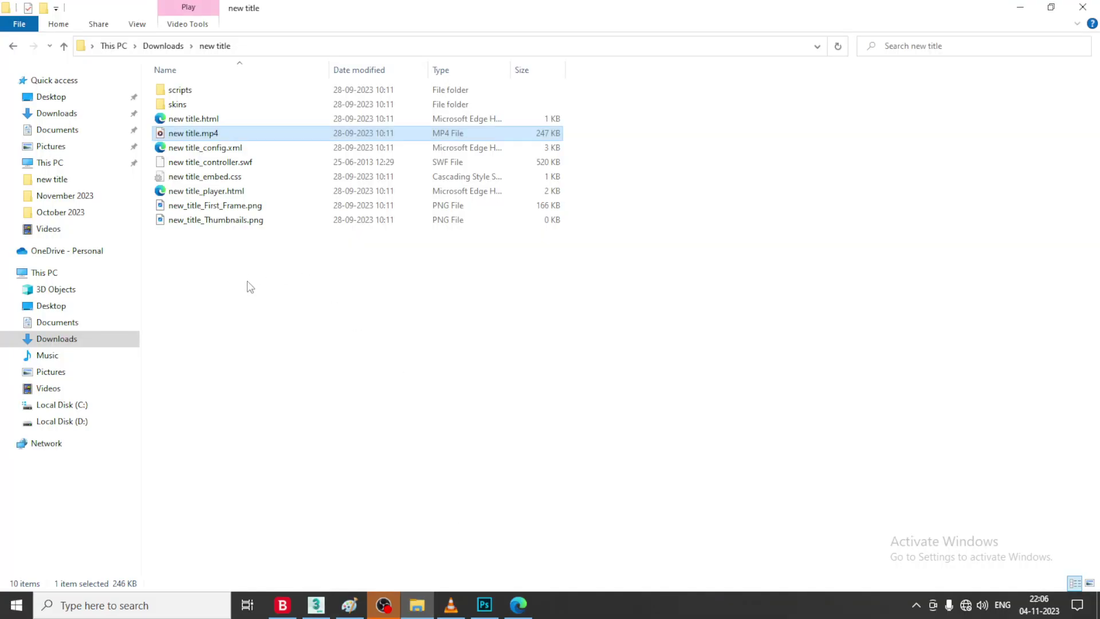
{"action": "left_click", "coordinate": [68, 421]}
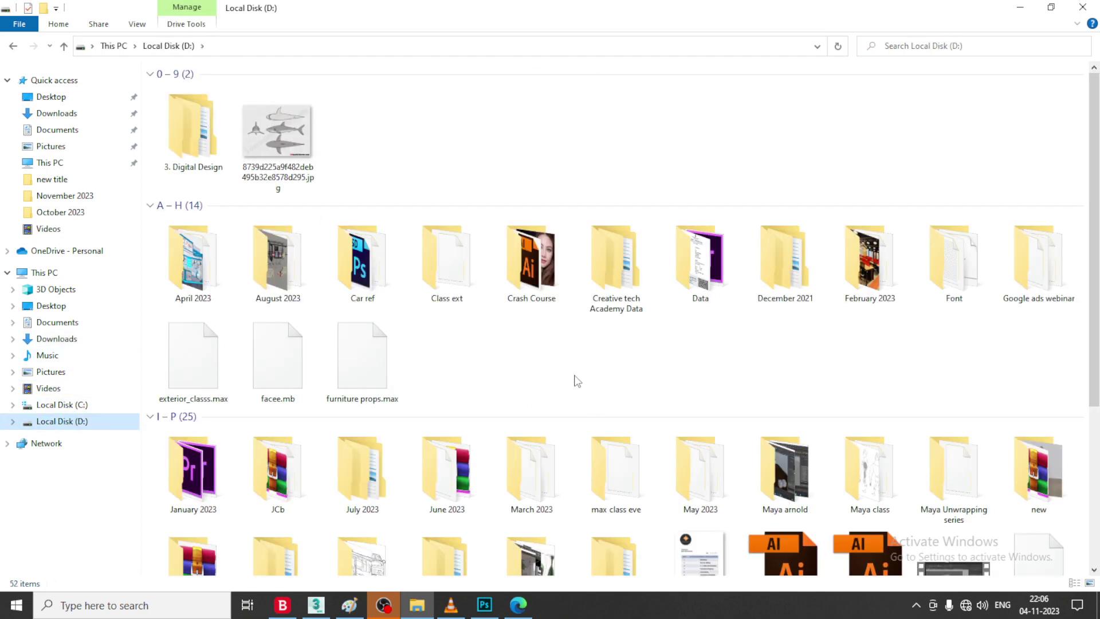
{"action": "left_click", "coordinate": [449, 274]}
{"action": "key", "text": "n"}
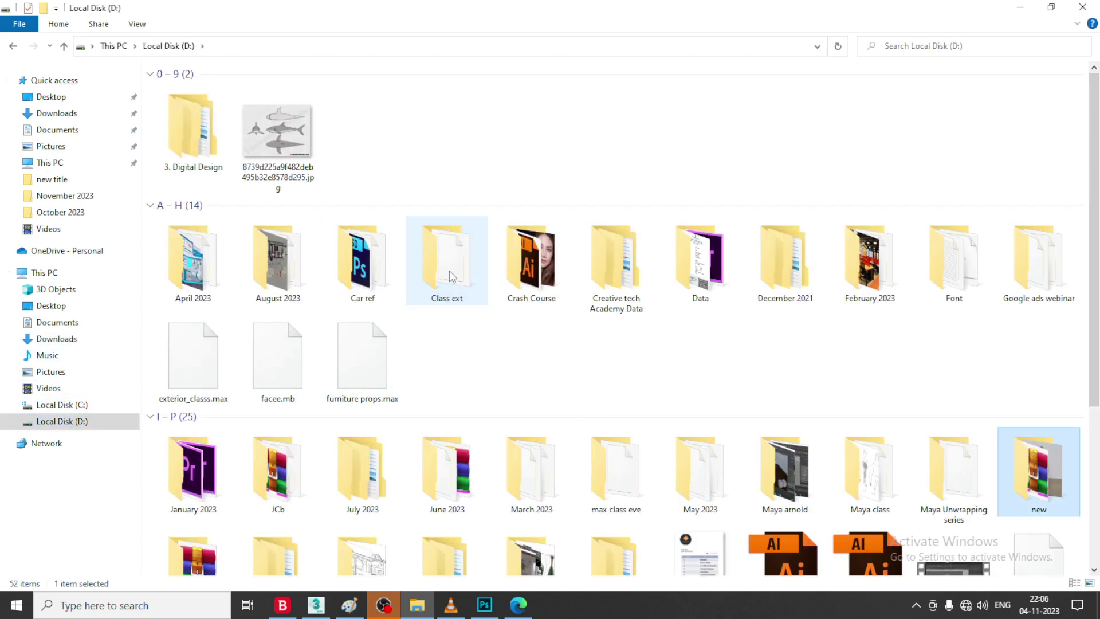
{"action": "key", "text": "n"}
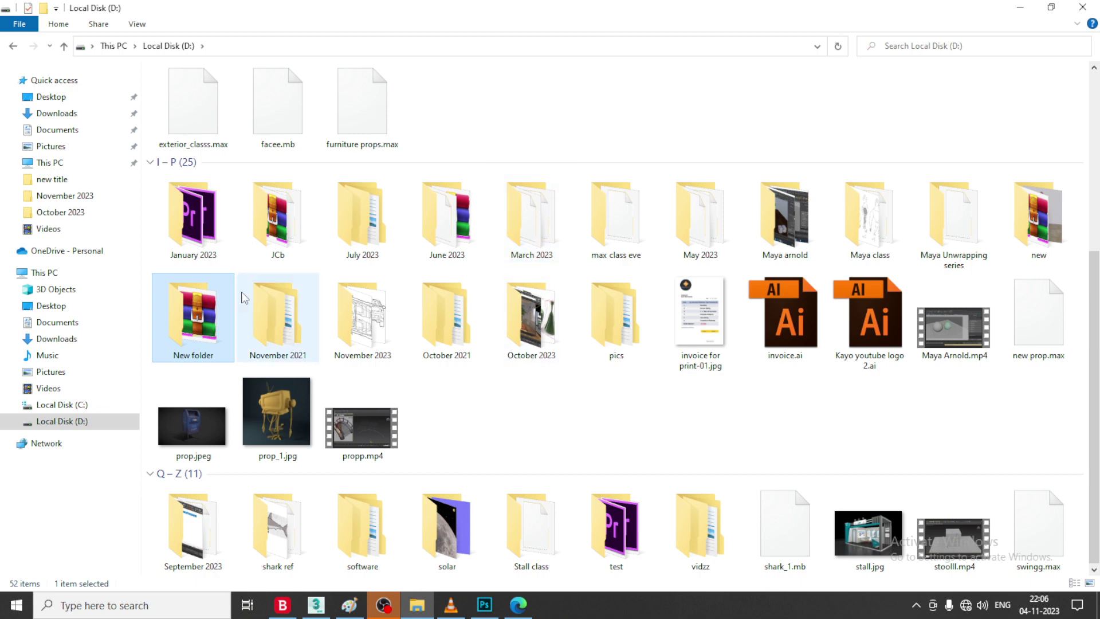
{"action": "double_click", "coordinate": [366, 312]}
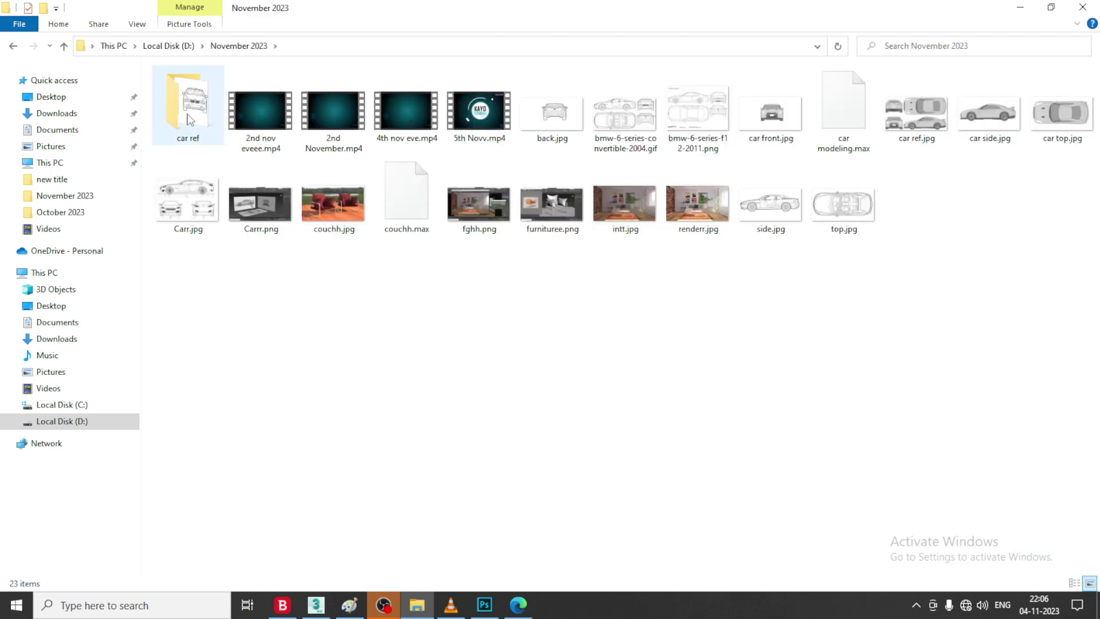
{"action": "double_click", "coordinate": [190, 119]}
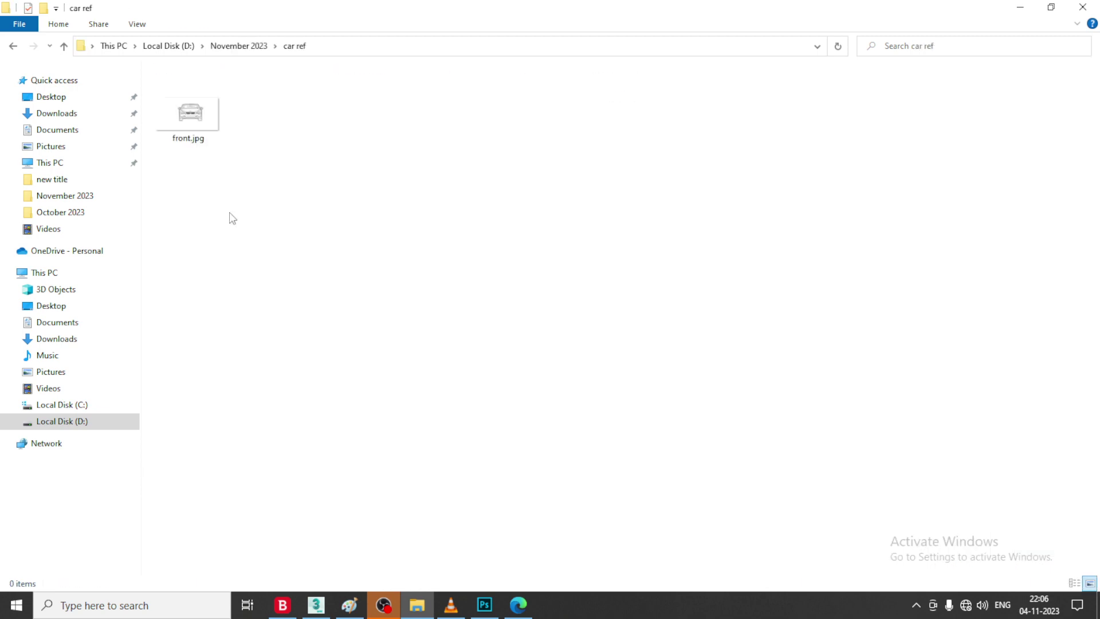
{"action": "left_click", "coordinate": [13, 49]}
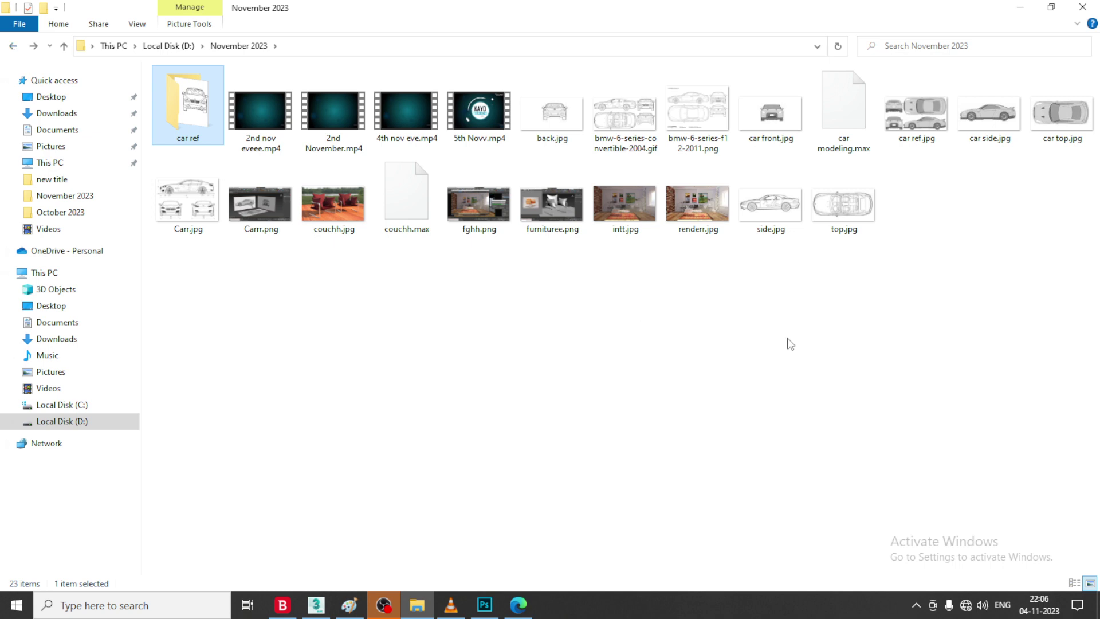
- Move side.jpg, top.jpg and car front.jpg from the November 2023 folder into the car ref folder
{"action": "left_click", "coordinate": [774, 209]}
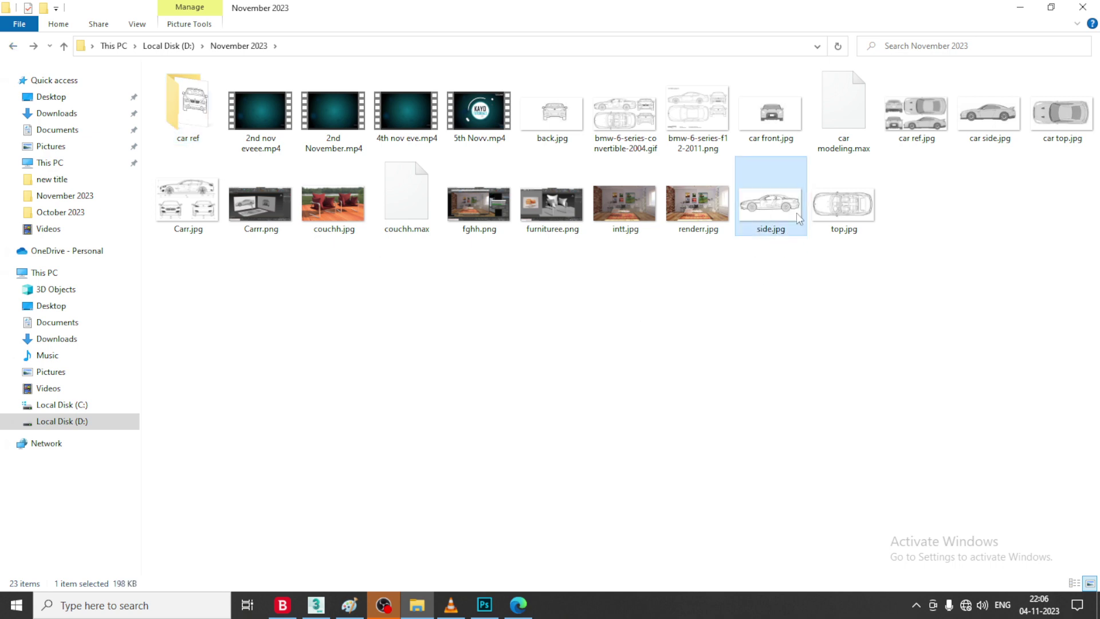
{"action": "left_click", "coordinate": [843, 212], "text": "ctrl"}
{"action": "left_click", "coordinate": [785, 126], "text": "ctrl"}
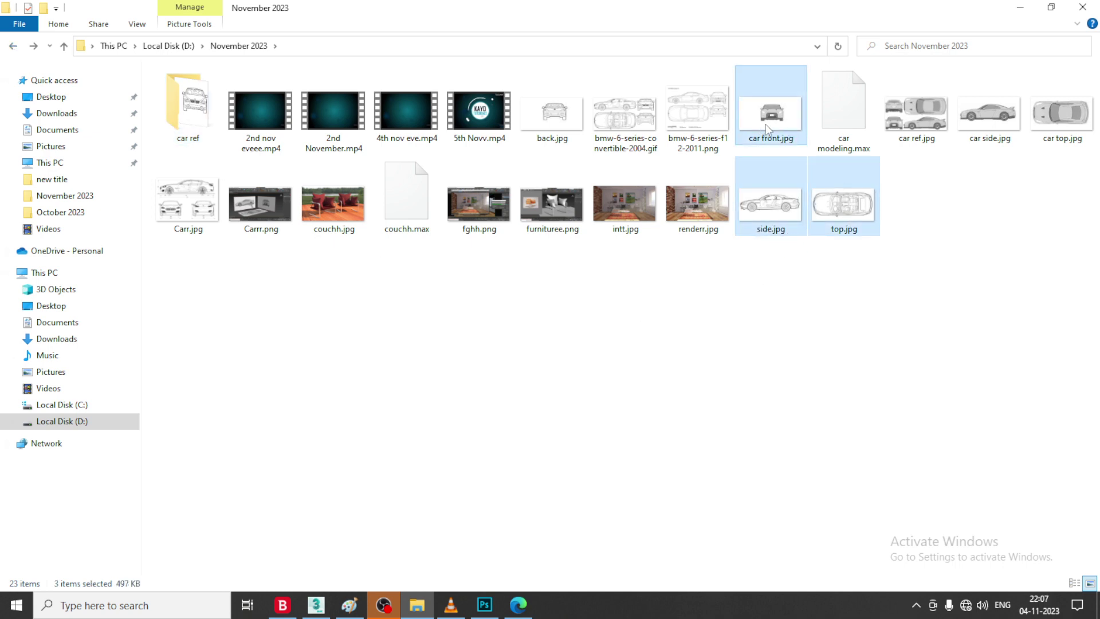
{"action": "left_click_drag", "start_coordinate": [767, 122], "coordinate": [210, 114]}
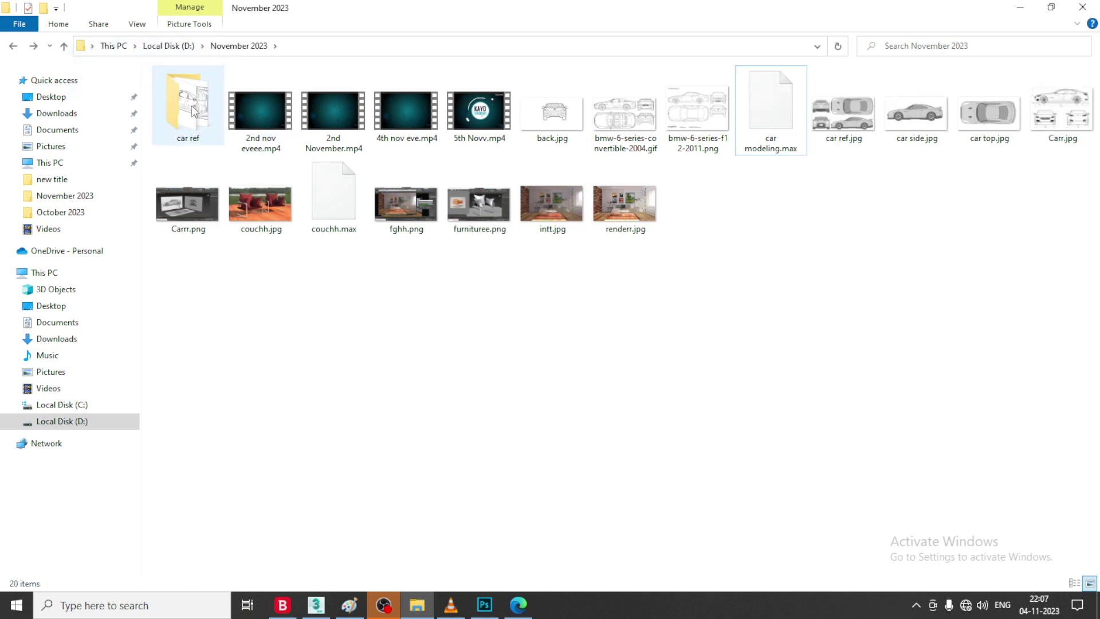
- Open the car ref folder and delete car front.jpg from it
{"action": "double_click", "coordinate": [198, 109]}
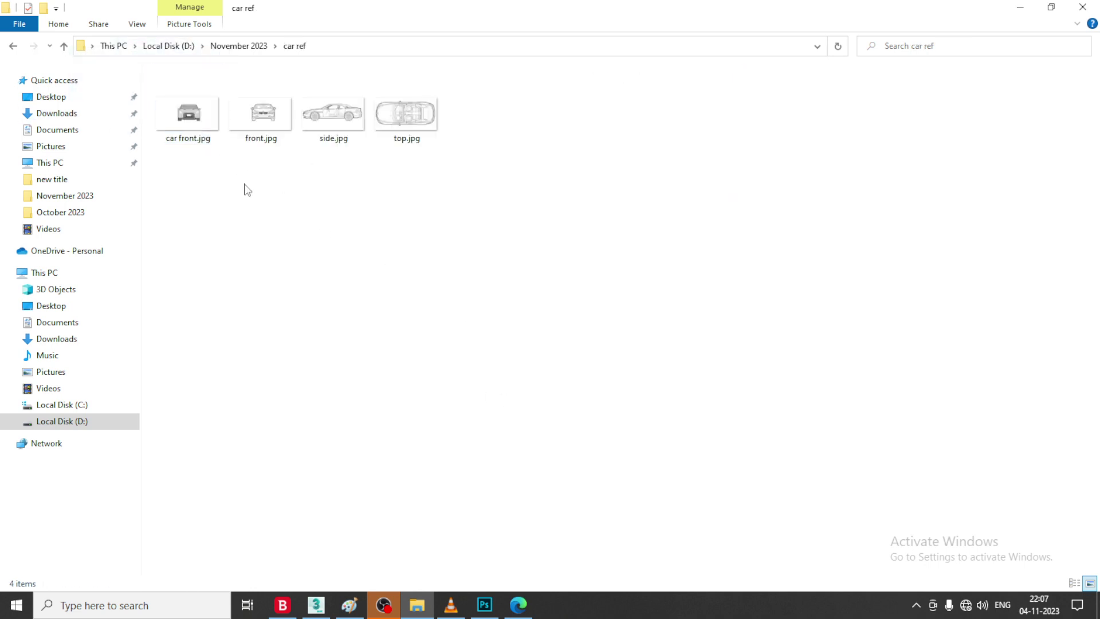
{"action": "left_click", "coordinate": [187, 118]}
{"action": "key", "text": "Delete"}
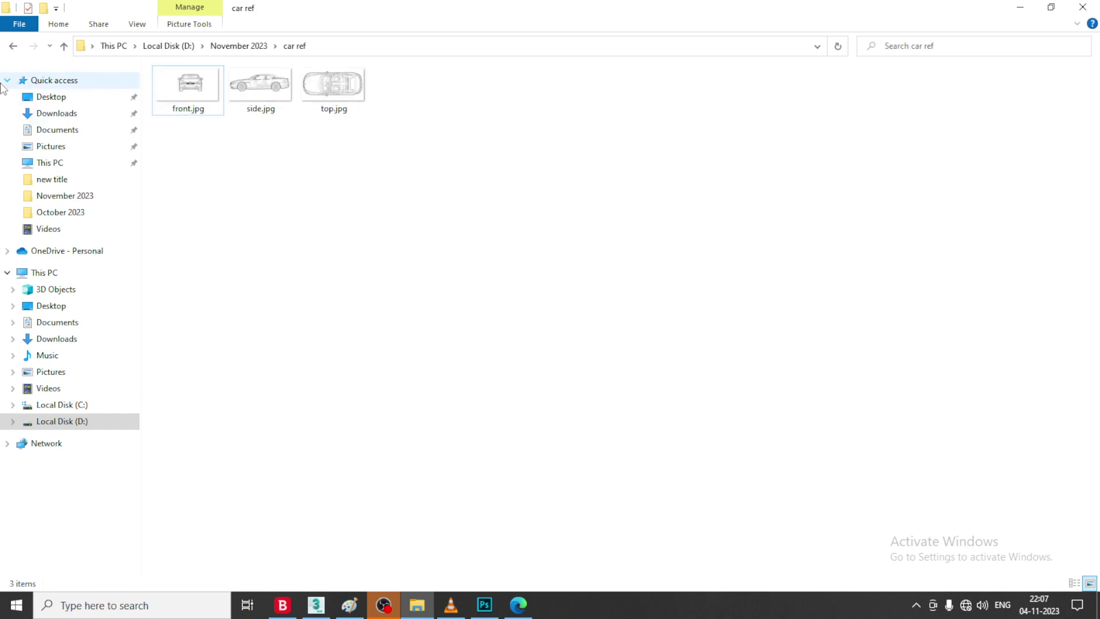
- Examine the file properties and details of front.jpg in the car ref folder, leaving them as they are
{"action": "left_click", "coordinate": [190, 84]}
{"action": "right_click", "coordinate": [190, 82]}
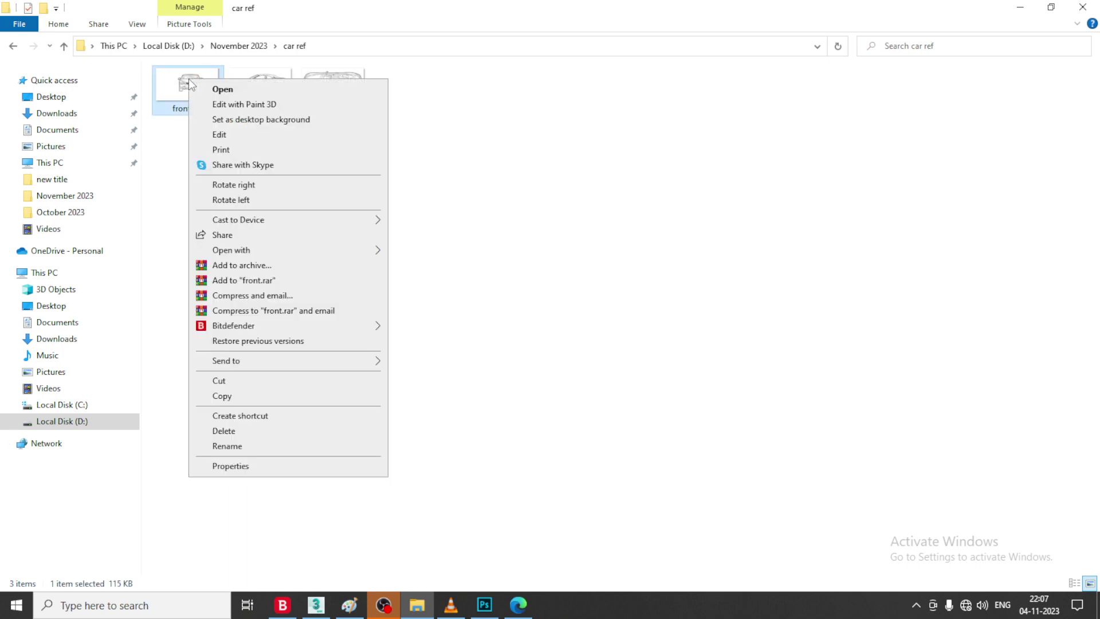
{"action": "left_click", "coordinate": [294, 465]}
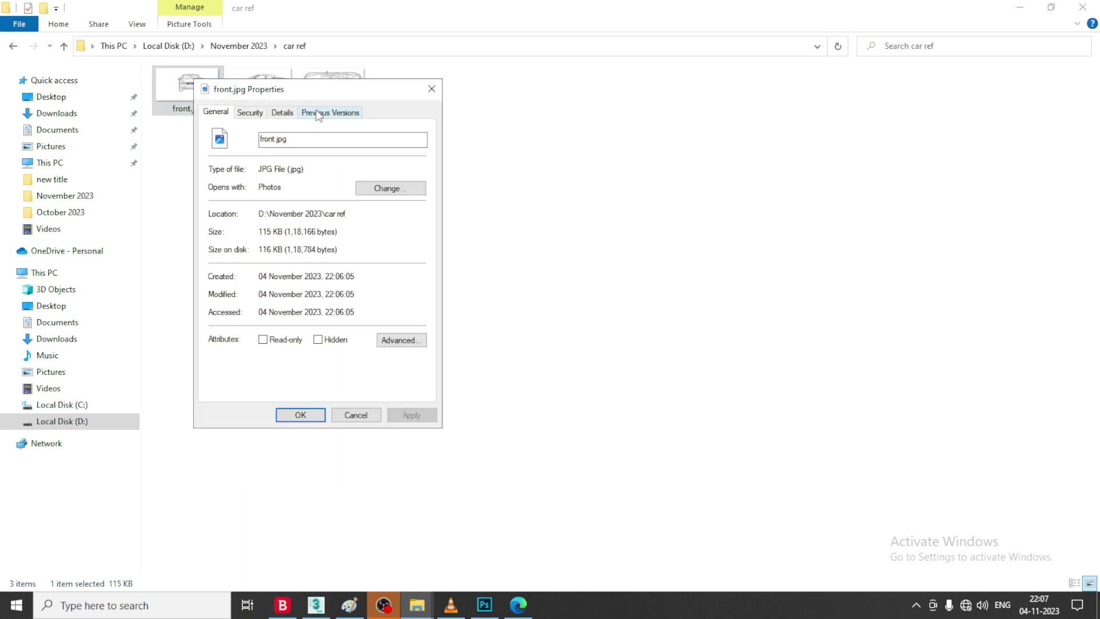
{"action": "left_click", "coordinate": [282, 112]}
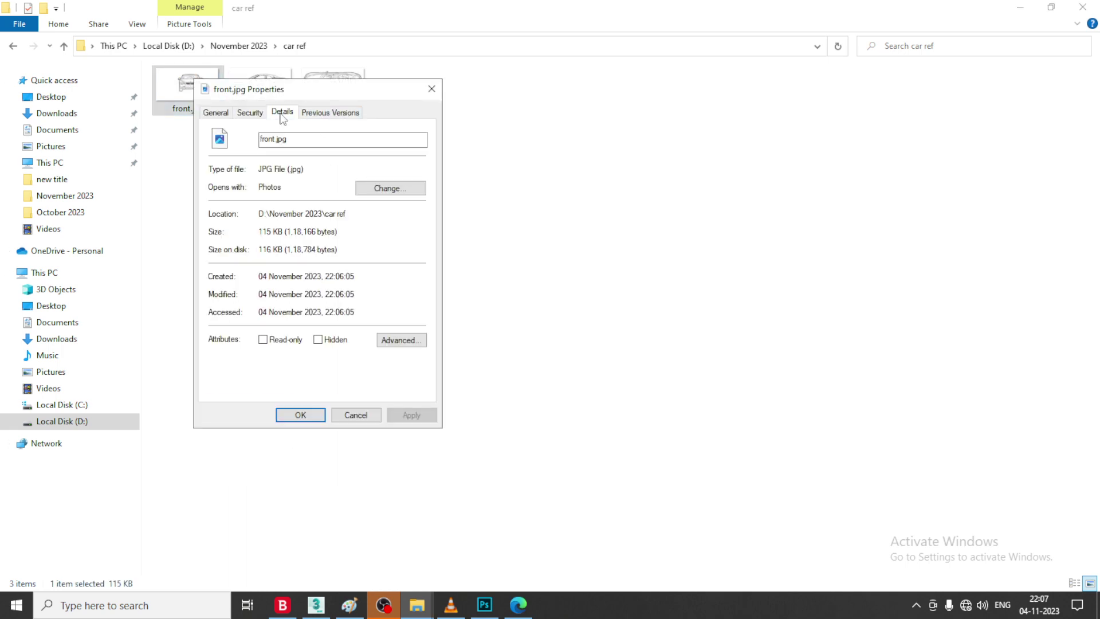
{"action": "left_click", "coordinate": [357, 416]}
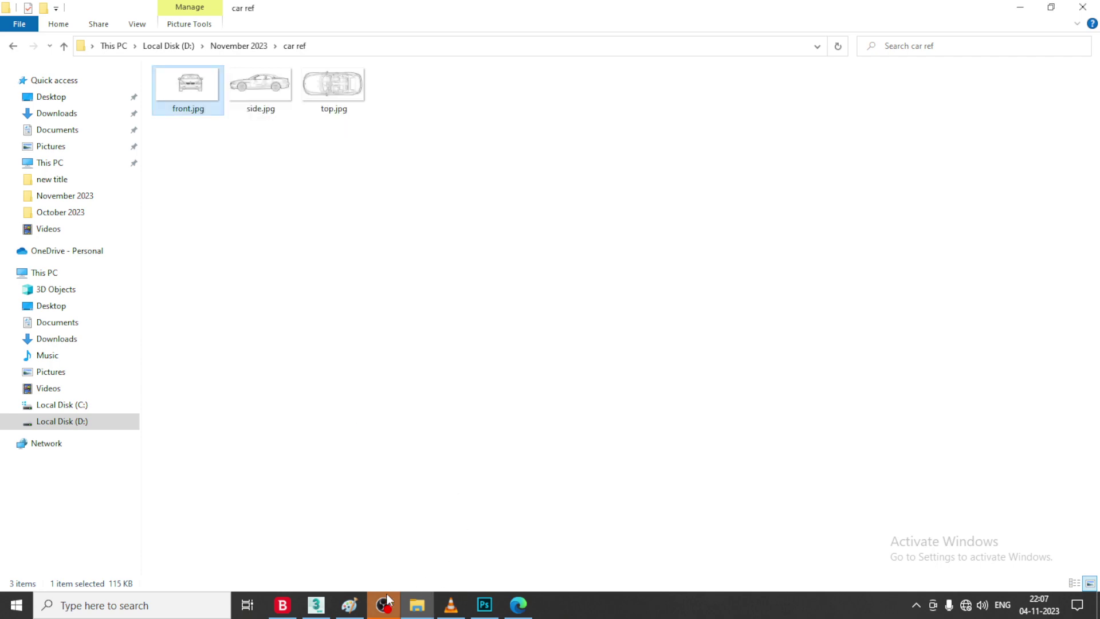
- Switch to 3ds Max, maximize the Front view and draw a plane about 145 long and 192 wide around its centre
{"action": "left_click", "coordinate": [315, 604]}
{"action": "left_click", "coordinate": [728, 202]}
{"action": "key", "text": "alt+w"}
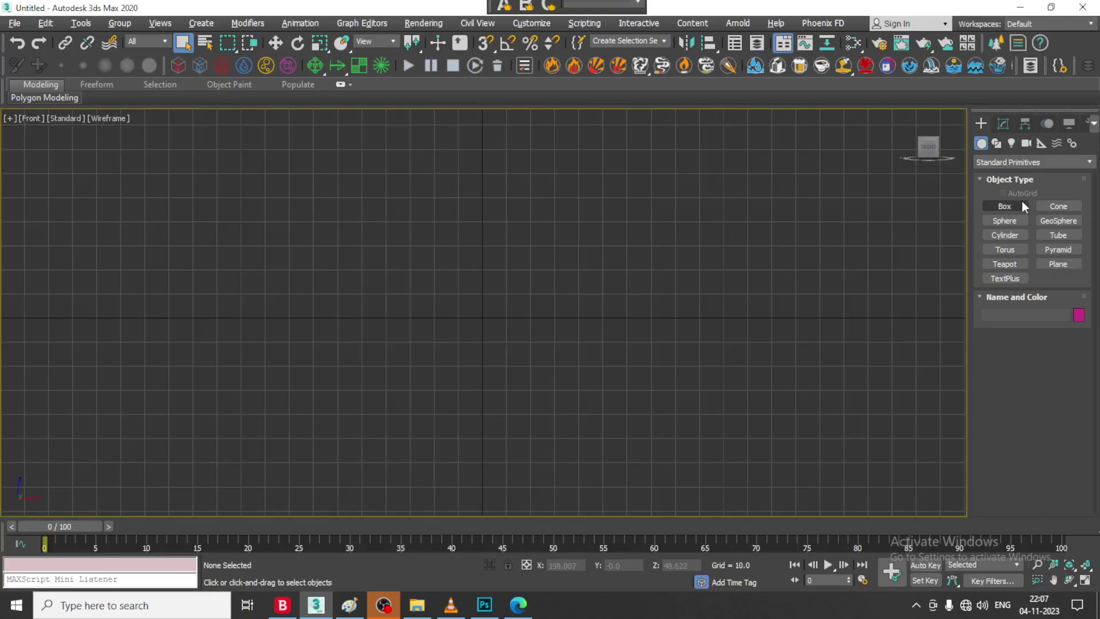
{"action": "left_click", "coordinate": [1058, 264]}
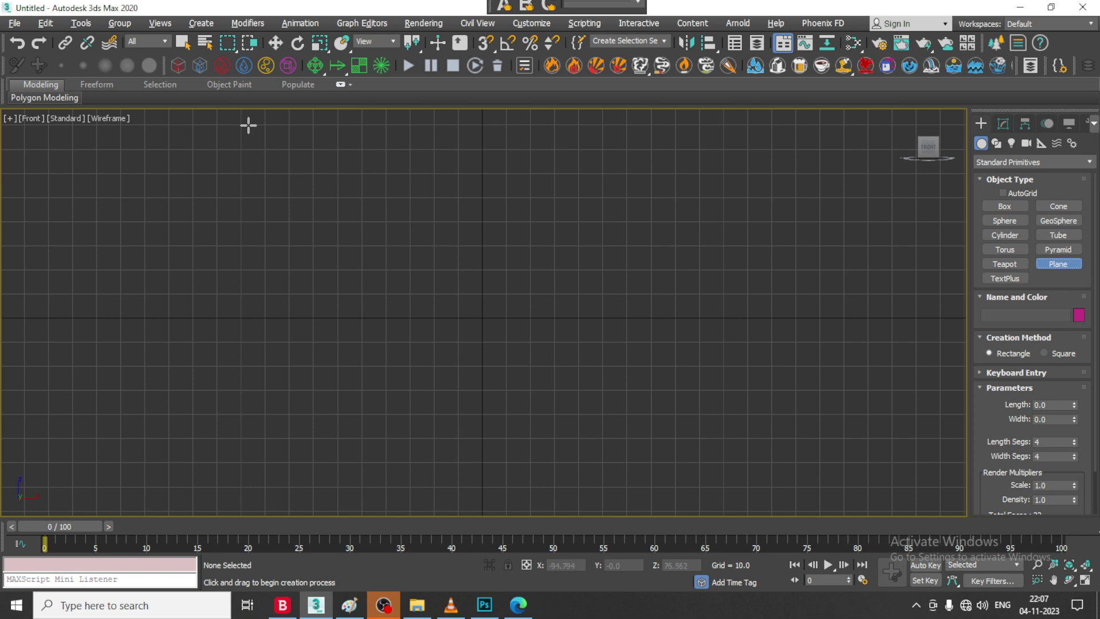
{"action": "left_click_drag", "start_coordinate": [248, 125], "coordinate": [712, 477]}
{"action": "right_click", "coordinate": [713, 477]}
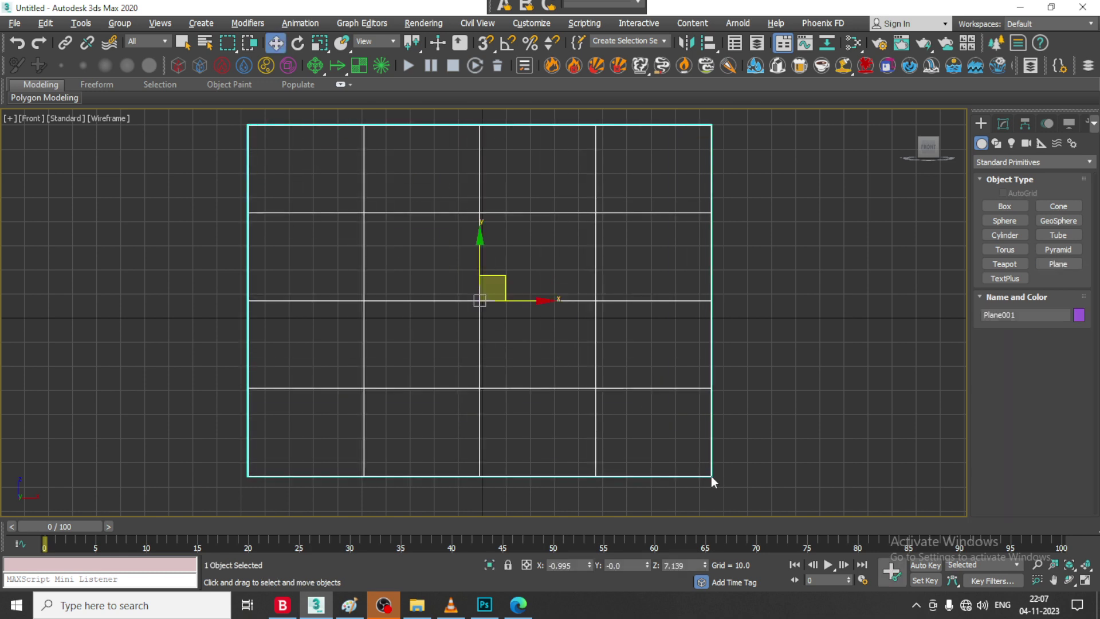
- Set the plane's length segments and width segments to 1 each
{"action": "left_click", "coordinate": [1003, 123]}
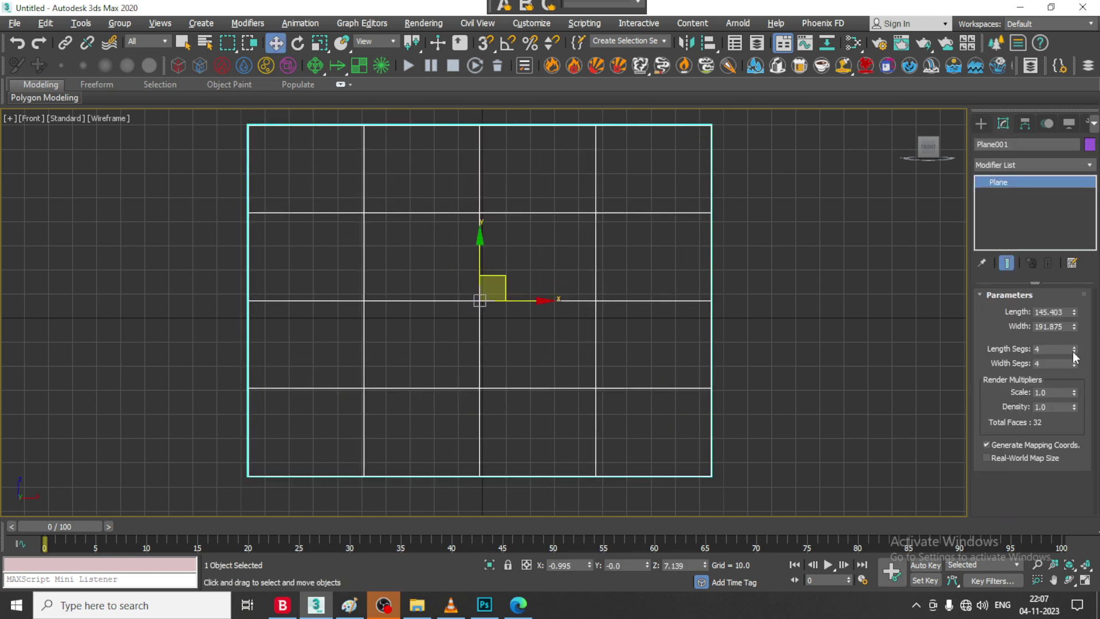
{"action": "type", "text": "1"}
{"action": "key", "text": "Tab"}
{"action": "type", "text": "1"}
{"action": "key", "text": "Return"}
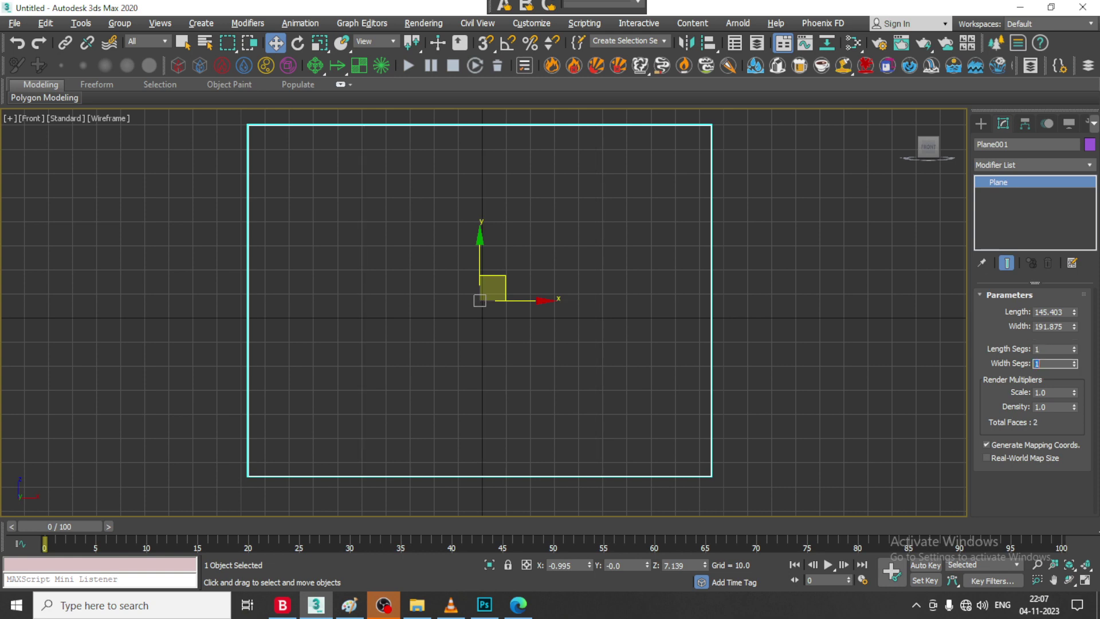
- Set the plane's length to 785 and its width to 1500
{"action": "left_click_drag", "start_coordinate": [1066, 312], "coordinate": [958, 313]}
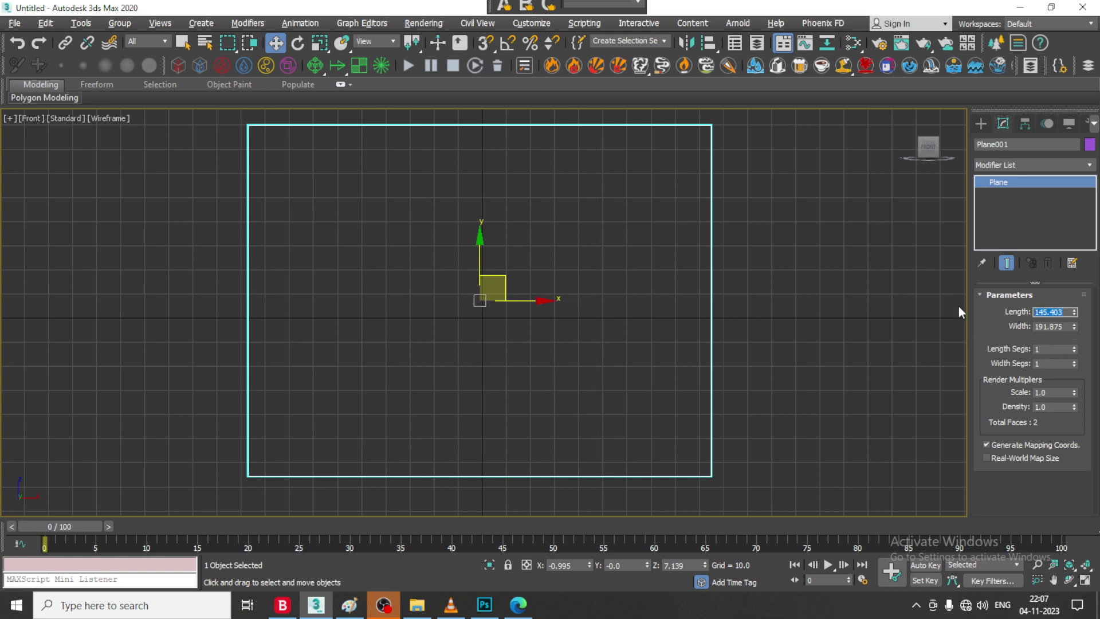
{"action": "type", "text": "785"}
{"action": "key", "text": "Tab"}
{"action": "type", "text": "1500"}
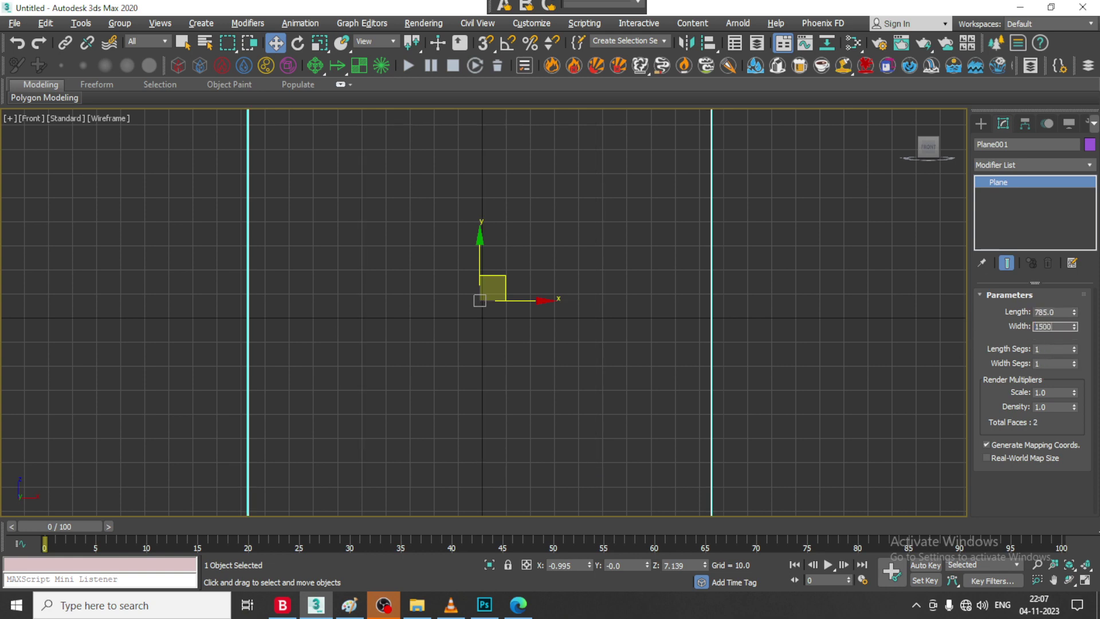
{"action": "key", "text": "Return"}
- Move the plane straight up in the Front view to a Z position of about 162
{"action": "scroll", "coordinate": [545, 257], "scroll_direction": "down", "scroll_amount": 5}
{"action": "key", "text": "r"}
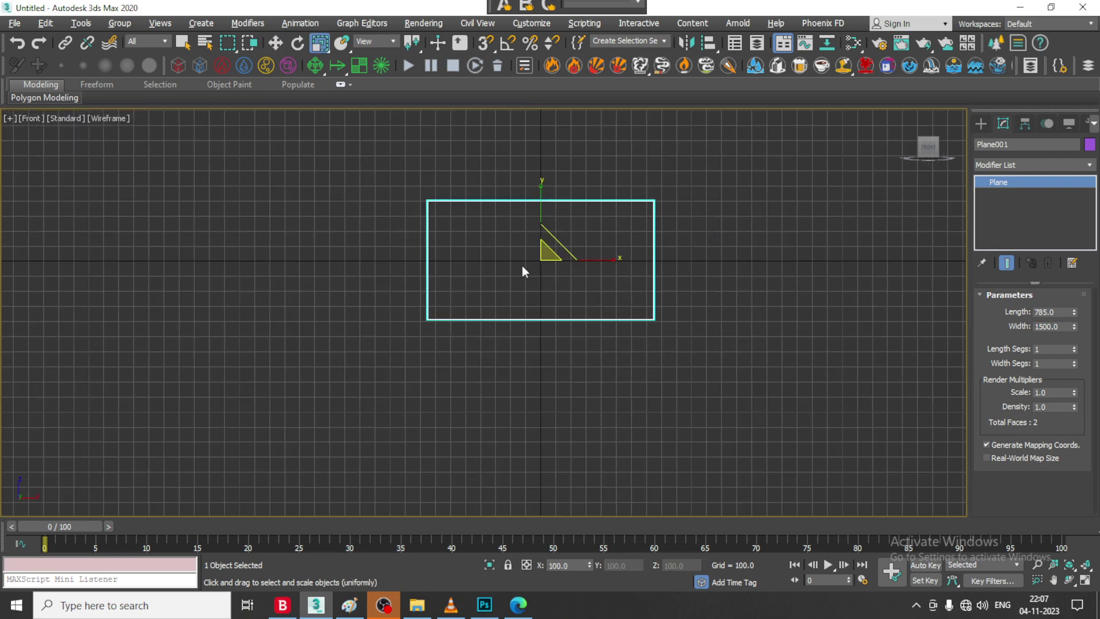
{"action": "scroll", "coordinate": [544, 258], "scroll_direction": "down", "scroll_amount": 5}
{"action": "middle_click_drag", "start_coordinate": [579, 245], "coordinate": [571, 282]}
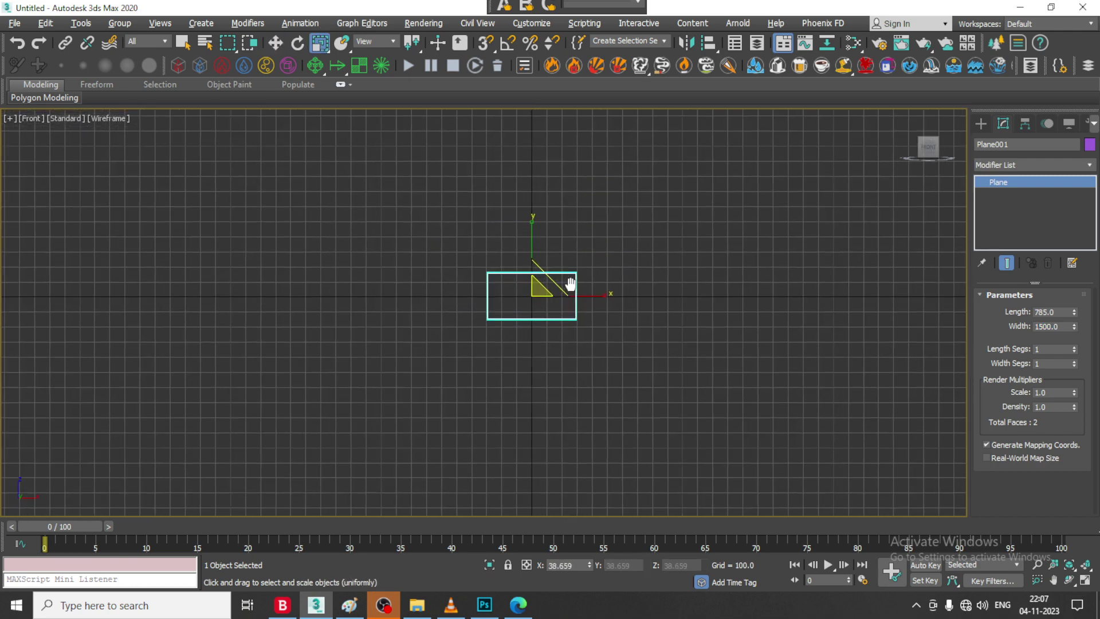
{"action": "scroll", "coordinate": [549, 280], "scroll_direction": "up", "scroll_amount": 2}
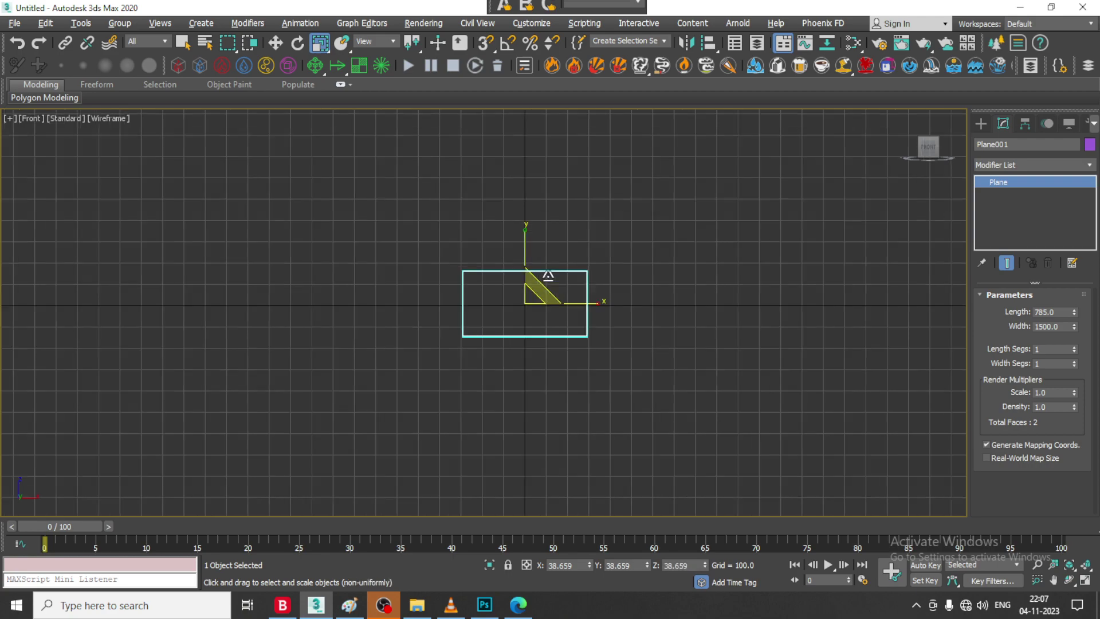
{"action": "middle_click_drag", "start_coordinate": [527, 235], "coordinate": [525, 265]}
{"action": "scroll", "coordinate": [466, 253], "scroll_direction": "up", "scroll_amount": 2}
{"action": "key", "text": "w"}
{"action": "scroll", "coordinate": [489, 296], "scroll_direction": "up", "scroll_amount": 2}
{"action": "left_click_drag", "start_coordinate": [548, 335], "coordinate": [552, 270]}
{"action": "scroll", "coordinate": [564, 289], "scroll_direction": "down", "scroll_amount": 2}
{"action": "middle_click_drag", "start_coordinate": [605, 312], "coordinate": [585, 300]}
{"action": "scroll", "coordinate": [584, 301], "scroll_direction": "up", "scroll_amount": 4}
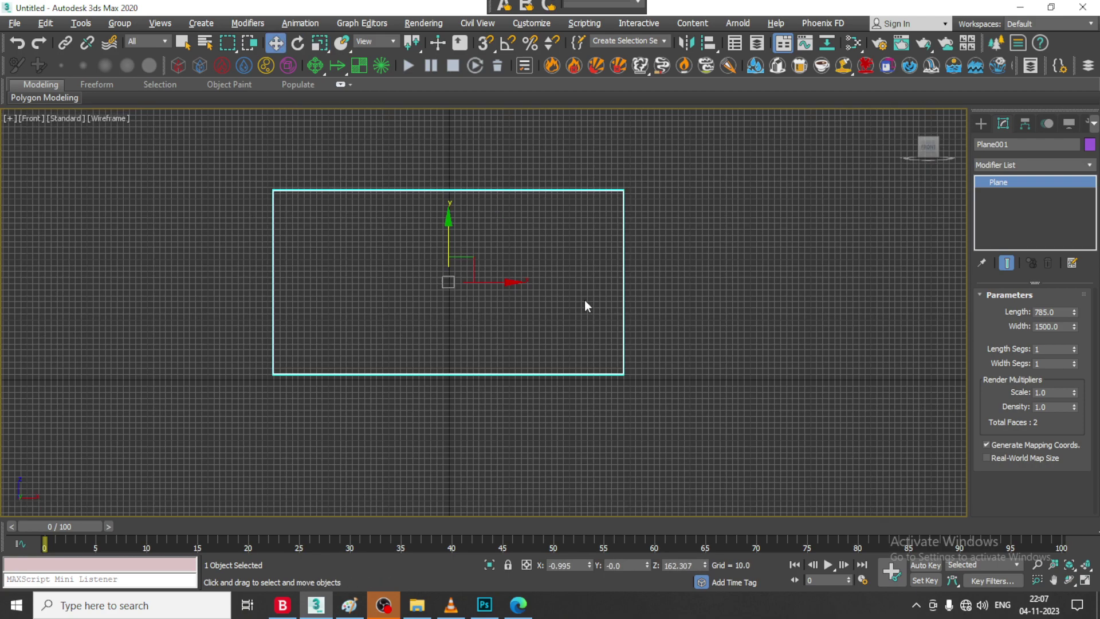
{"action": "middle_click_drag", "start_coordinate": [657, 298], "coordinate": [774, 318]}
- Create a Standard material and load front.jpg from the car ref folder as its diffuse bitmap
{"action": "key", "text": "m"}
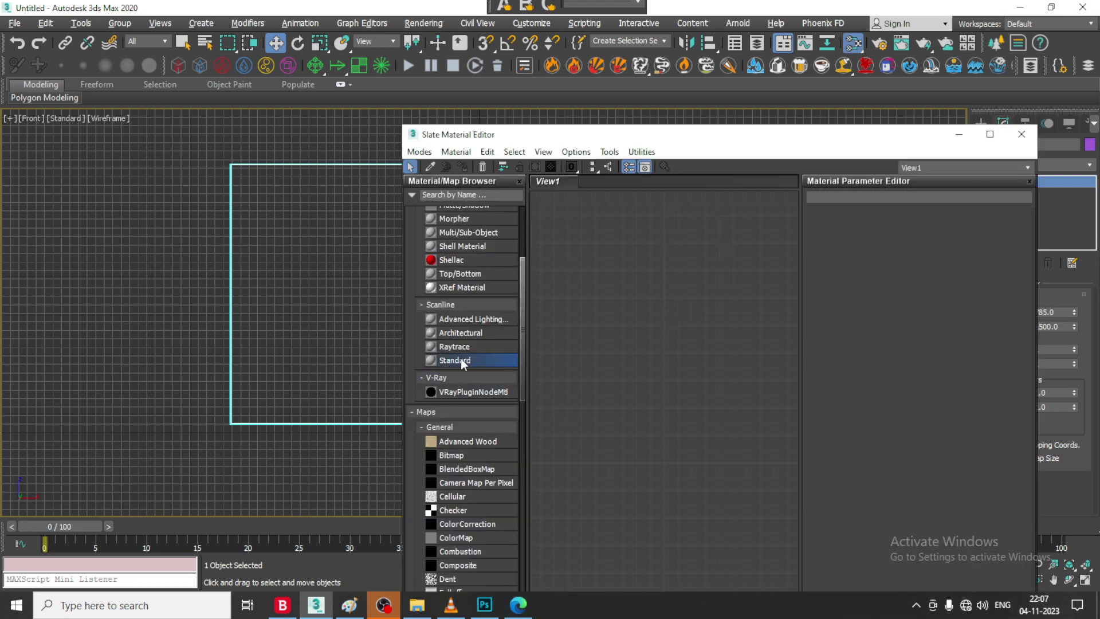
{"action": "left_click_drag", "start_coordinate": [461, 360], "coordinate": [688, 294]}
{"action": "double_click", "coordinate": [687, 294]}
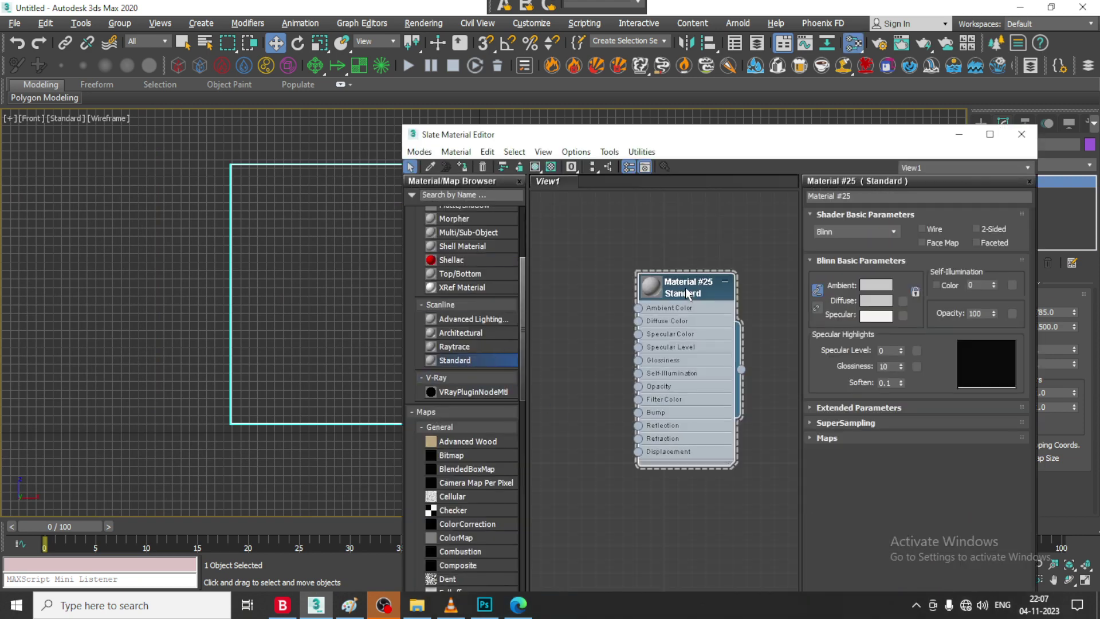
{"action": "left_click", "coordinate": [904, 301]}
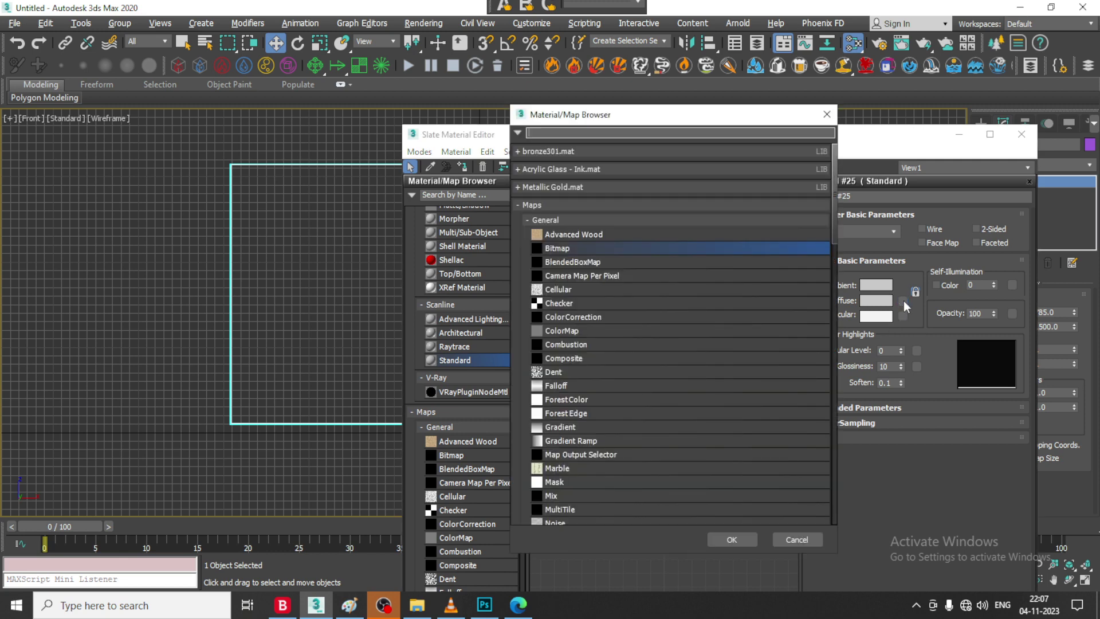
{"action": "double_click", "coordinate": [585, 250]}
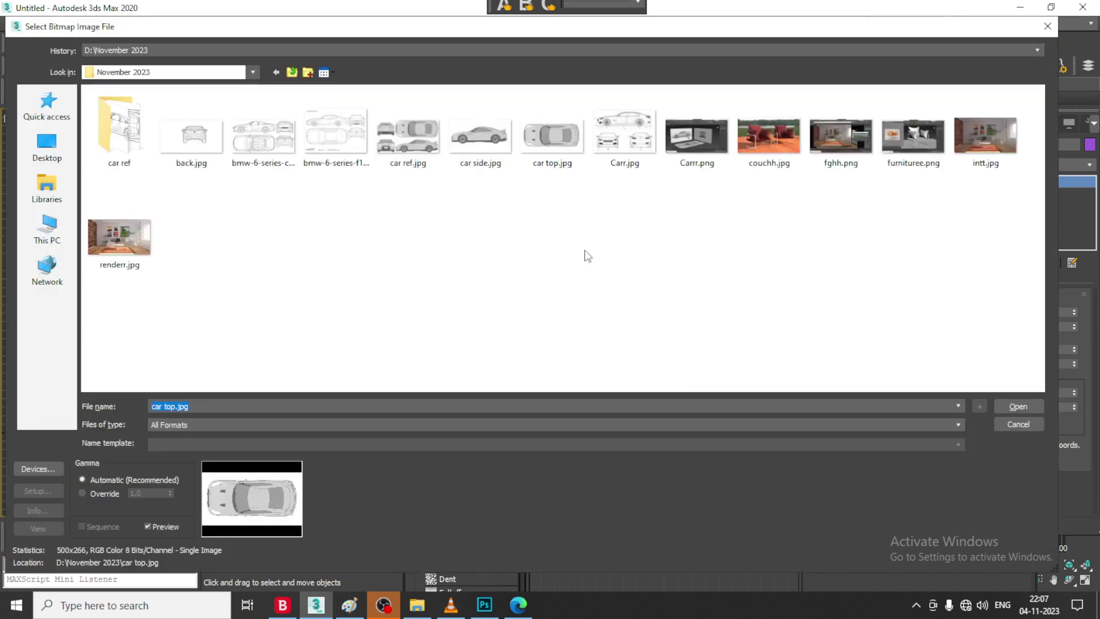
{"action": "double_click", "coordinate": [120, 129]}
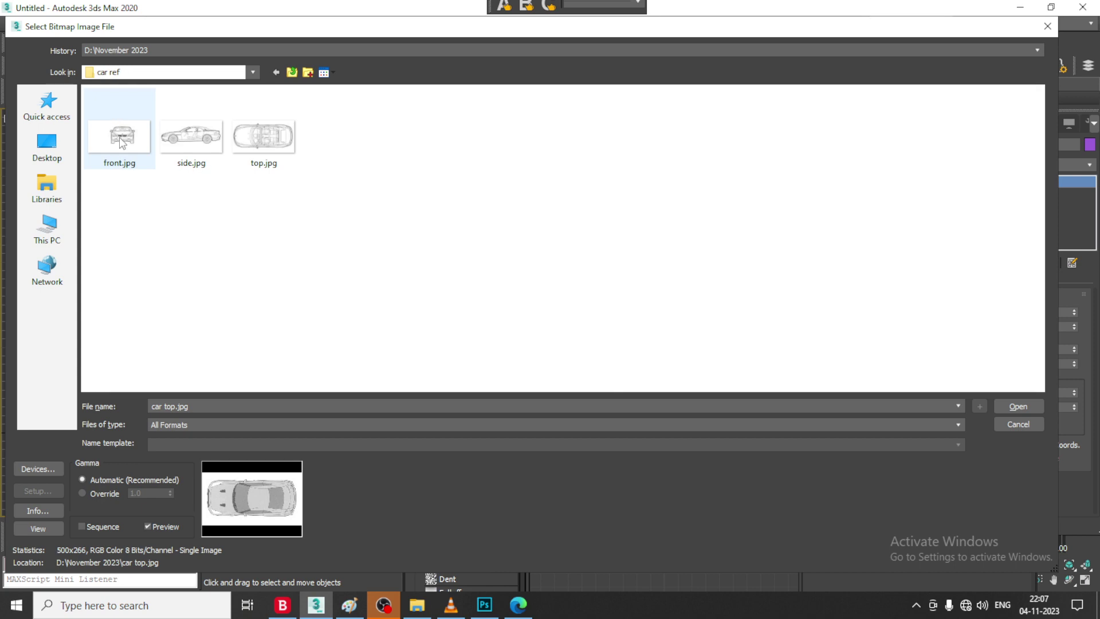
{"action": "double_click", "coordinate": [118, 134]}
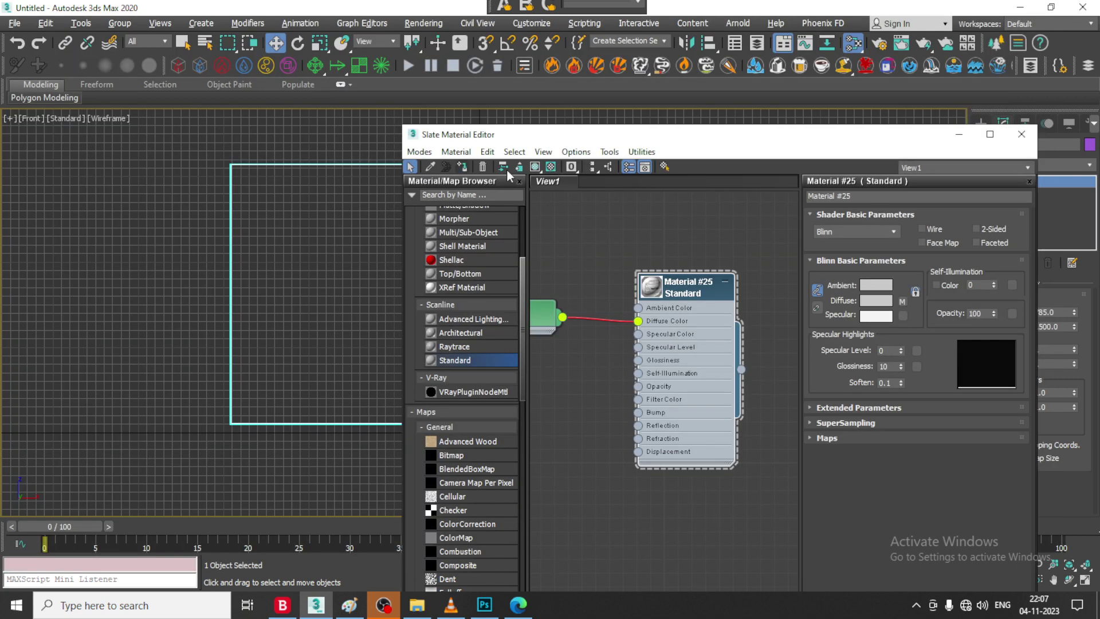
- Apply the front.jpg material to the plane, display its map in the viewport and switch the Front view to shaded display
{"action": "left_click", "coordinate": [535, 166]}
{"action": "left_click", "coordinate": [958, 134]}
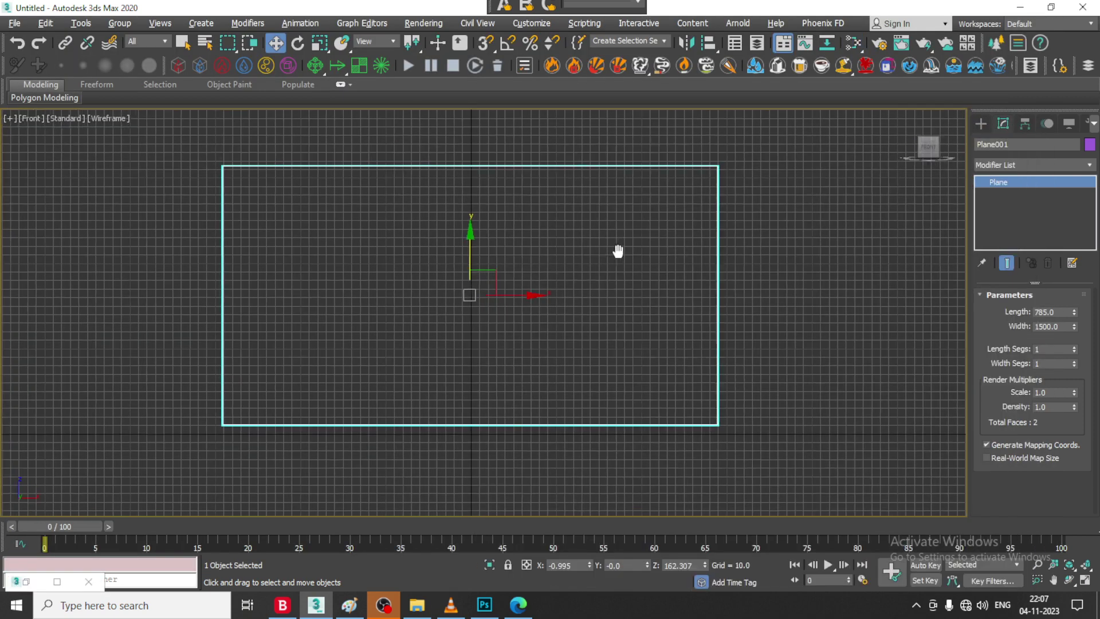
{"action": "key", "text": "F3"}
- Maximize the Left view, turn on angle snap and check its angle increment in the grid and snap settings
{"action": "key", "text": "alt+w"}
{"action": "middle_click_drag", "start_coordinate": [389, 360], "coordinate": [366, 359]}
{"action": "key", "text": "alt+w"}
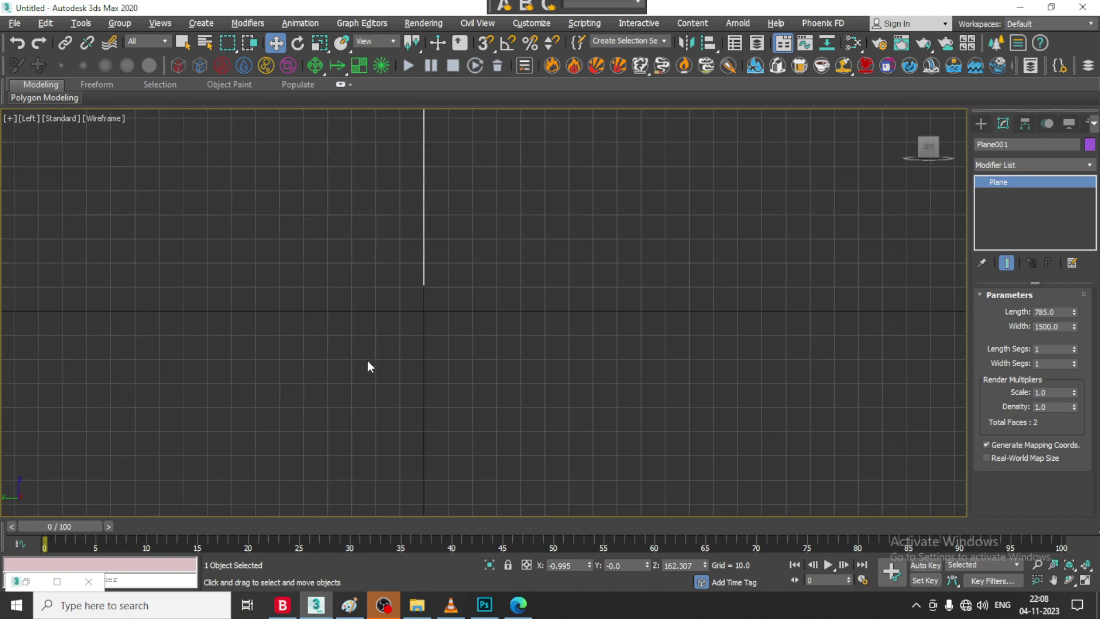
{"action": "scroll", "coordinate": [367, 360], "scroll_direction": "down", "scroll_amount": 5}
{"action": "middle_click_drag", "start_coordinate": [383, 195], "coordinate": [417, 272]}
{"action": "right_click", "coordinate": [509, 44]}
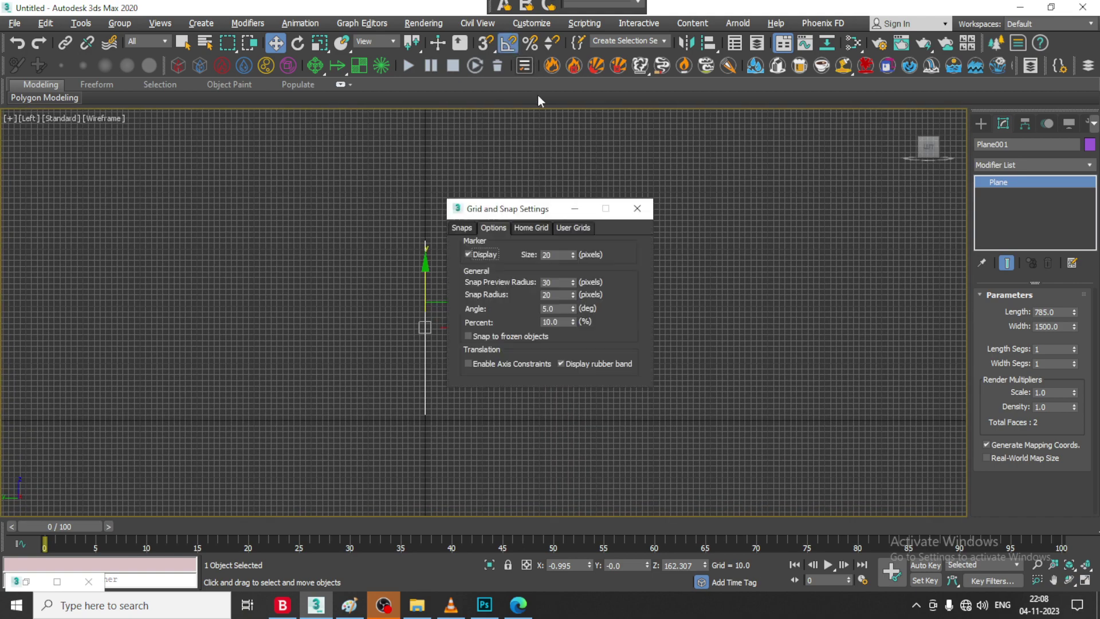
{"action": "double_click", "coordinate": [552, 308]}
{"action": "left_click", "coordinate": [629, 215]}
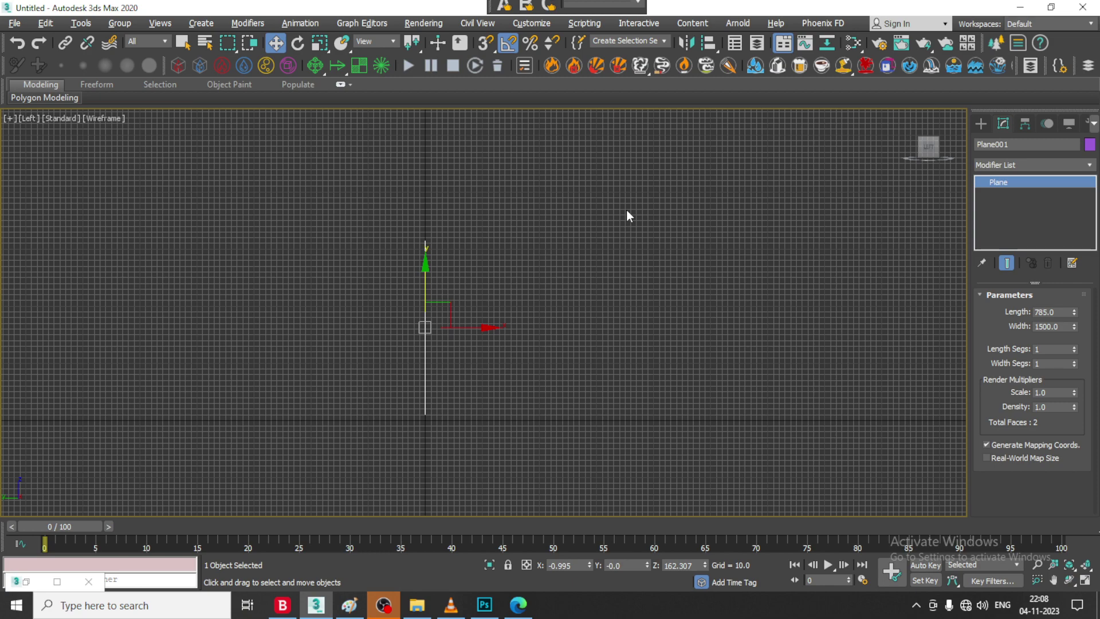
- Clone the front plane as a single copy rotated 90 degrees to stand perpendicular to it
{"action": "key", "text": "e"}
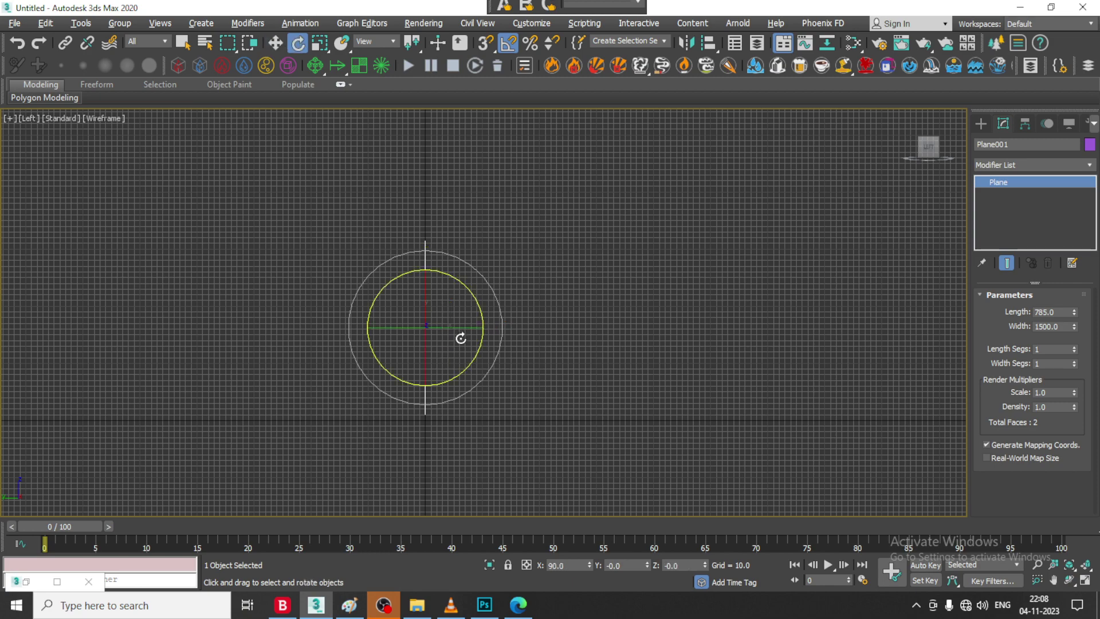
{"action": "left_click_drag", "start_coordinate": [461, 330], "coordinate": [456, 328], "text": "shift"}
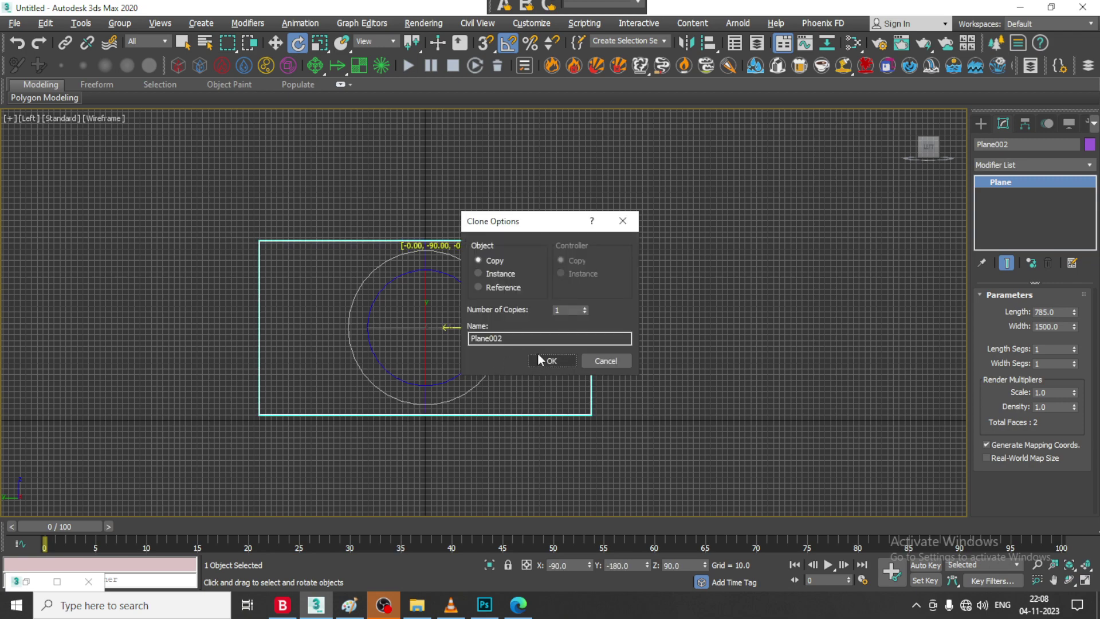
{"action": "left_click", "coordinate": [545, 359]}
{"action": "key", "text": "w"}
- Create a second Standard material and load side.jpg as its diffuse bitmap
{"action": "key", "text": "m"}
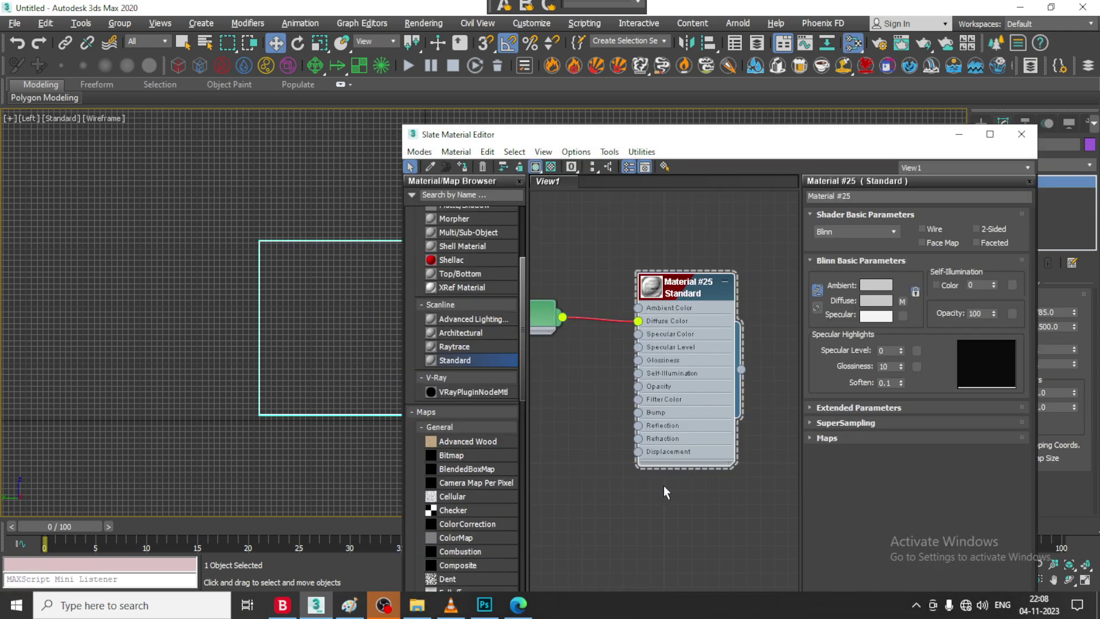
{"action": "middle_click_drag", "start_coordinate": [663, 486], "coordinate": [672, 332]}
{"action": "left_click_drag", "start_coordinate": [656, 371], "coordinate": [655, 372]}
{"action": "double_click", "coordinate": [695, 378]}
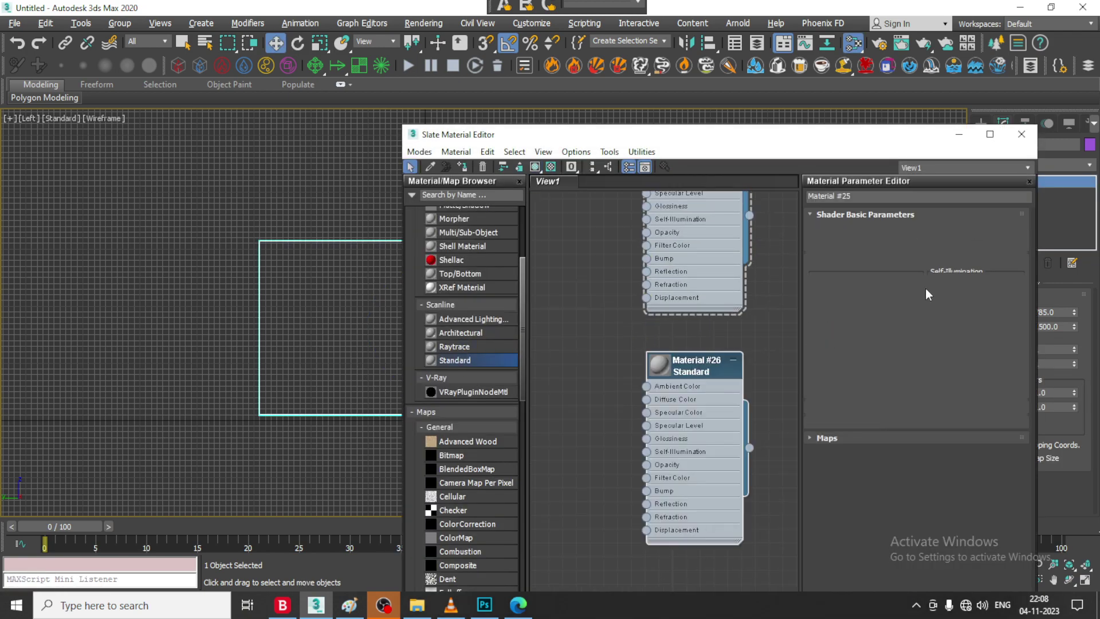
{"action": "left_click", "coordinate": [904, 300]}
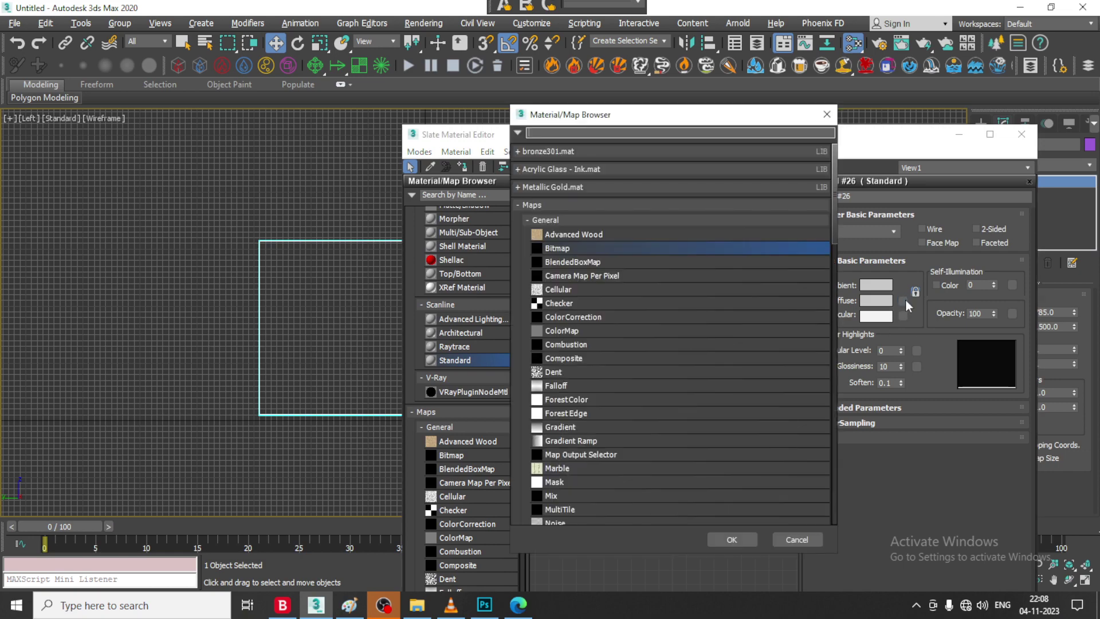
{"action": "double_click", "coordinate": [594, 248]}
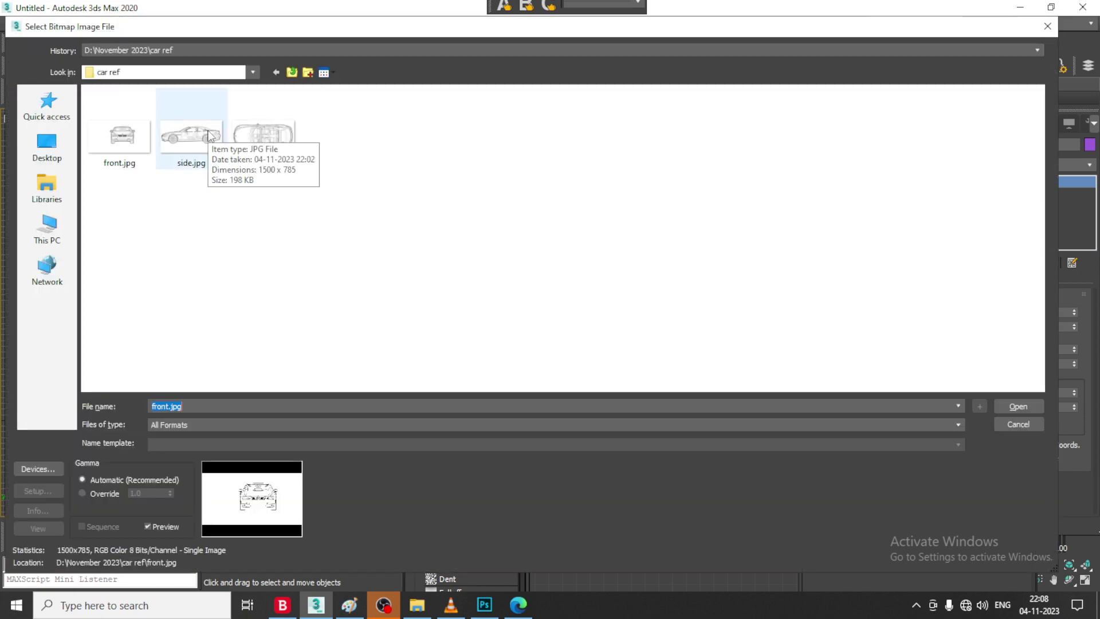
{"action": "double_click", "coordinate": [210, 136]}
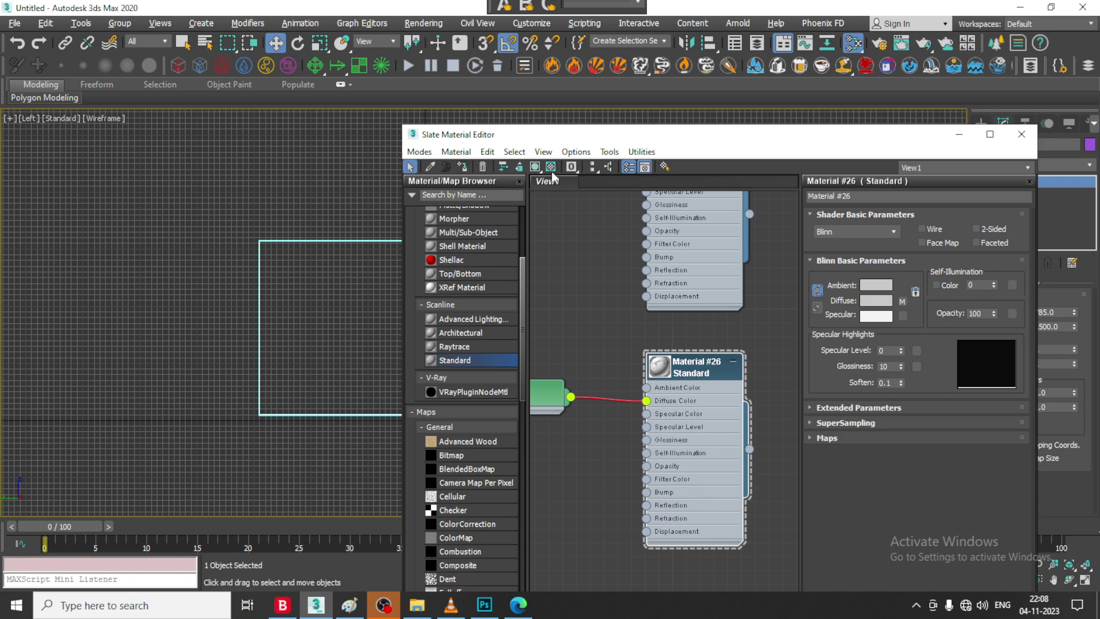
- Apply the side.jpg material to the rotated plane, display its map and switch the Left view to shaded display
{"action": "left_click", "coordinate": [531, 167]}
{"action": "left_click", "coordinate": [958, 134]}
{"action": "middle_click_drag", "start_coordinate": [444, 302], "coordinate": [424, 305]}
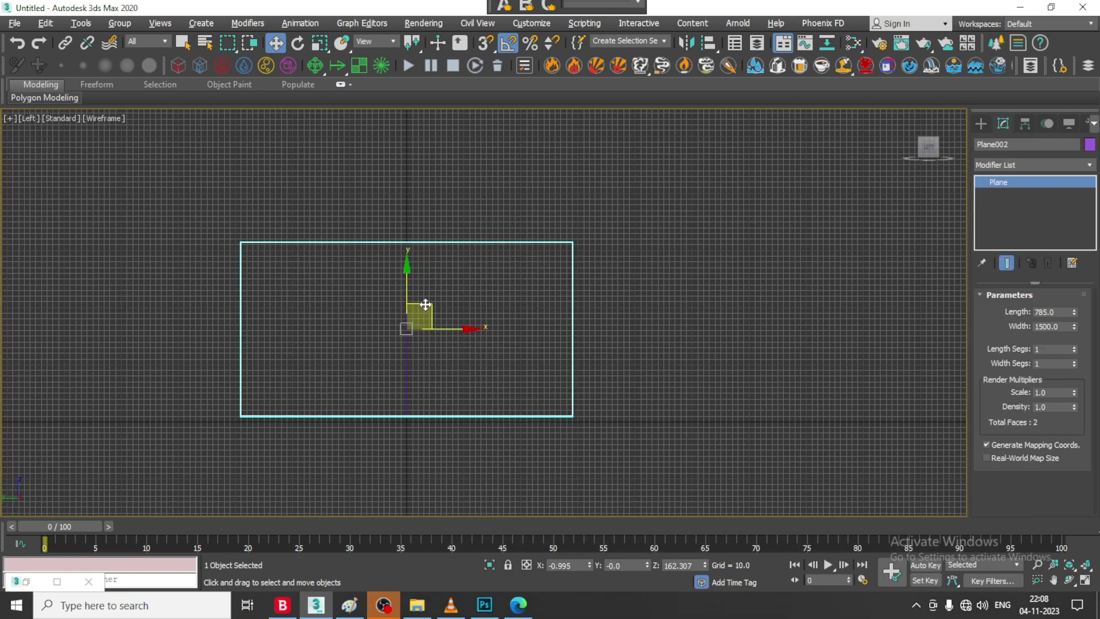
{"action": "key", "text": "F3"}
- Maximize the Perspective view and move the front reference plane back along Y, clear of the side plane
{"action": "key", "text": "alt+w"}
{"action": "left_click", "coordinate": [768, 424]}
{"action": "key", "text": "alt+w"}
{"action": "scroll", "coordinate": [722, 367], "scroll_direction": "down", "scroll_amount": 5}
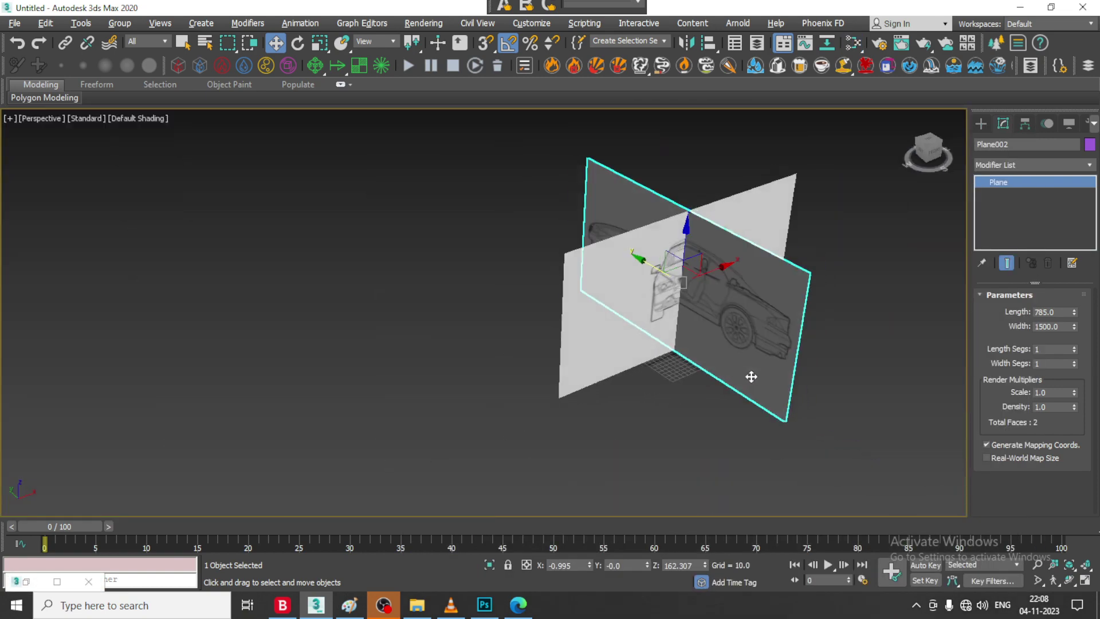
{"action": "left_click", "coordinate": [653, 263]}
{"action": "left_click_drag", "start_coordinate": [653, 263], "coordinate": [507, 186]}
- Select the side reference plane and move it along X to about 236
{"action": "left_click", "coordinate": [672, 280]}
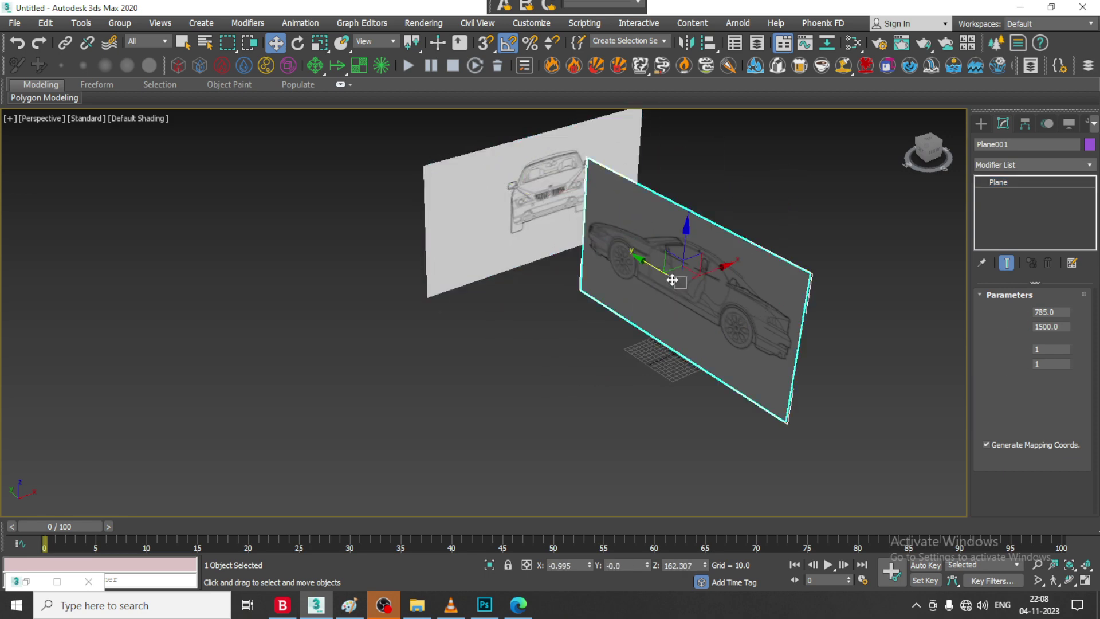
{"action": "middle_click_drag", "start_coordinate": [816, 327], "coordinate": [790, 330], "text": "alt"}
{"action": "left_click_drag", "start_coordinate": [727, 276], "coordinate": [829, 251]}
{"action": "middle_click_drag", "start_coordinate": [703, 260], "coordinate": [751, 304], "text": "alt"}
- Mirror the side reference plane about the X axis and again about the Y axis, both with No Clone
{"action": "left_click", "coordinate": [690, 44]}
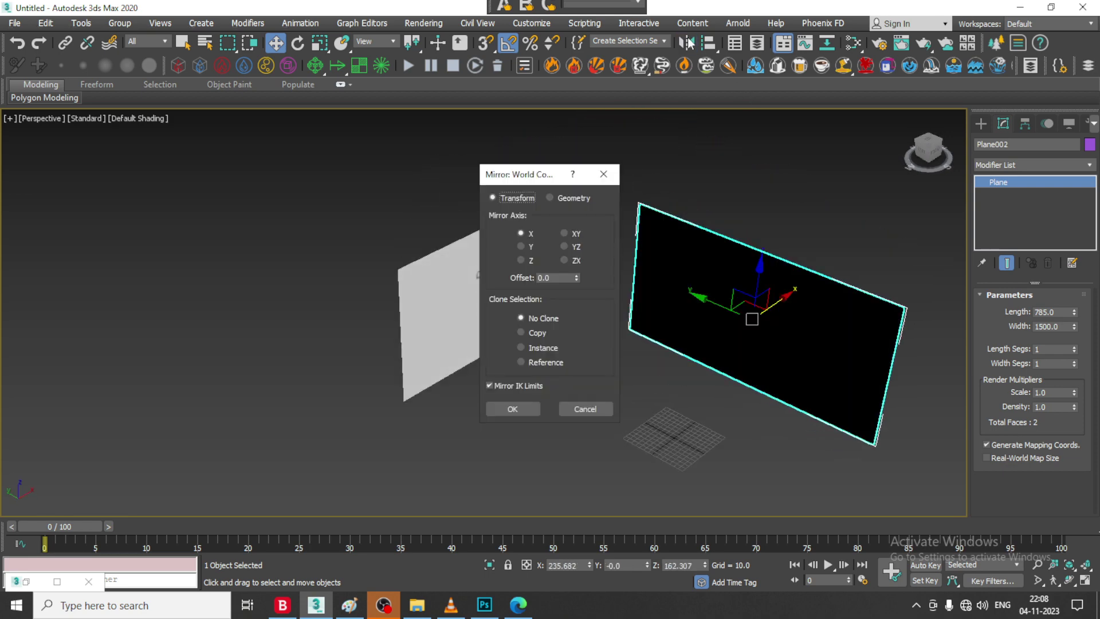
{"action": "left_click", "coordinate": [512, 409]}
{"action": "middle_click_drag", "start_coordinate": [806, 353], "coordinate": [745, 172], "text": "alt"}
{"action": "left_click", "coordinate": [686, 43]}
{"action": "left_click", "coordinate": [521, 247]}
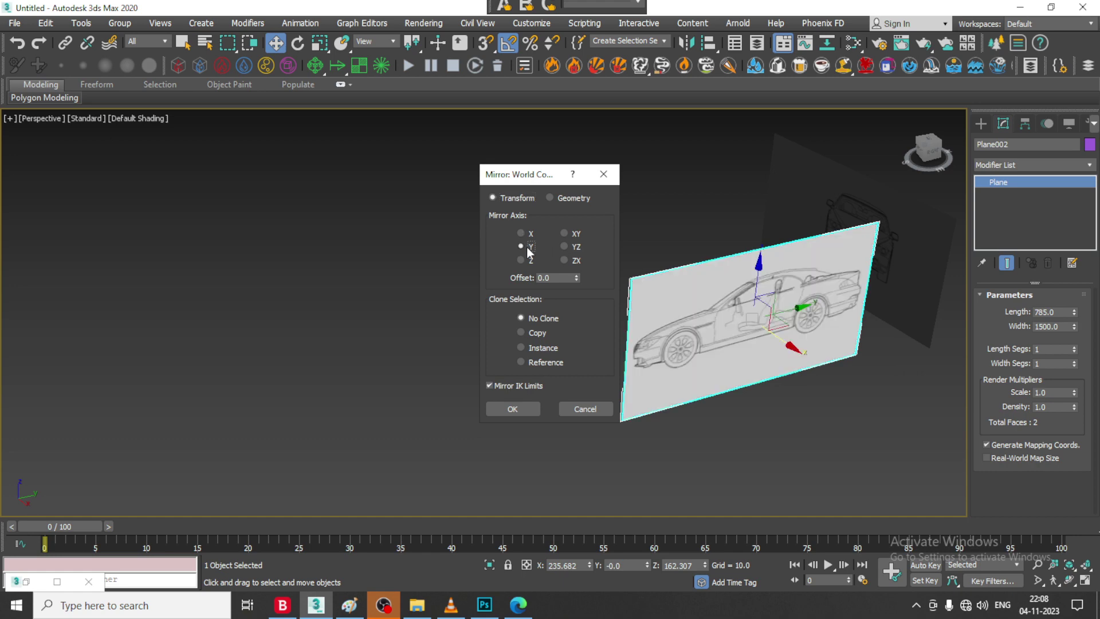
{"action": "left_click", "coordinate": [517, 411]}
- Return to the four-view layout and change the Left viewport to the Right view
{"action": "key", "text": "alt+w"}
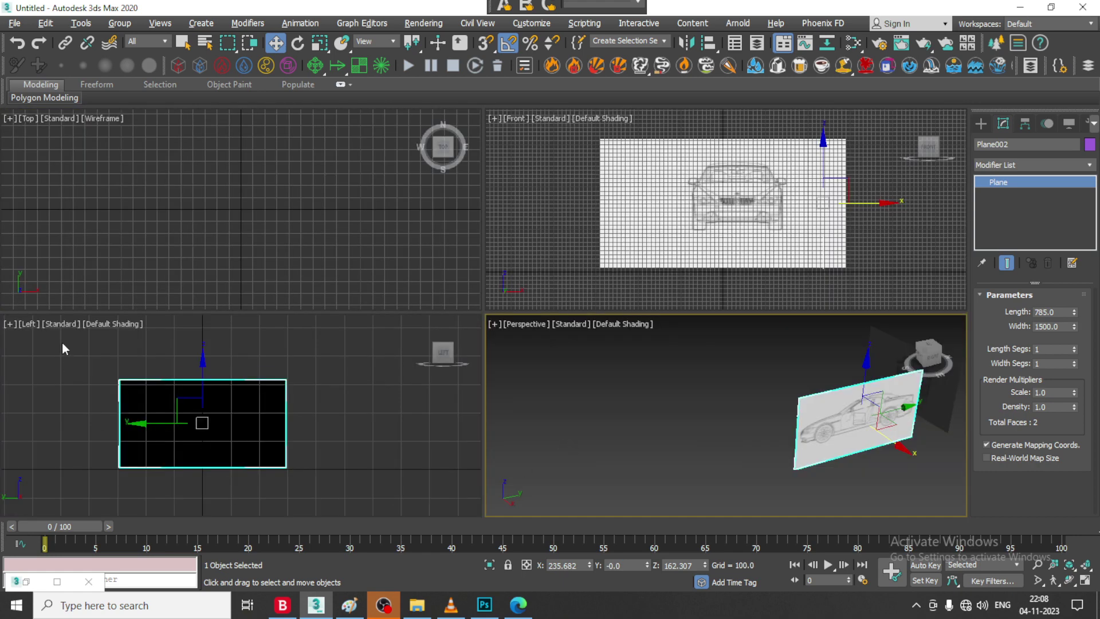
{"action": "left_click", "coordinate": [32, 323]}
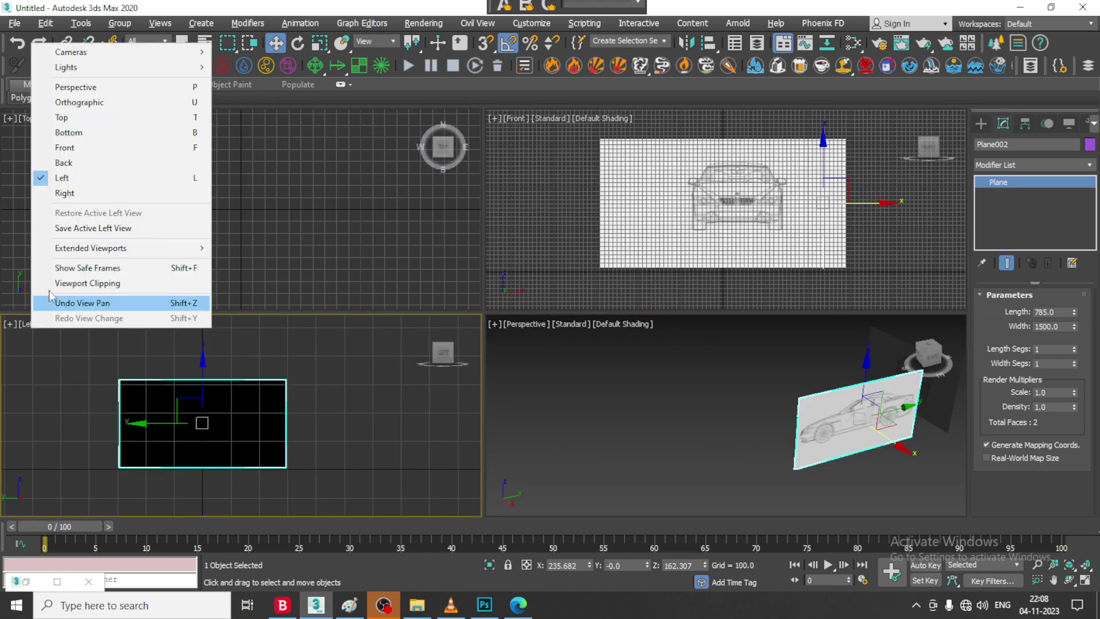
{"action": "left_click", "coordinate": [92, 195]}
- Move the side reference plane along X to the opposite side of the front plane in the maximized Perspective view
{"action": "middle_click_drag", "start_coordinate": [820, 426], "coordinate": [544, 337], "text": "alt"}
{"action": "key", "text": "alt+w"}
{"action": "left_click_drag", "start_coordinate": [572, 308], "coordinate": [304, 370]}
{"action": "middle_click_drag", "start_coordinate": [522, 353], "coordinate": [408, 245], "text": "alt"}
- In the Top view, clone the side plane rotated 90 degrees to lie flat and move the copy about 314 along X
{"action": "key", "text": "alt+w"}
{"action": "right_click", "coordinate": [233, 176]}
{"action": "key", "text": "alt+w"}
{"action": "scroll", "coordinate": [554, 318], "scroll_direction": "down", "scroll_amount": 5}
{"action": "scroll", "coordinate": [408, 246], "scroll_direction": "up", "scroll_amount": 2}
{"action": "key", "text": "e"}
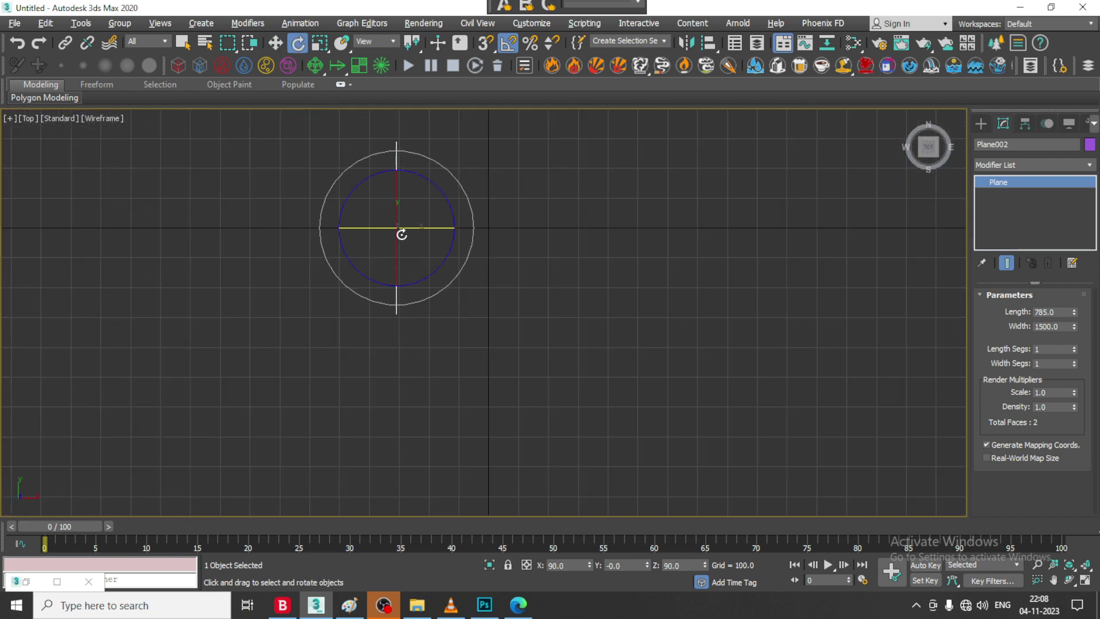
{"action": "left_click_drag", "start_coordinate": [410, 229], "coordinate": [537, 229], "text": "shift"}
{"action": "left_click", "coordinate": [570, 357]}
{"action": "key", "text": "w"}
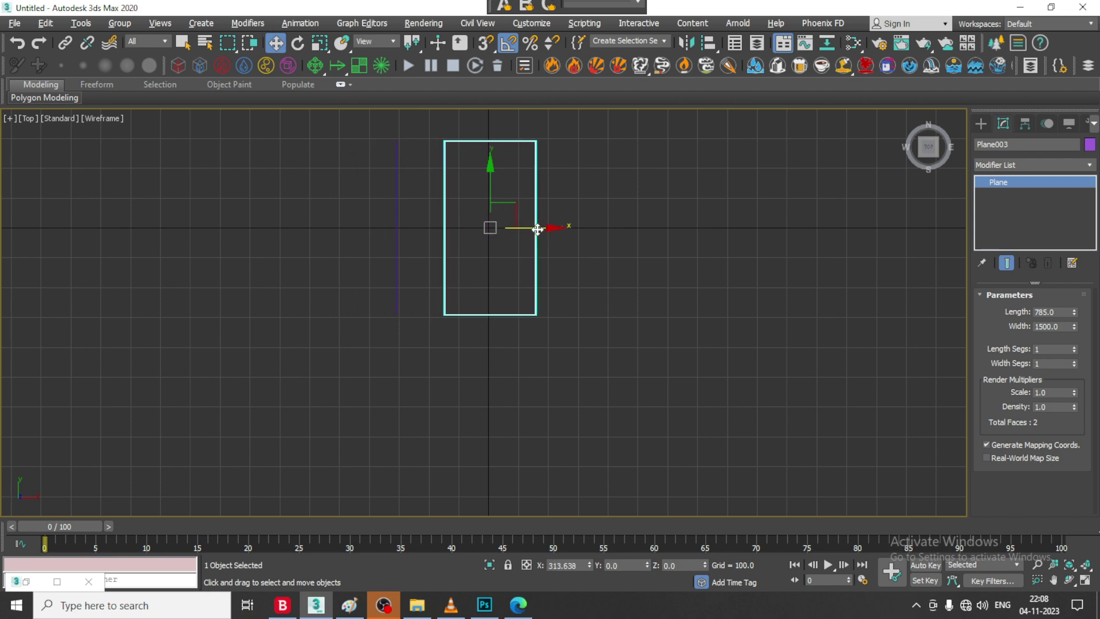
- Nudge the flat reference plane slightly along X in the maximized Perspective view
{"action": "key", "text": "alt+w"}
{"action": "right_click", "coordinate": [692, 350]}
{"action": "key", "text": "alt+w"}
{"action": "middle_click_drag", "start_coordinate": [535, 390], "coordinate": [524, 355], "text": "alt"}
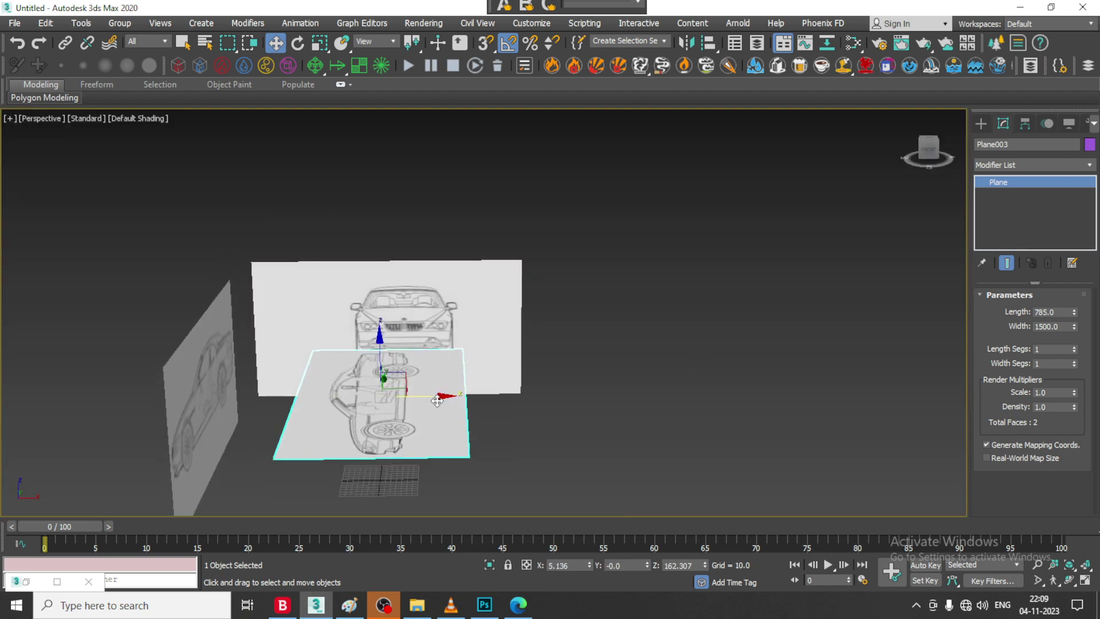
{"action": "left_click_drag", "start_coordinate": [437, 400], "coordinate": [445, 399]}
{"action": "middle_click_drag", "start_coordinate": [476, 356], "coordinate": [490, 297]}
- Create a Standard material with the top-view blueprint image as its diffuse bitmap and assign it to the flat plane, shown in the viewport
{"action": "key", "text": "m"}
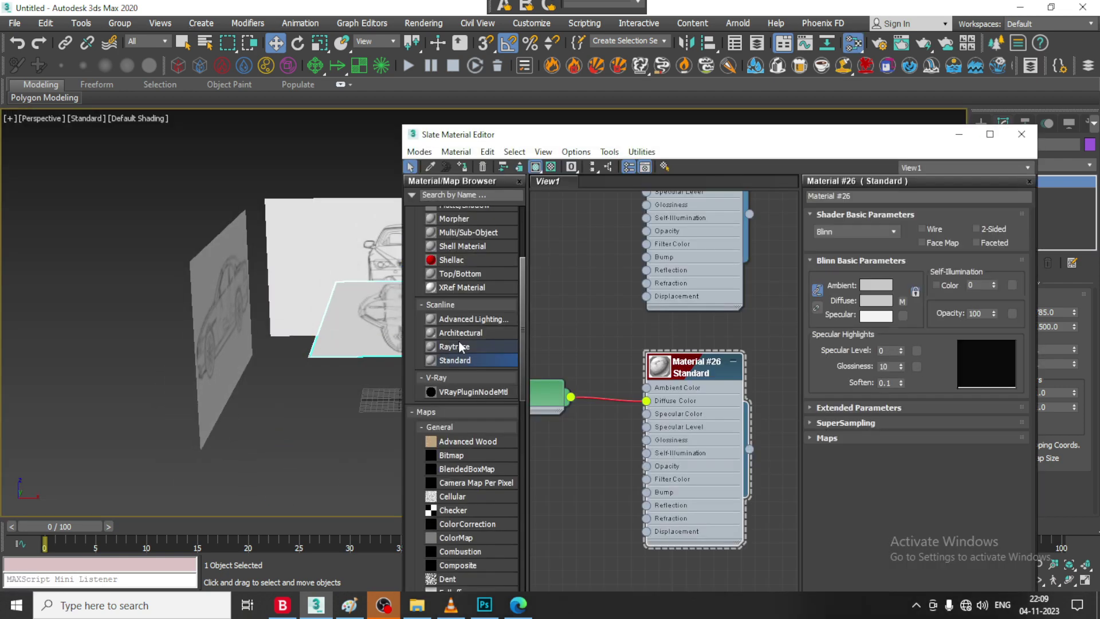
{"action": "middle_click_drag", "start_coordinate": [658, 445], "coordinate": [645, 252]}
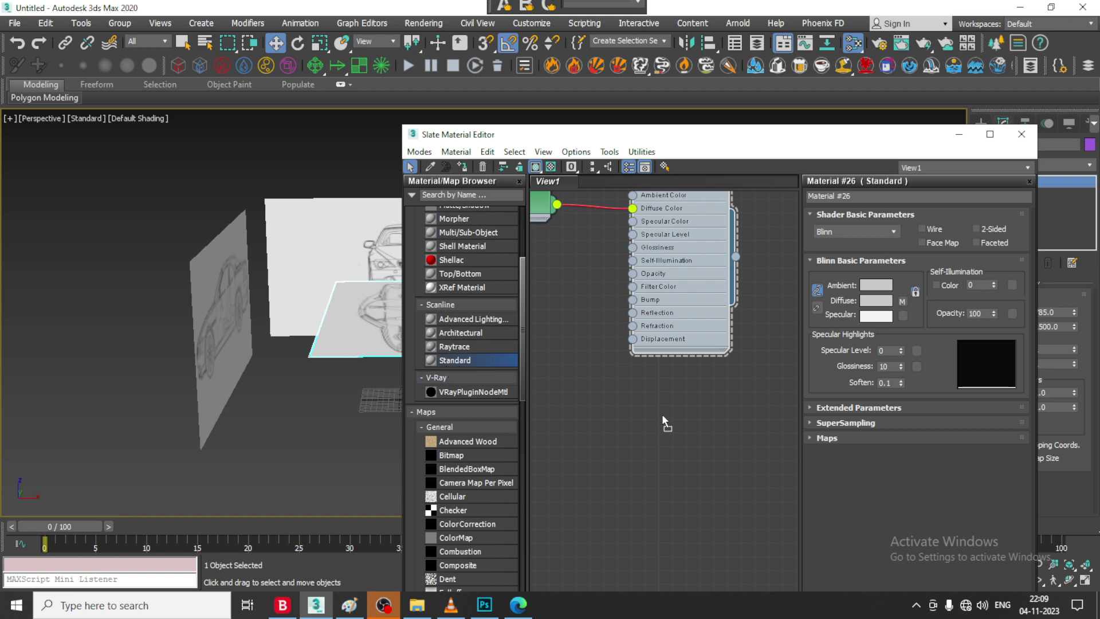
{"action": "left_click_drag", "start_coordinate": [662, 414], "coordinate": [662, 414]}
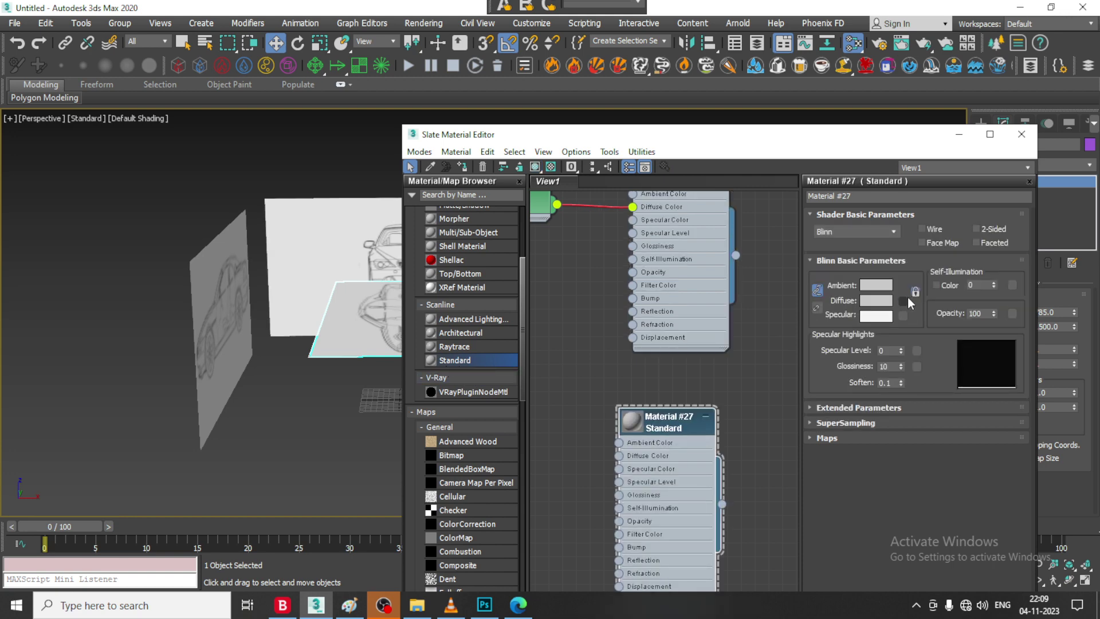
{"action": "left_click", "coordinate": [906, 299]}
{"action": "double_click", "coordinate": [605, 247]}
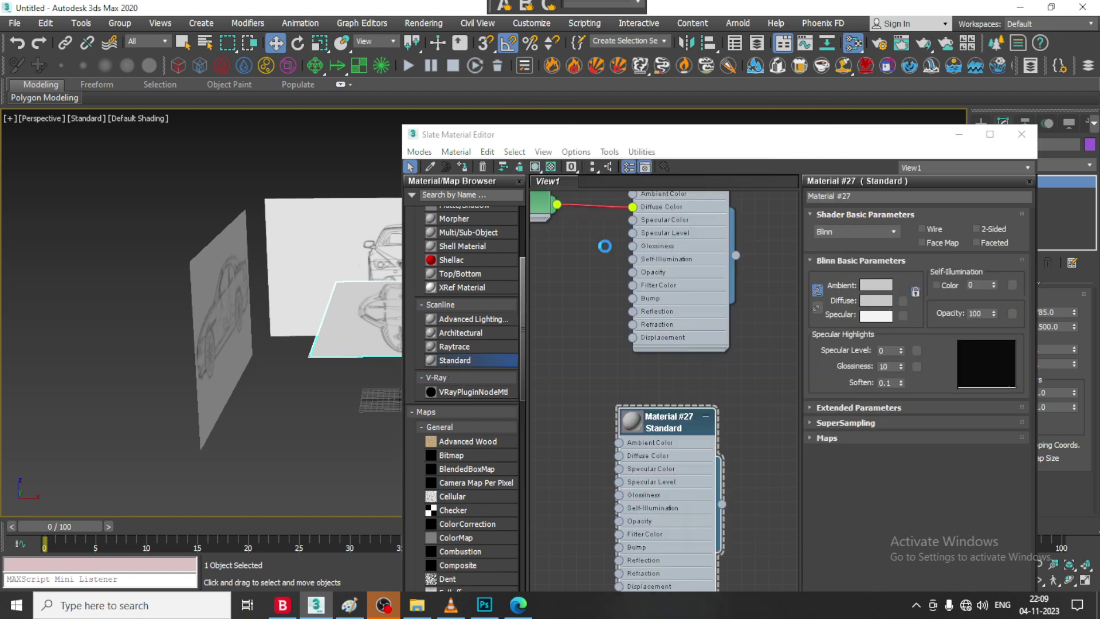
{"action": "double_click", "coordinate": [254, 143]}
{"action": "left_click", "coordinate": [462, 167]}
{"action": "left_click", "coordinate": [535, 167]}
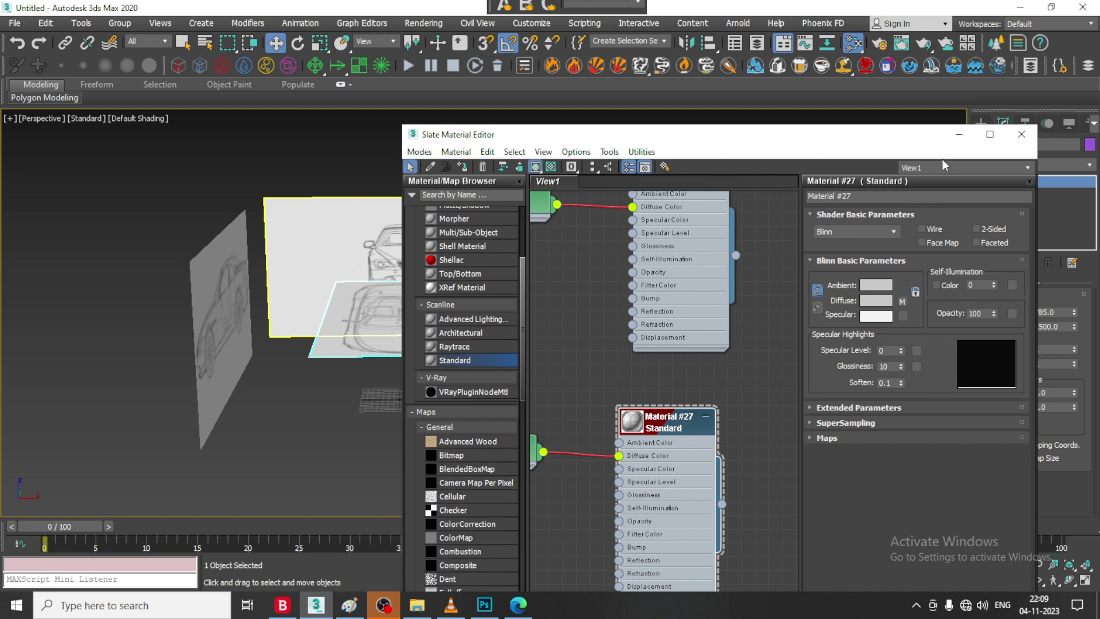
{"action": "left_click", "coordinate": [959, 134]}
- In the Front view, lower the flat reference plane about 152 units to the bottom edge of the front plane
{"action": "mouse_move", "coordinate": [516, 362]}
{"action": "middle_mouse_down", "text": "alt"}
{"action": "mouse_move", "coordinate": [463, 429]}
{"action": "mouse_move", "coordinate": [486, 369]}
{"action": "mouse_move", "coordinate": [530, 356]}
{"action": "middle_mouse_up", "text": "alt"}
{"action": "key", "text": "alt+w"}
{"action": "middle_click_drag", "start_coordinate": [635, 276], "coordinate": [581, 264]}
{"action": "key", "text": "alt+w"}
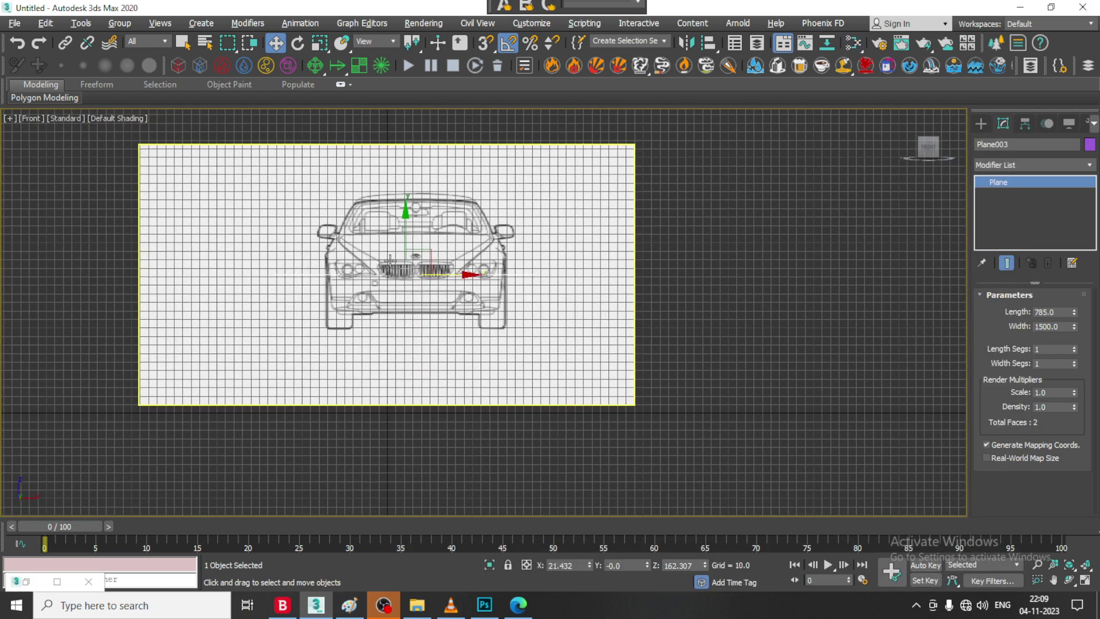
{"action": "left_click_drag", "start_coordinate": [410, 232], "coordinate": [438, 364]}
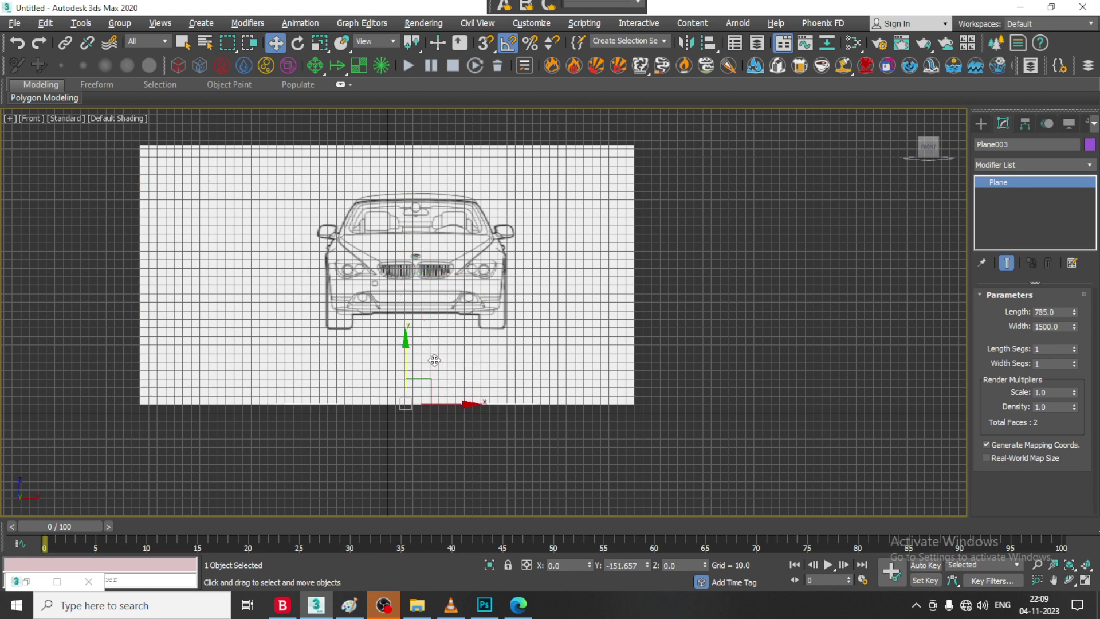
- Shift the flat reference plane about 8 units along X in the maximized Perspective view to line it up with the front blueprint
{"action": "key", "text": "alt+w"}
{"action": "middle_click_drag", "start_coordinate": [733, 384], "coordinate": [750, 388]}
{"action": "key", "text": "alt+w"}
{"action": "middle_click_drag", "start_coordinate": [470, 275], "coordinate": [444, 317], "text": "alt"}
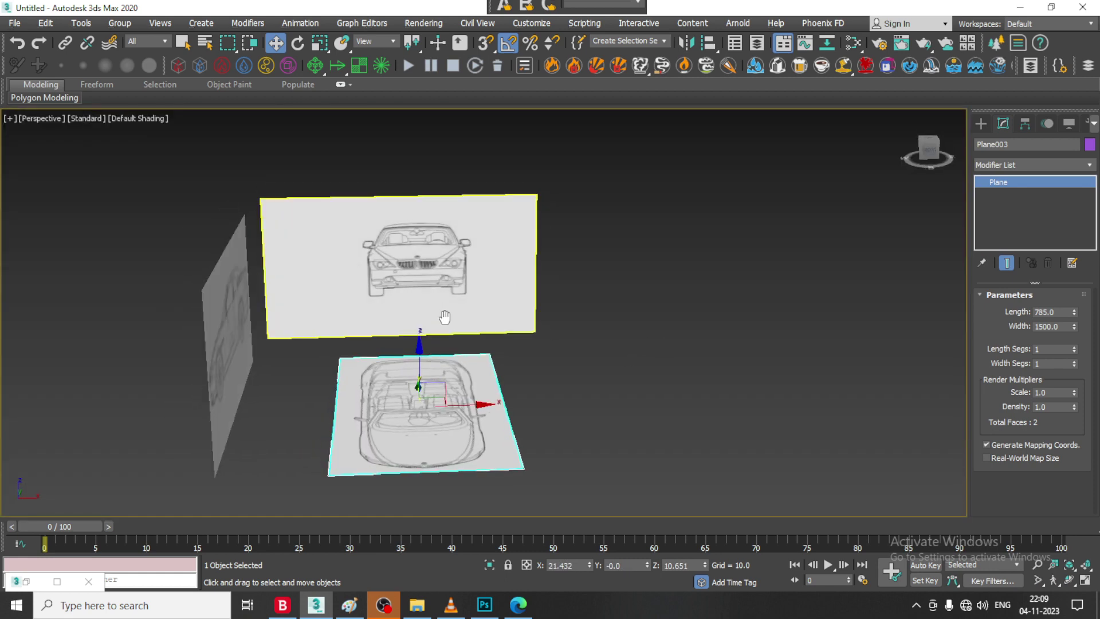
{"action": "left_click_drag", "start_coordinate": [465, 407], "coordinate": [471, 409]}
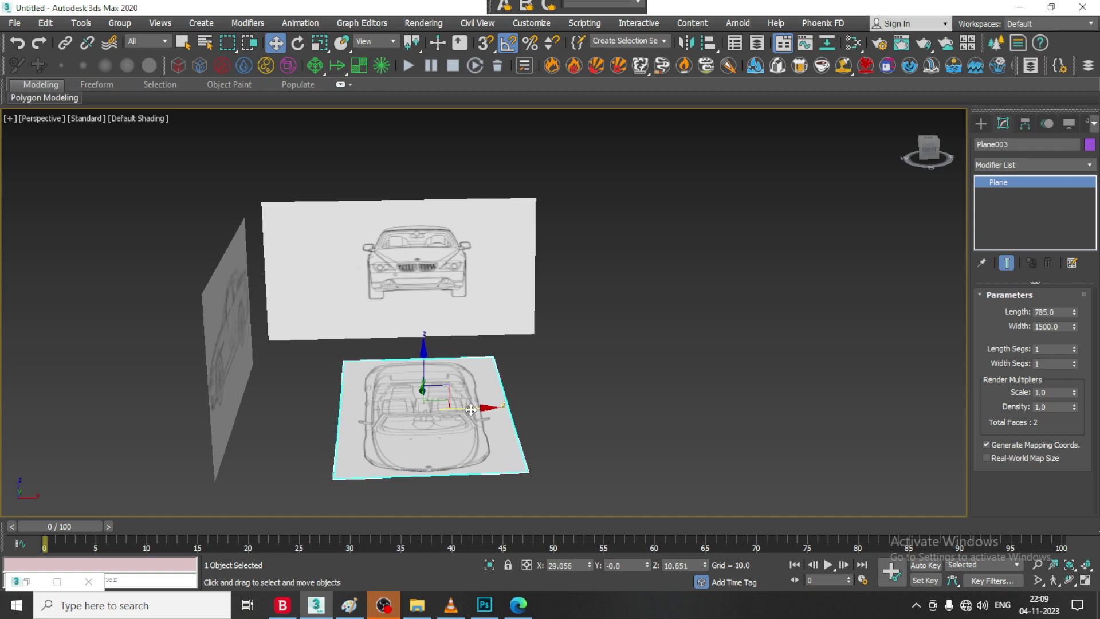
- Save the scene as car_1 in the November 2023 folder on Local Disk (D:)
{"action": "left_click", "coordinate": [15, 23]}
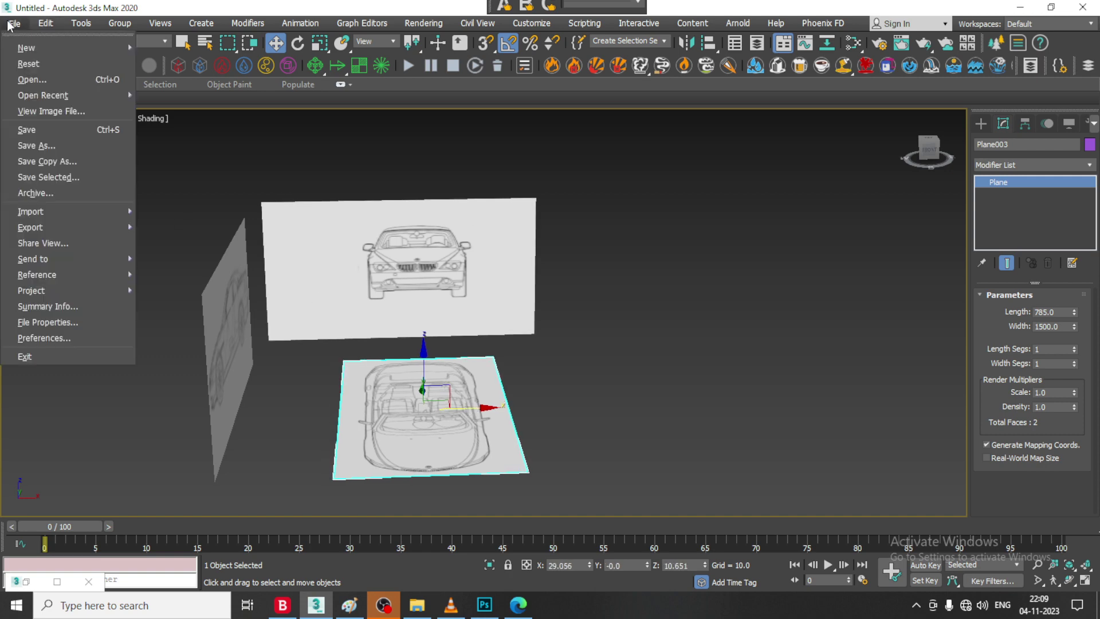
{"action": "left_click", "coordinate": [54, 144]}
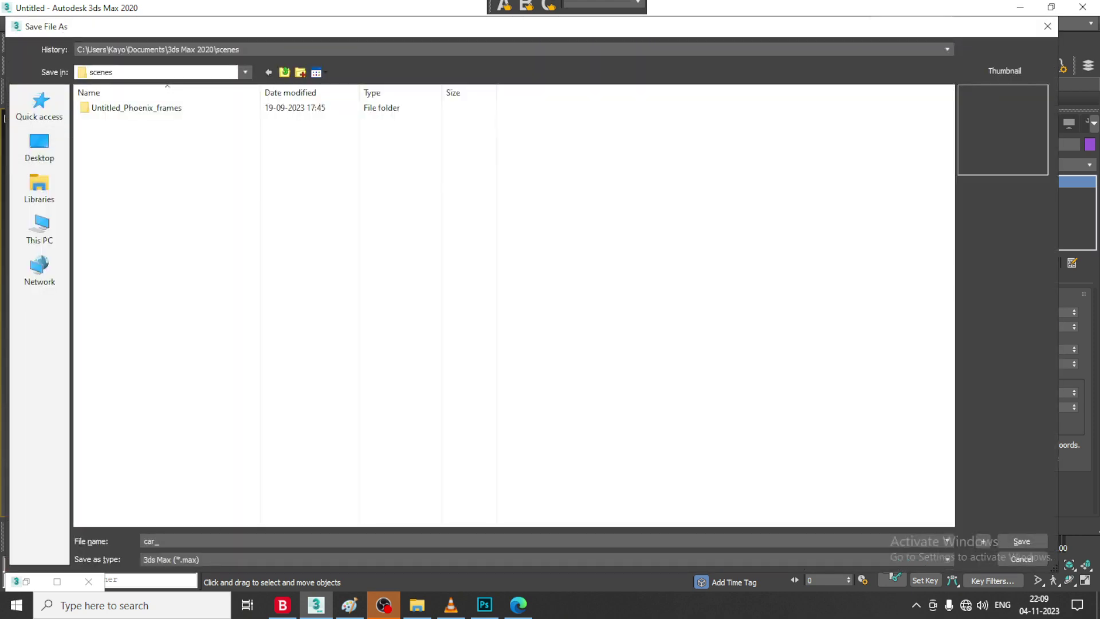
{"action": "key", "text": "BackSpace"}
{"action": "left_click", "coordinate": [39, 229]}
{"action": "double_click", "coordinate": [337, 210]}
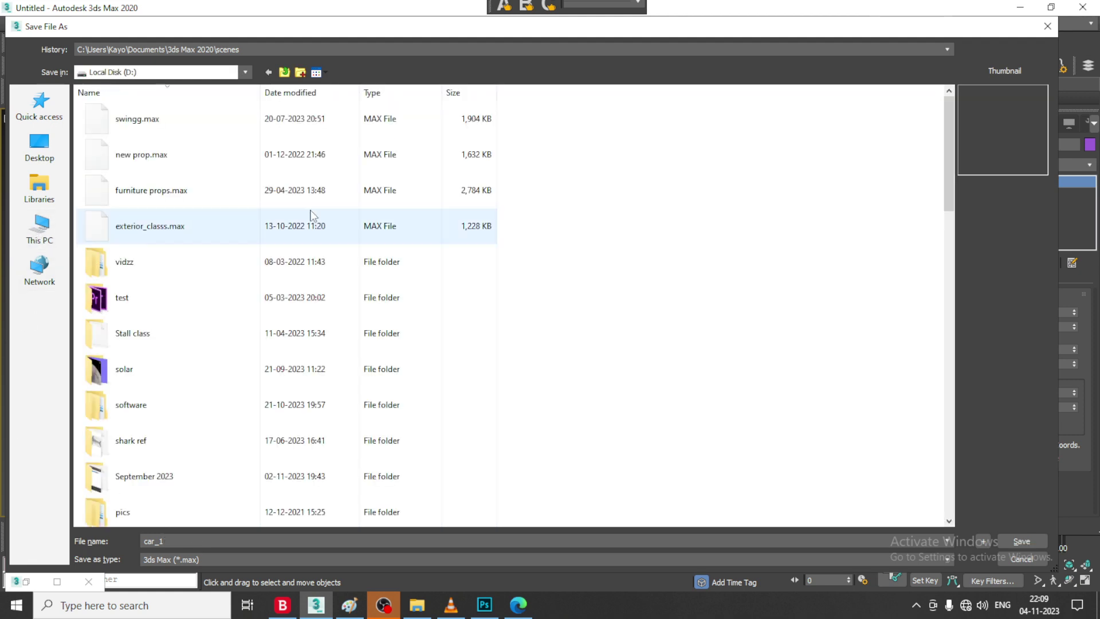
{"action": "left_click", "coordinate": [154, 343]}
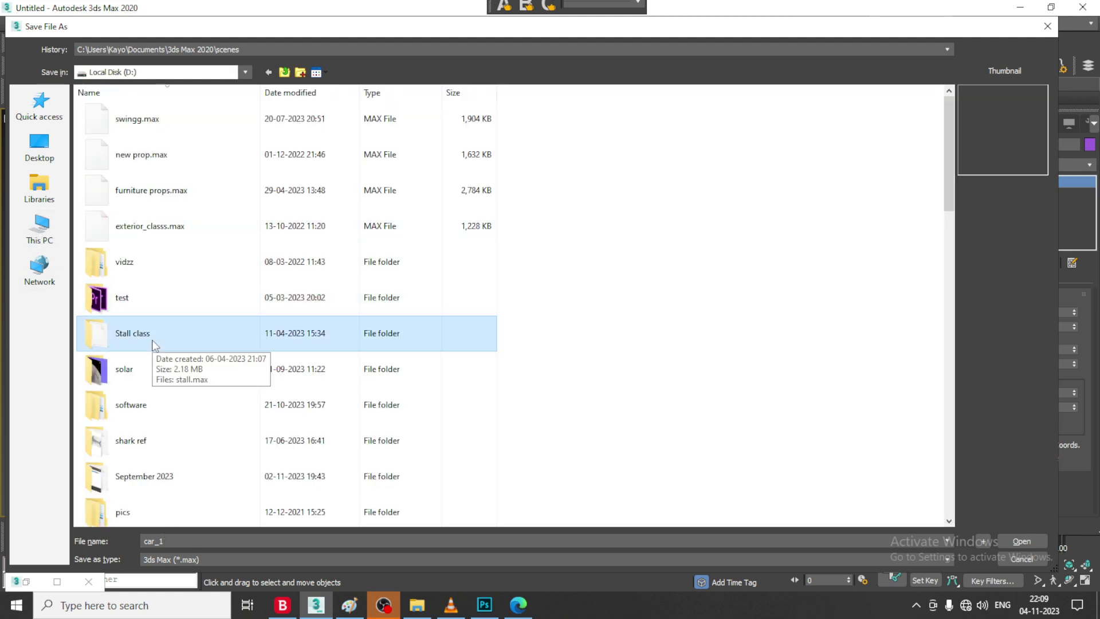
{"action": "key", "text": "n"}
{"action": "double_click", "coordinate": [197, 117]}
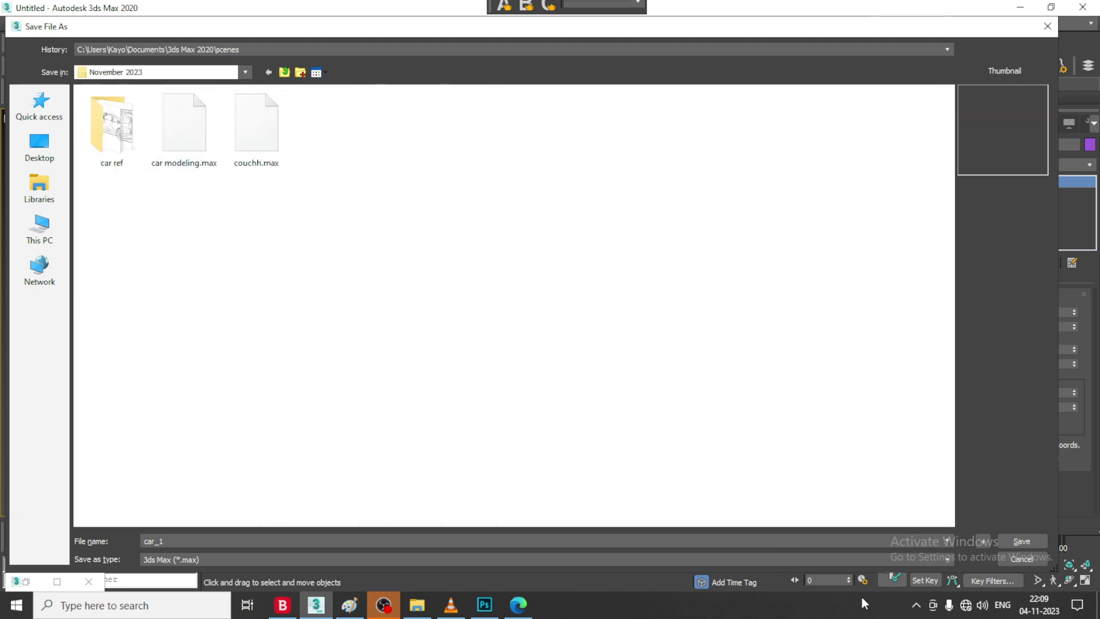
{"action": "left_click", "coordinate": [1022, 542]}
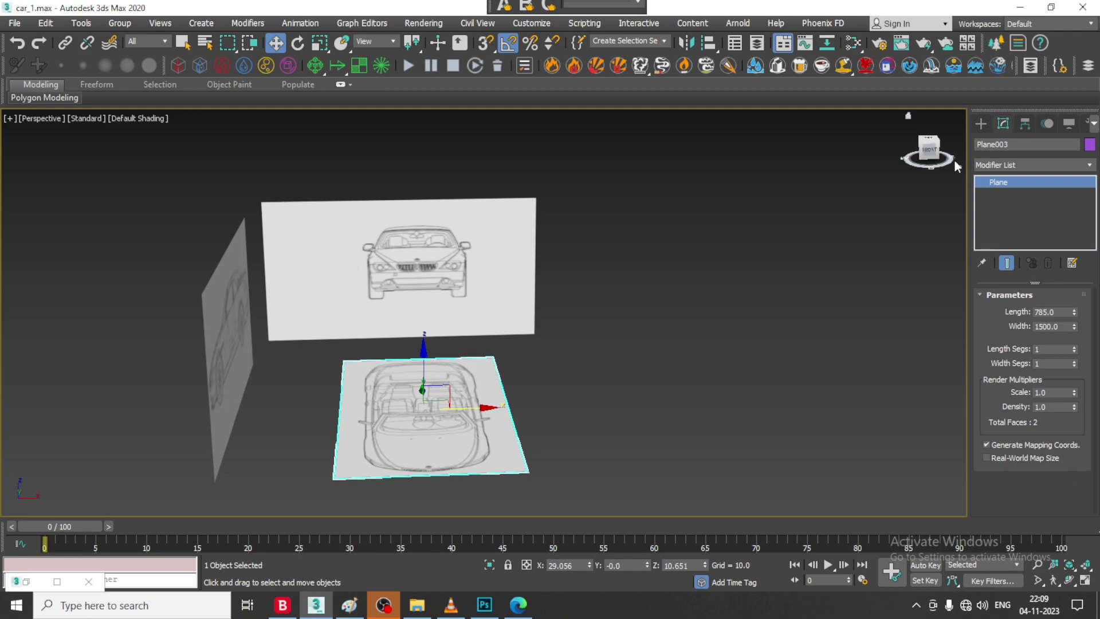
- Create a plane about 11 by 37 over the front wheel arch of the side blueprint in the maximized Right view
{"action": "left_click", "coordinate": [980, 122]}
{"action": "left_click", "coordinate": [1046, 263]}
{"action": "key", "text": "alt+w"}
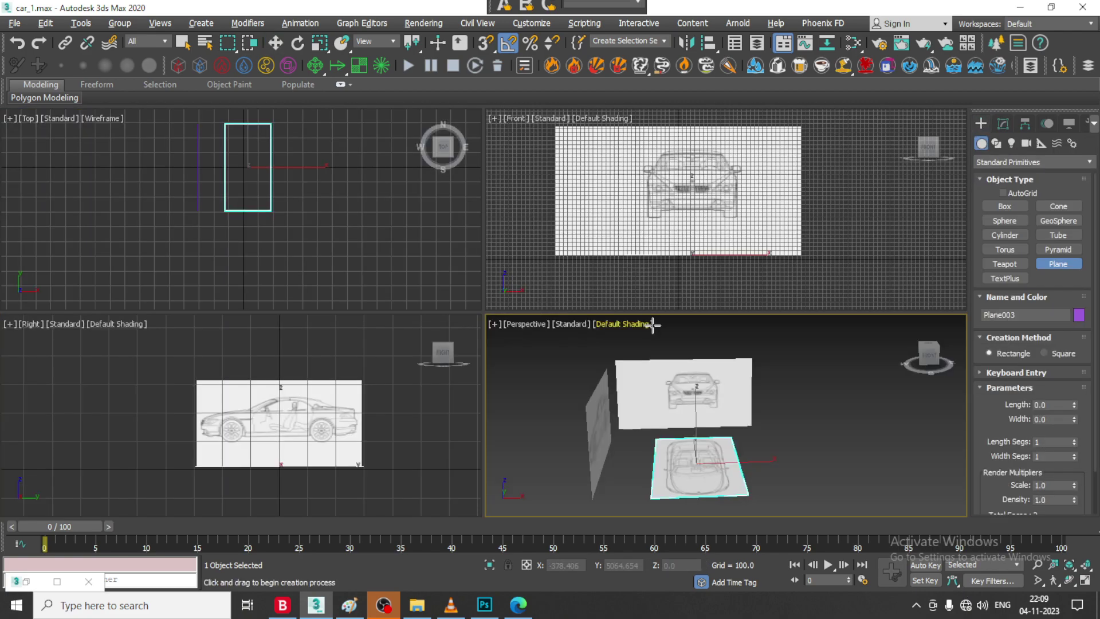
{"action": "middle_click_drag", "start_coordinate": [376, 342], "coordinate": [334, 342]}
{"action": "key", "text": "alt+w"}
{"action": "scroll", "coordinate": [310, 346], "scroll_direction": "up", "scroll_amount": 3}
{"action": "middle_click_drag", "start_coordinate": [450, 301], "coordinate": [385, 319]}
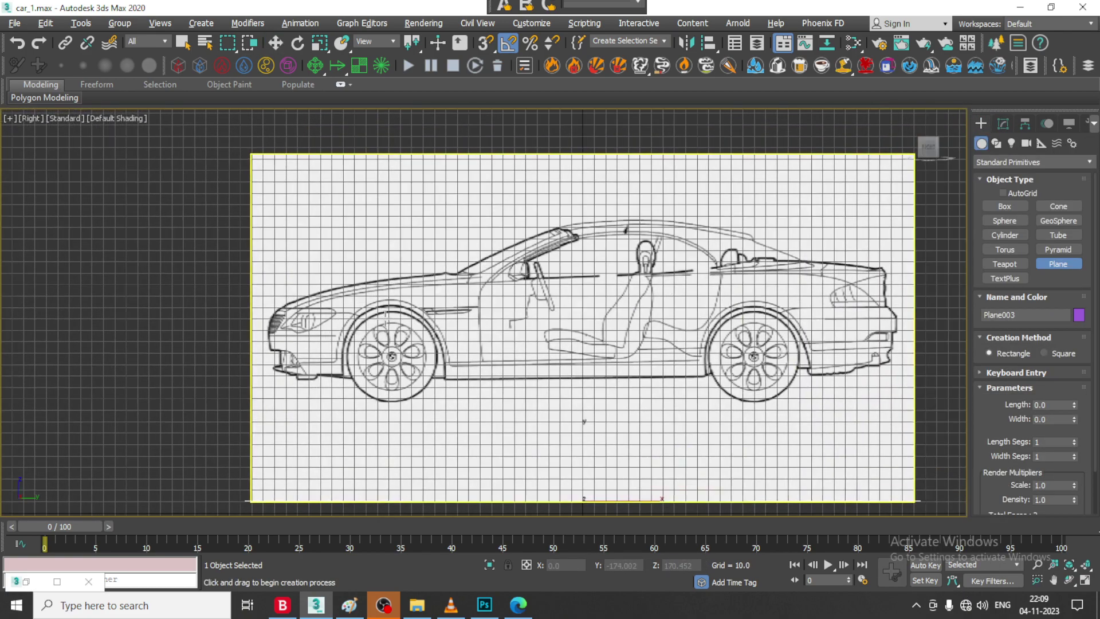
{"action": "scroll", "coordinate": [386, 314], "scroll_direction": "up", "scroll_amount": 5}
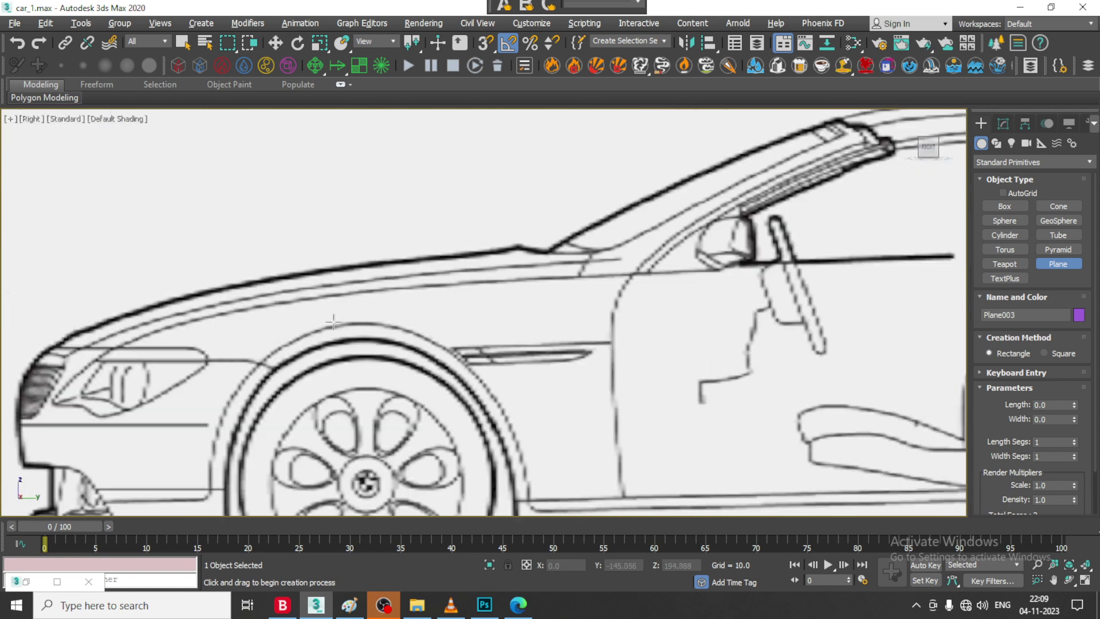
{"action": "left_click_drag", "start_coordinate": [307, 299], "coordinate": [427, 337]}
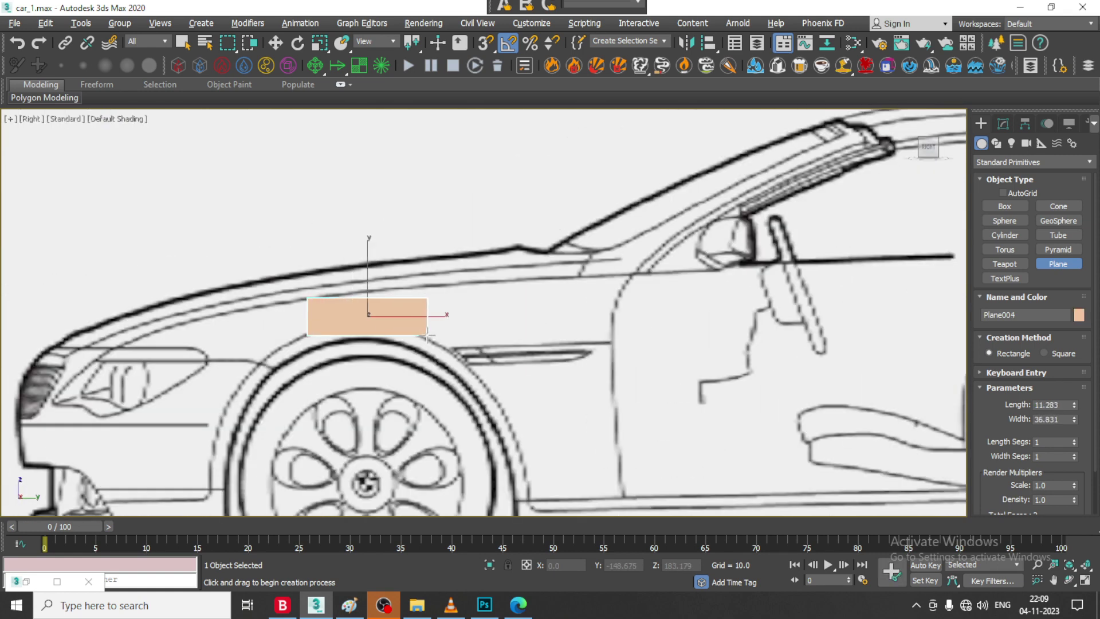
{"action": "scroll", "coordinate": [428, 339], "scroll_direction": "down", "scroll_amount": 3}
- In the Top view, move the new small plane about 131 along X to the outer side of the car body
{"action": "key", "text": "w"}
{"action": "key", "text": "alt+w"}
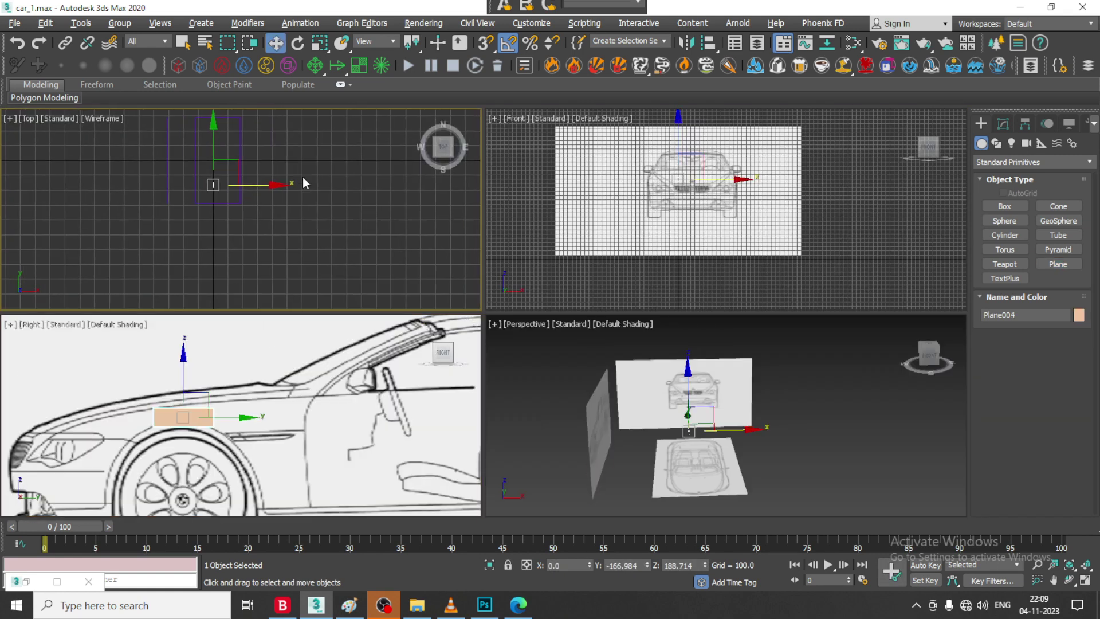
{"action": "key", "text": "alt+w"}
{"action": "scroll", "coordinate": [467, 291], "scroll_direction": "up", "scroll_amount": 5}
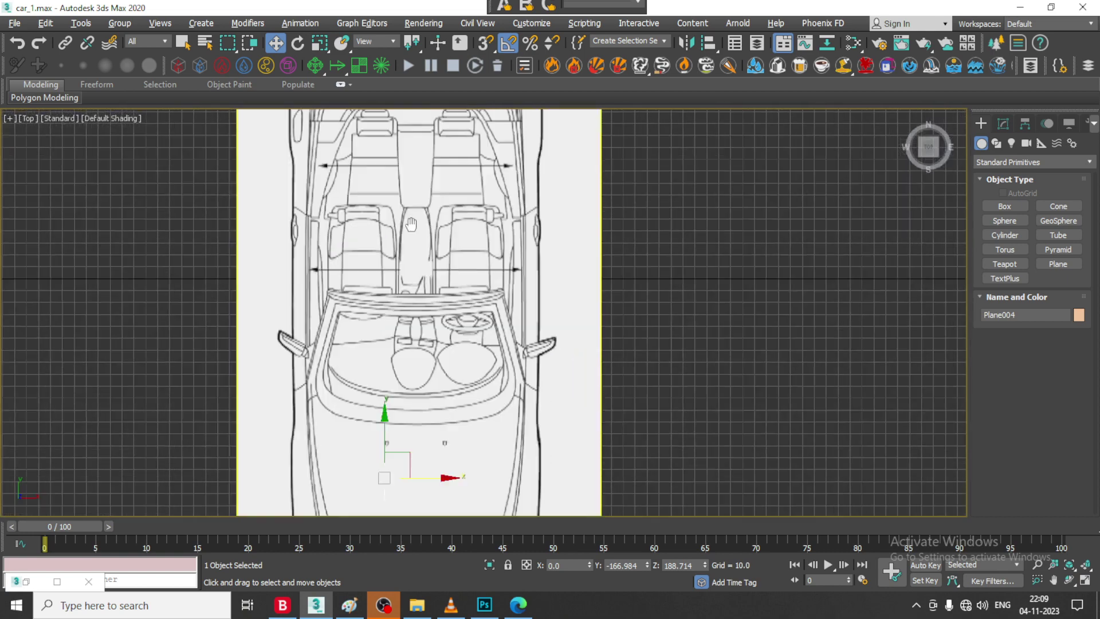
{"action": "scroll", "coordinate": [467, 291], "scroll_direction": "down", "scroll_amount": 2}
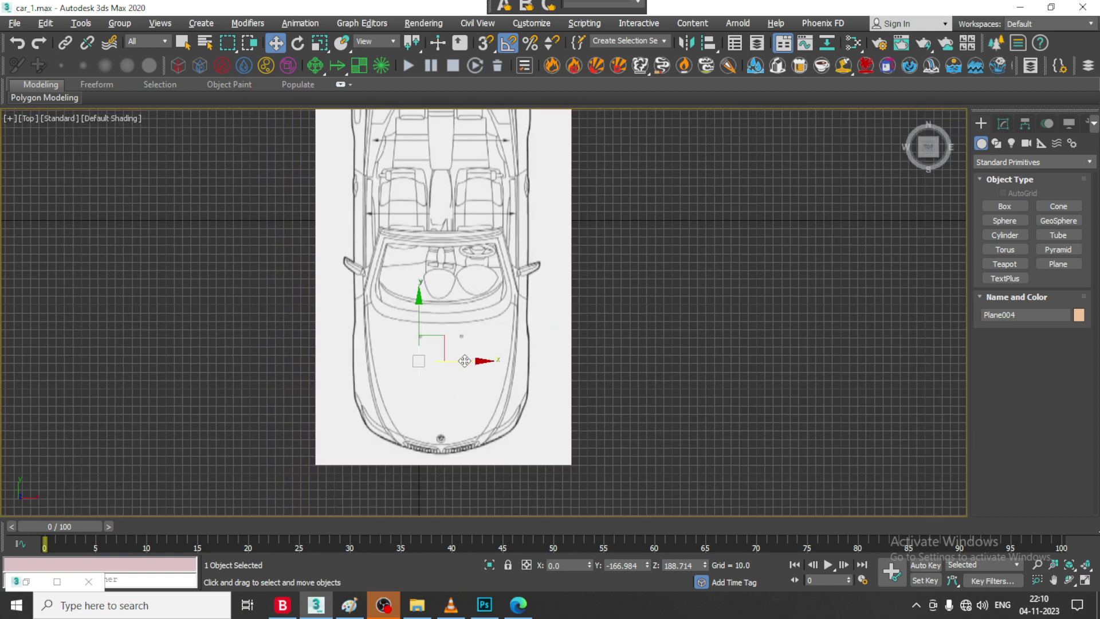
{"action": "left_click_drag", "start_coordinate": [465, 362], "coordinate": [572, 373]}
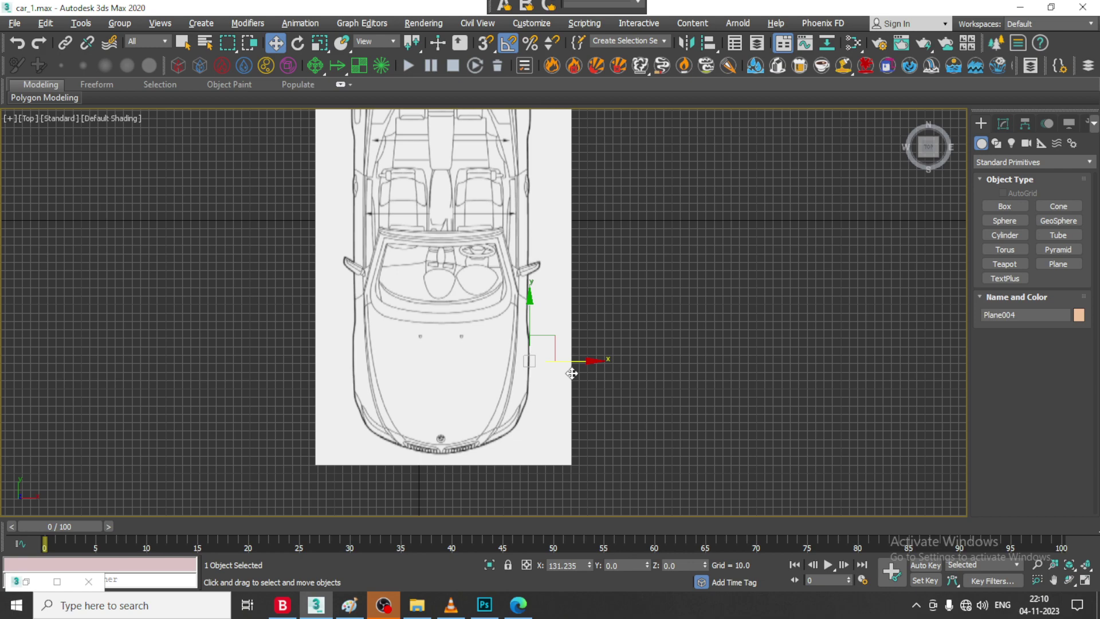
- In the Front view, shift the front reference plane about 5 units along negative X to align the car's side with the small plane
{"action": "key", "text": "alt+w"}
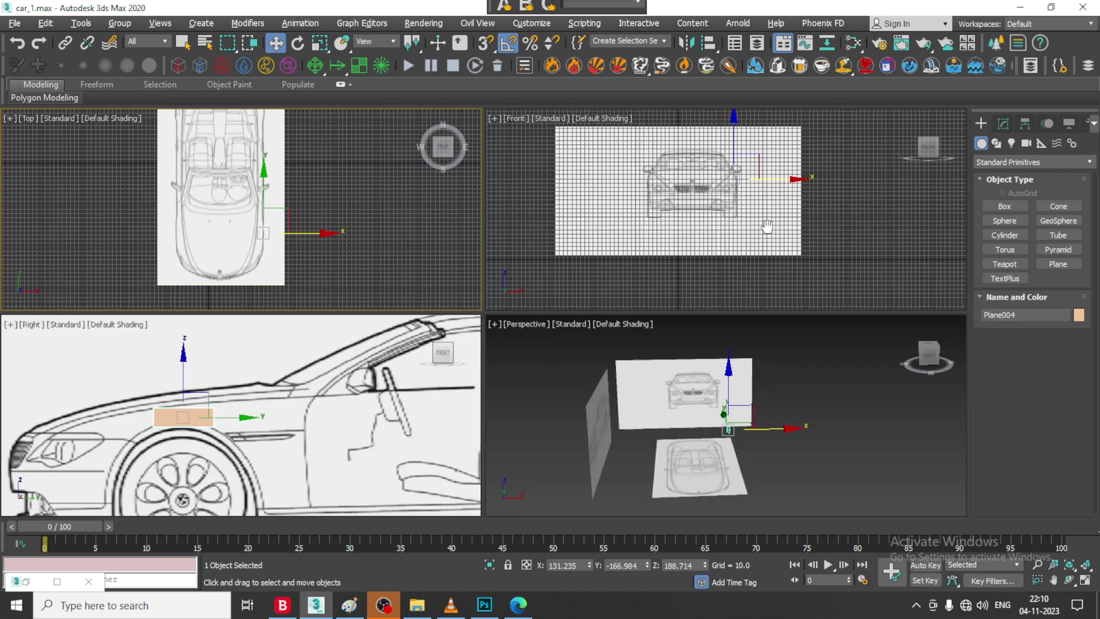
{"action": "key", "text": "alt+w"}
{"action": "scroll", "coordinate": [483, 210], "scroll_direction": "up", "scroll_amount": 3}
{"action": "middle_click_drag", "start_coordinate": [290, 291], "coordinate": [319, 291]}
{"action": "scroll", "coordinate": [301, 265], "scroll_direction": "up", "scroll_amount": 2}
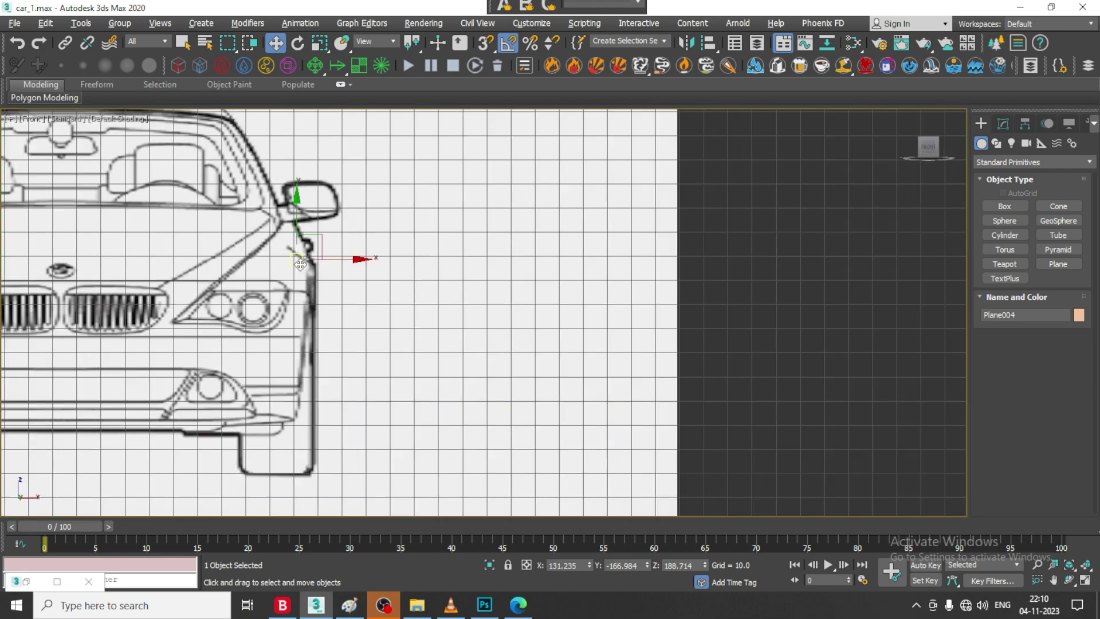
{"action": "left_click", "coordinate": [331, 262]}
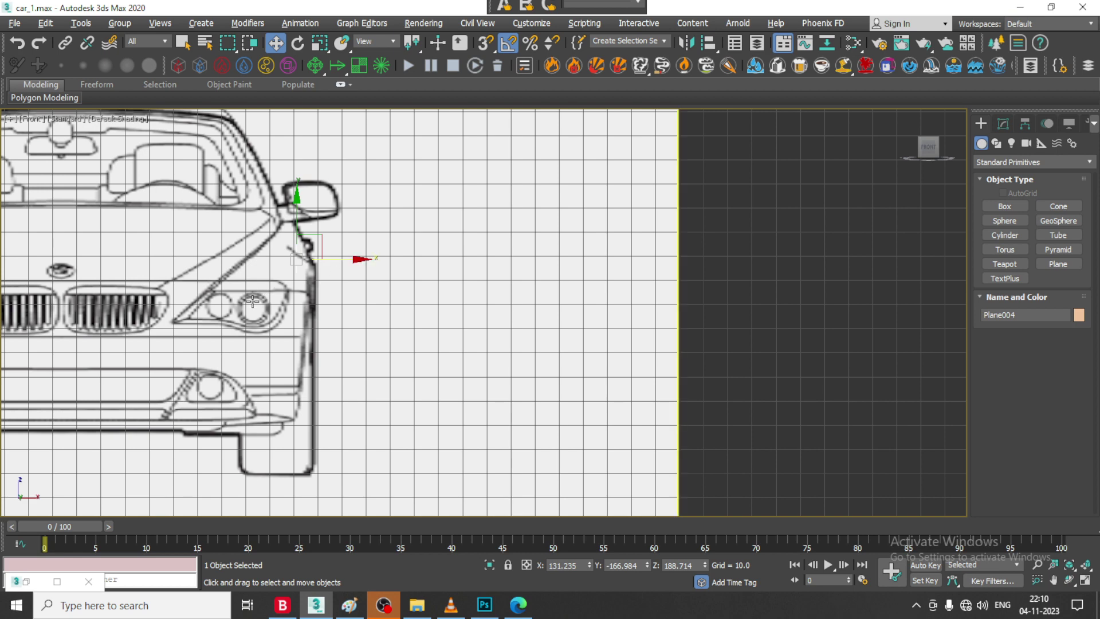
{"action": "middle_click_drag", "start_coordinate": [216, 307], "coordinate": [246, 310]}
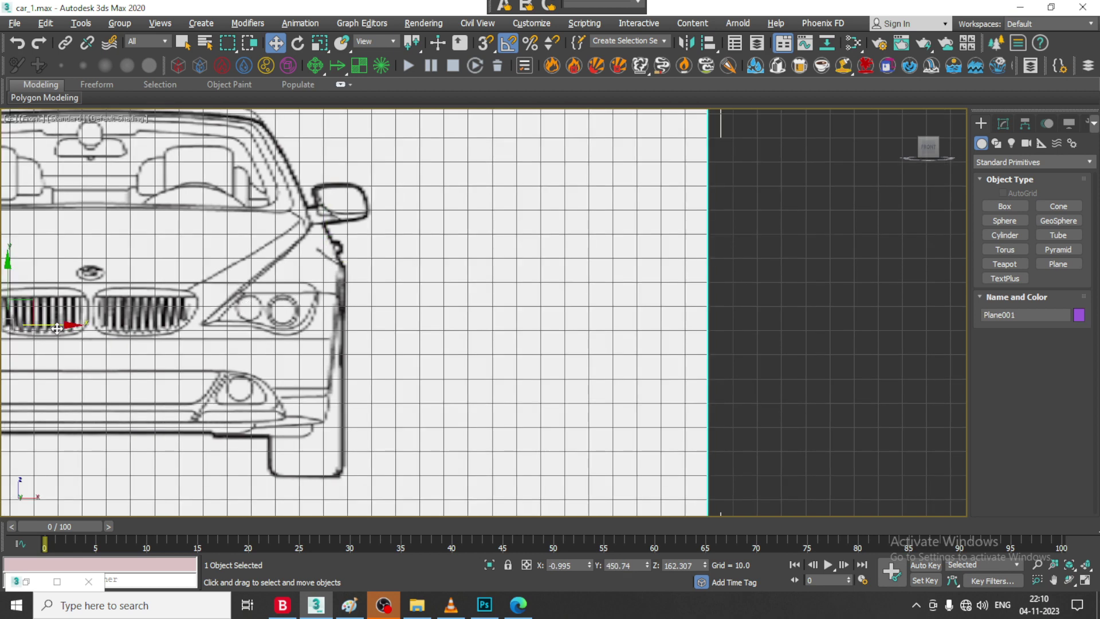
{"action": "left_click_drag", "start_coordinate": [57, 328], "coordinate": [45, 326]}
- Select the small plane over the wheel arch in the Right view and convert it to an Editable Poly
{"action": "key", "text": "alt+w"}
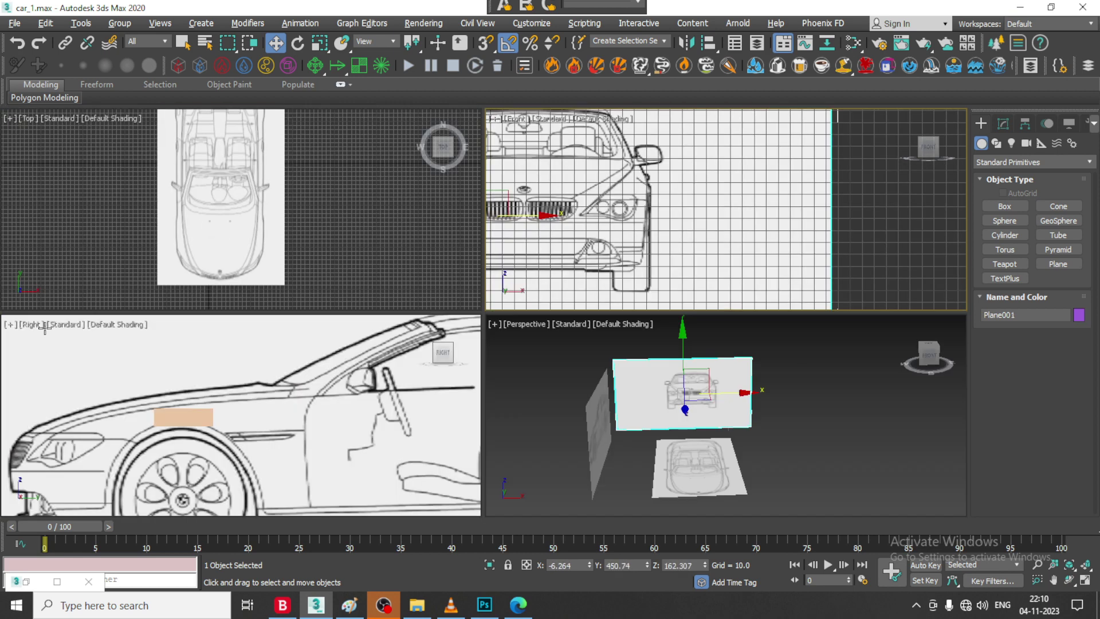
{"action": "left_click", "coordinate": [193, 421]}
{"action": "middle_click_drag", "start_coordinate": [194, 422], "coordinate": [202, 428]}
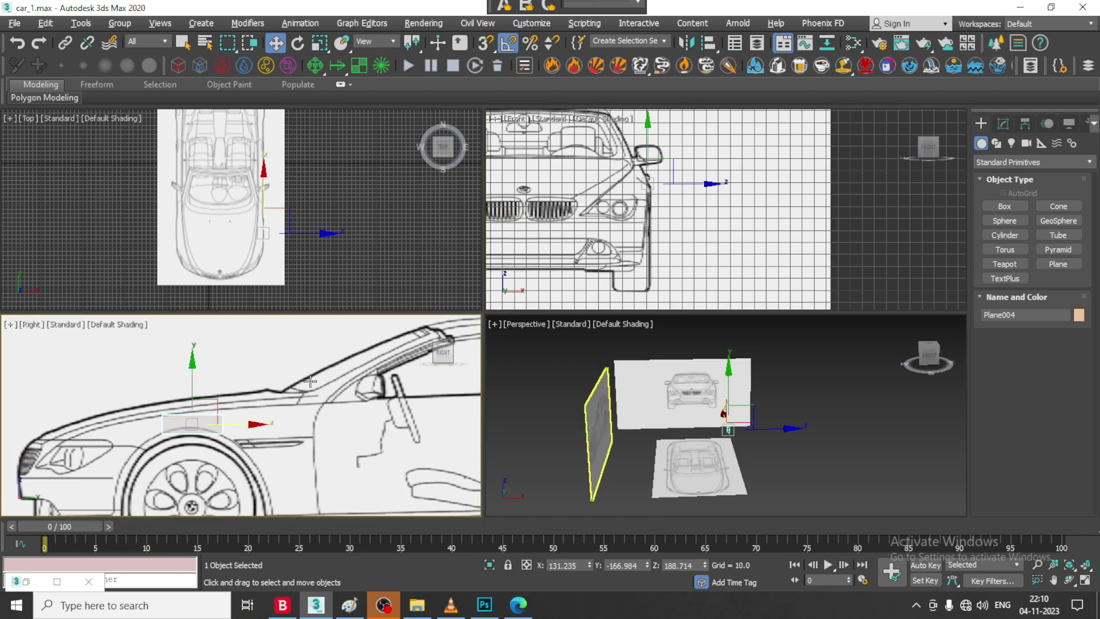
{"action": "key", "text": "alt+w"}
{"action": "scroll", "coordinate": [427, 320], "scroll_direction": "up", "scroll_amount": 2}
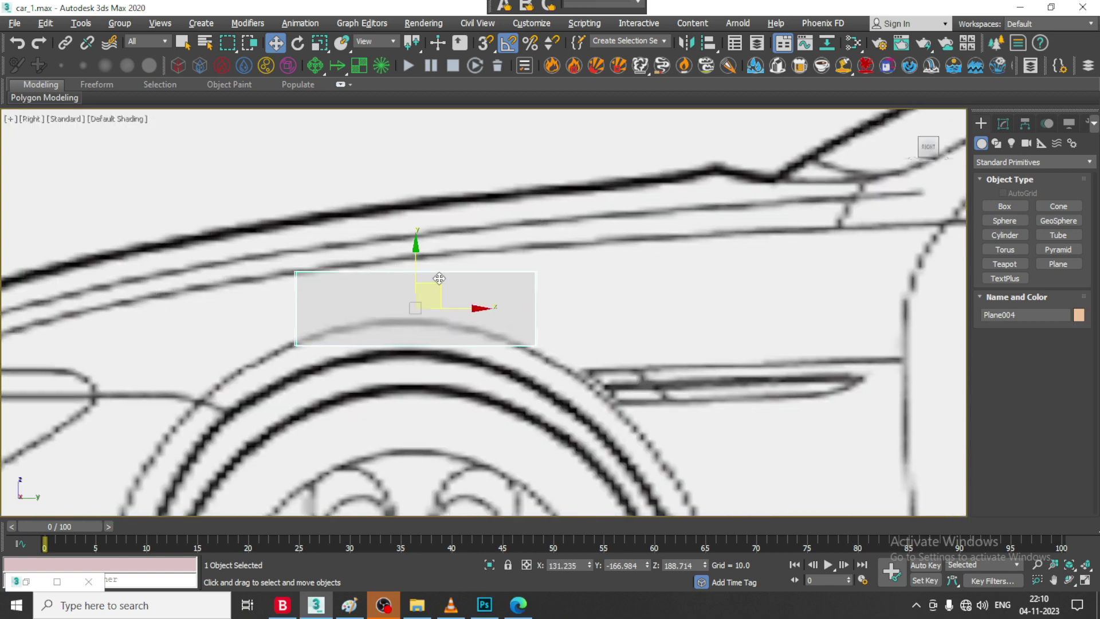
{"action": "right_click", "coordinate": [485, 284]}
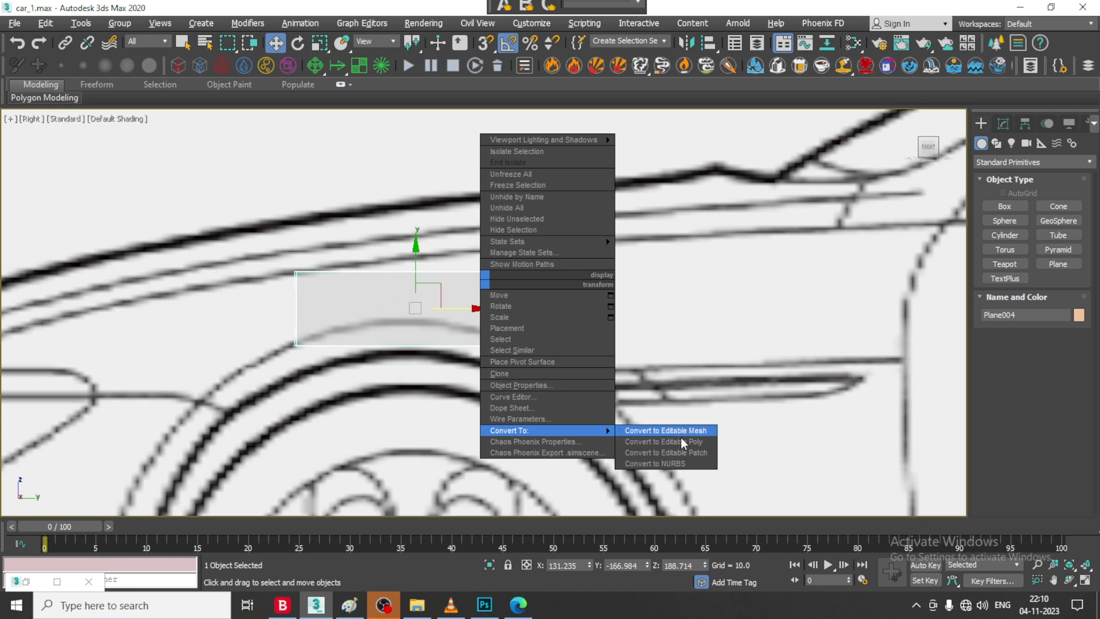
{"action": "left_click", "coordinate": [687, 443]}
- Move the panel's two rear vertices onto the upper fender line and the wheel arch line, with edged faces displayed
{"action": "key", "text": "1"}
{"action": "left_click", "coordinate": [535, 272]}
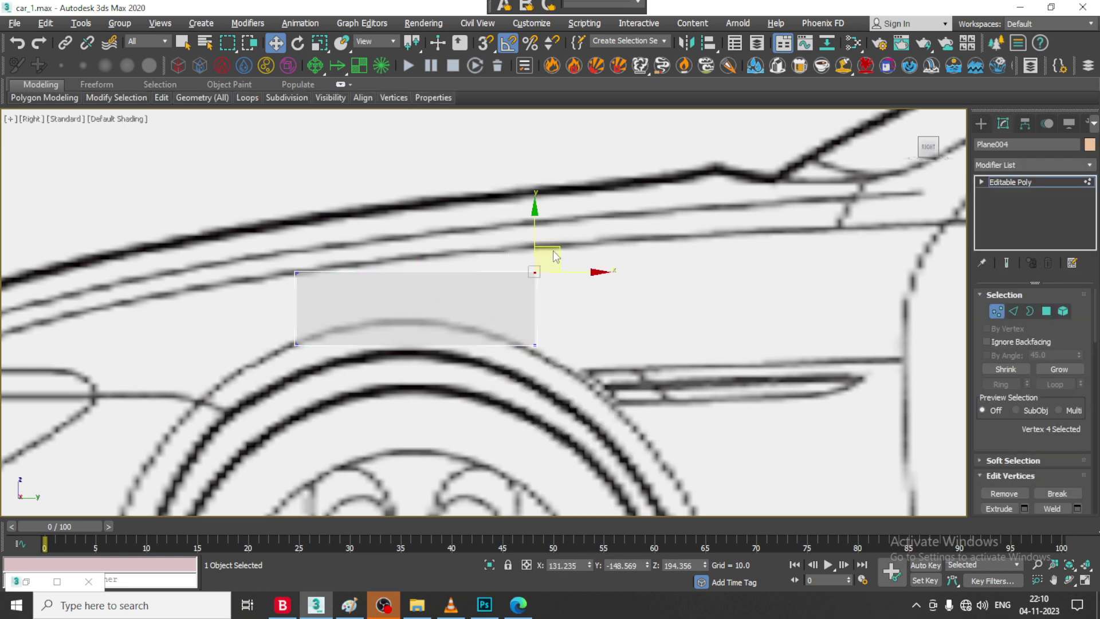
{"action": "left_click_drag", "start_coordinate": [556, 257], "coordinate": [548, 215]}
{"action": "key", "text": "F4"}
{"action": "middle_click_drag", "start_coordinate": [543, 310], "coordinate": [523, 283]}
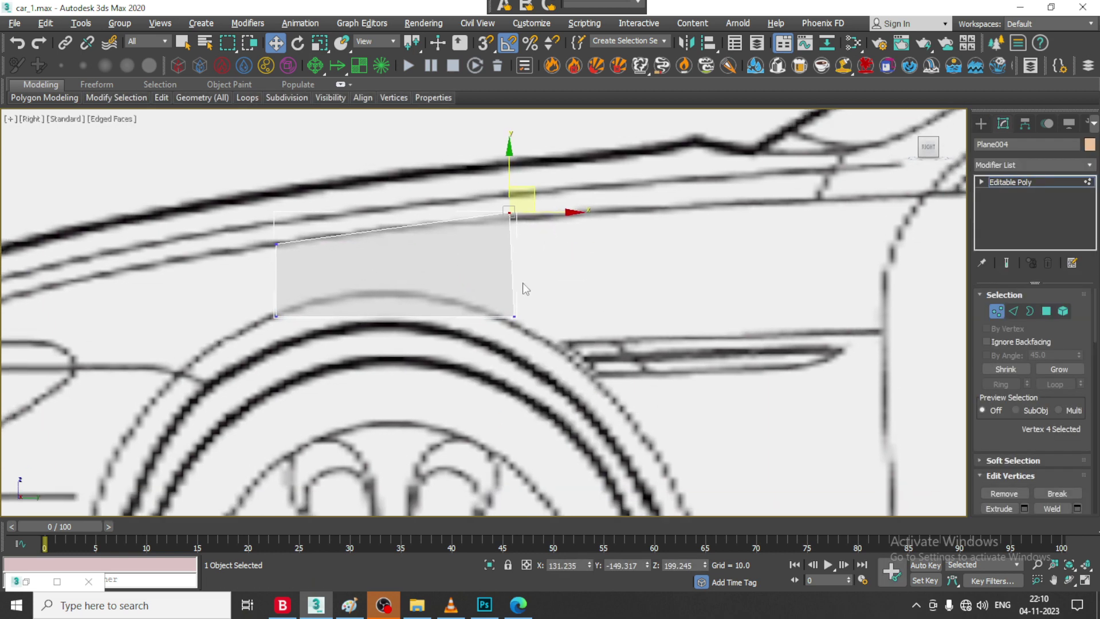
{"action": "left_click", "coordinate": [514, 316]}
{"action": "left_click_drag", "start_coordinate": [536, 298], "coordinate": [523, 294]}
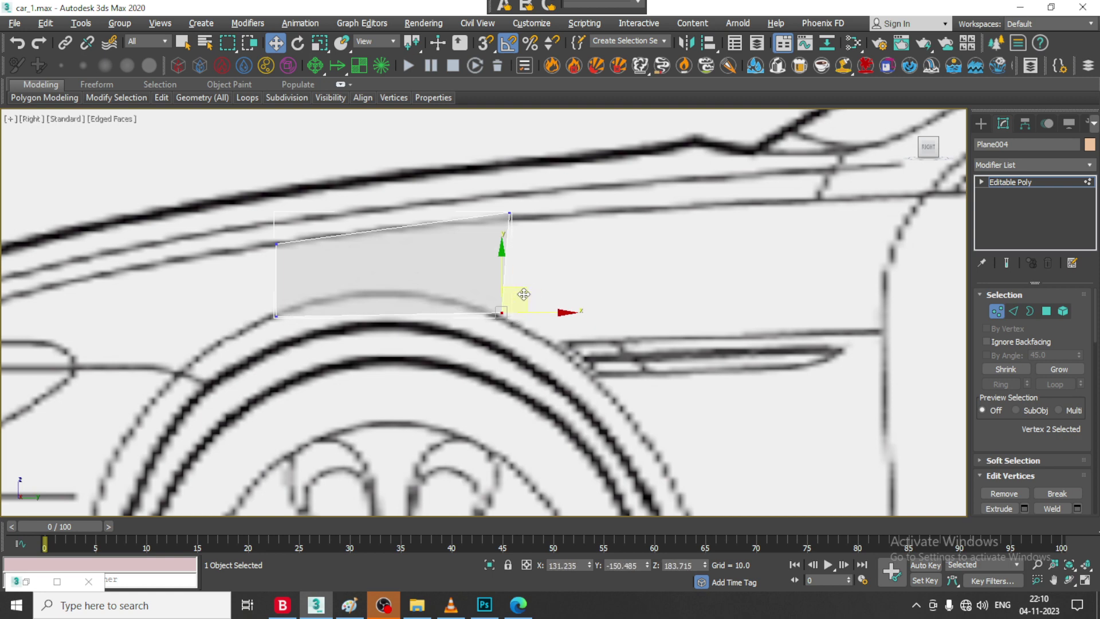
{"action": "key", "text": "2"}
{"action": "left_click", "coordinate": [503, 256]}
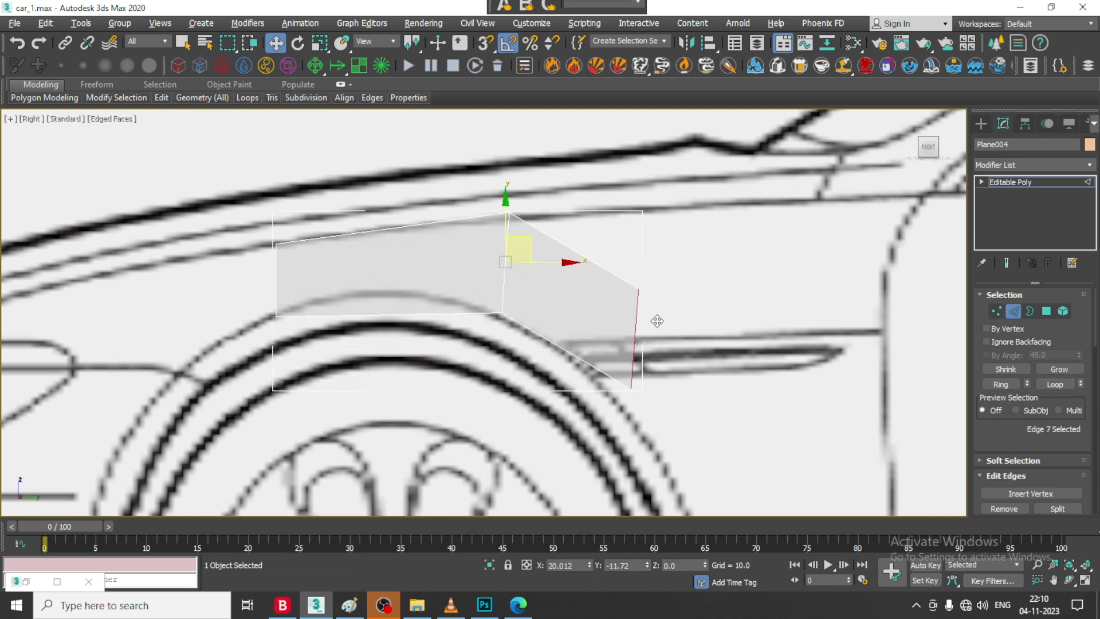
{"action": "key", "text": "4"}
{"action": "key", "text": "e"}
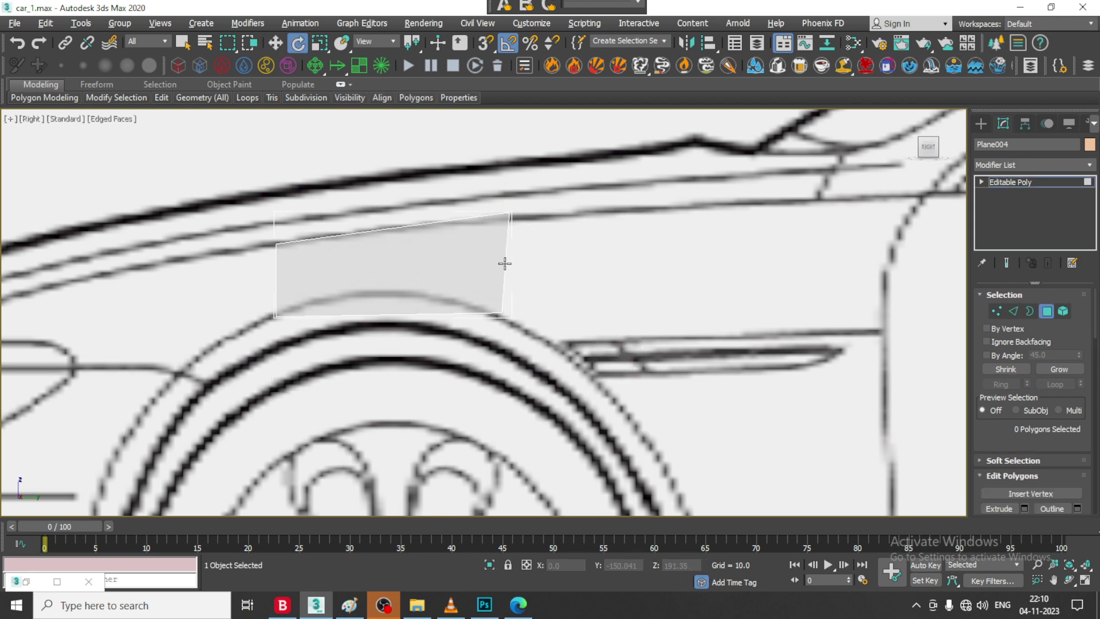
{"action": "key", "text": "ctrl+z"}
{"action": "left_click", "coordinate": [512, 279]}
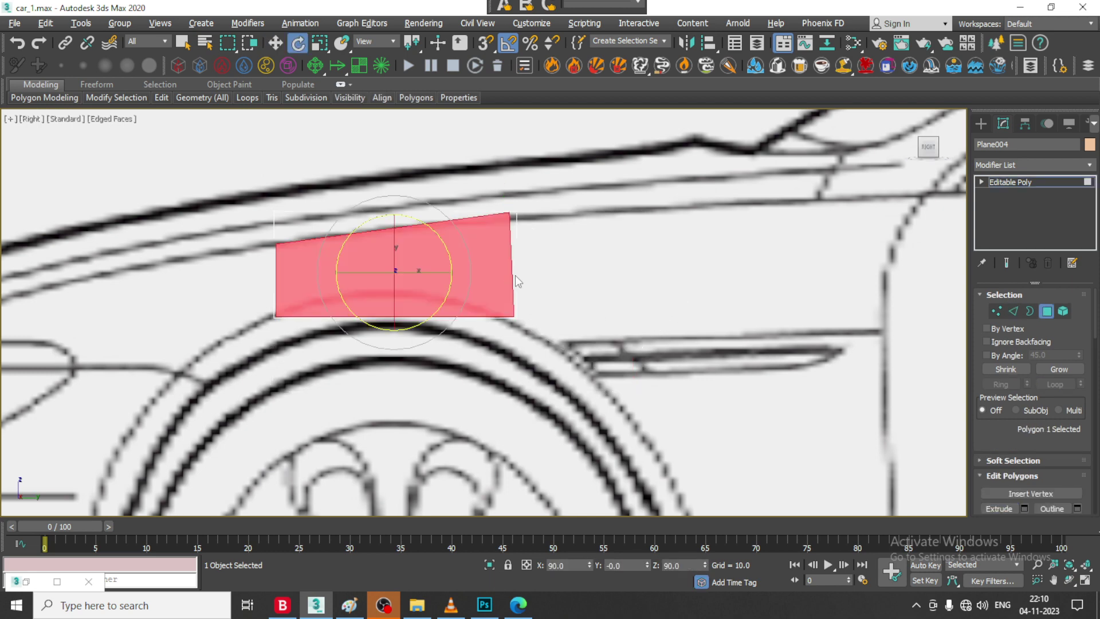
- Extrude the fender panel's rear edge rearward and down along the wheel arch as a new face
{"action": "key", "text": "2"}
{"action": "left_click", "coordinate": [513, 266]}
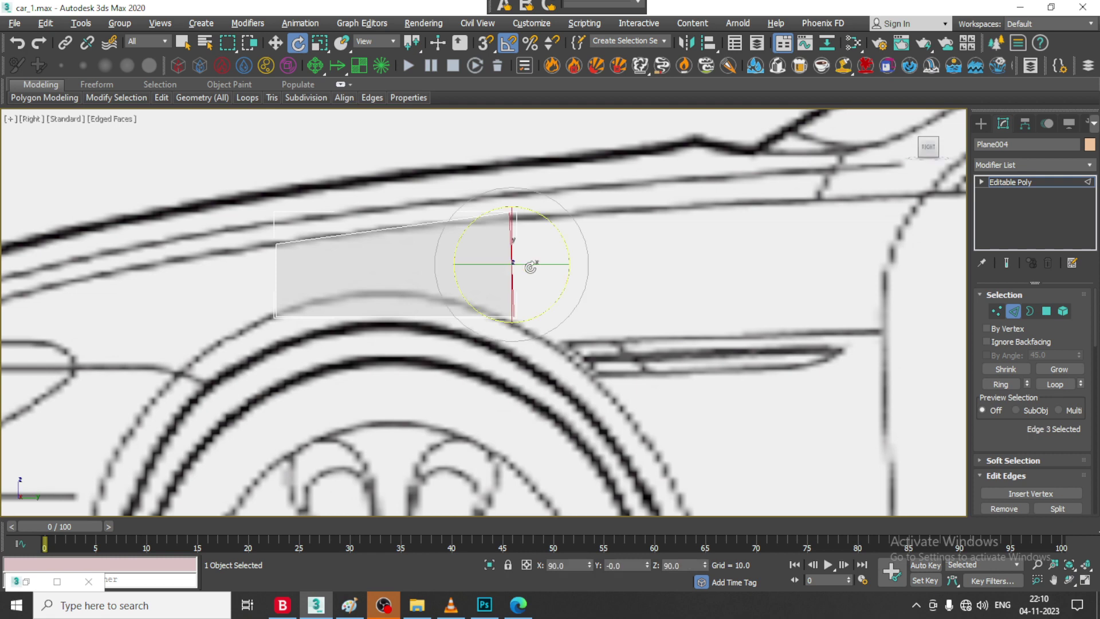
{"action": "key", "text": "w"}
{"action": "left_click_drag", "start_coordinate": [538, 254], "coordinate": [682, 334], "text": "shift"}
{"action": "key", "text": "e"}
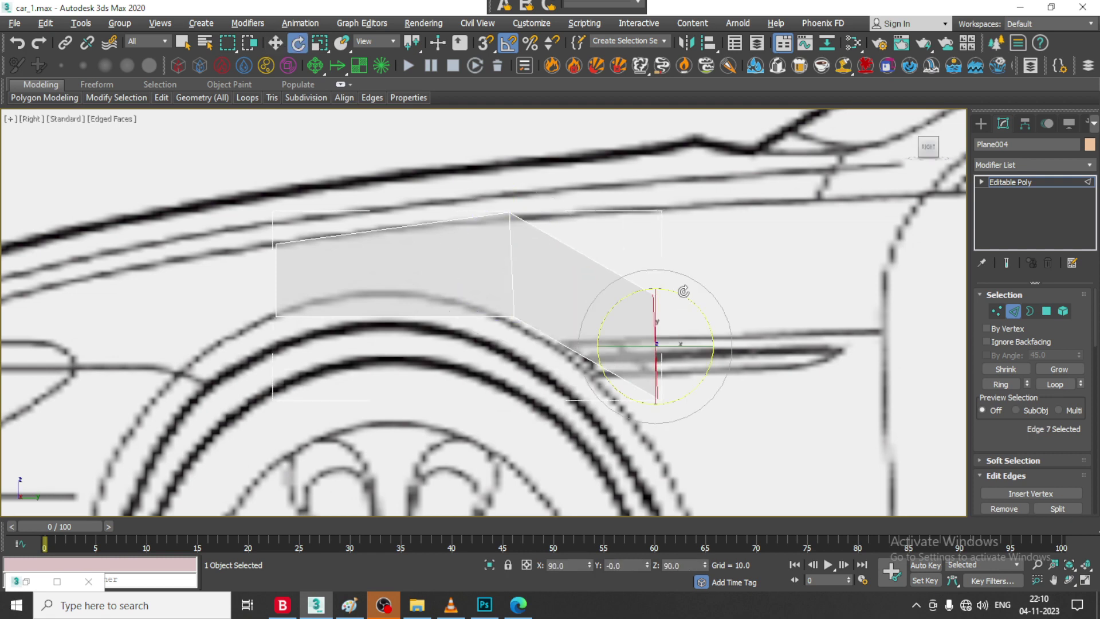
- Turn off angle snapping and tilt the new end edge so it stands across the wheel arch curve
{"action": "left_click", "coordinate": [486, 43]}
{"action": "left_click_drag", "start_coordinate": [680, 295], "coordinate": [706, 330]}
{"action": "key", "text": "ctrl+z"}
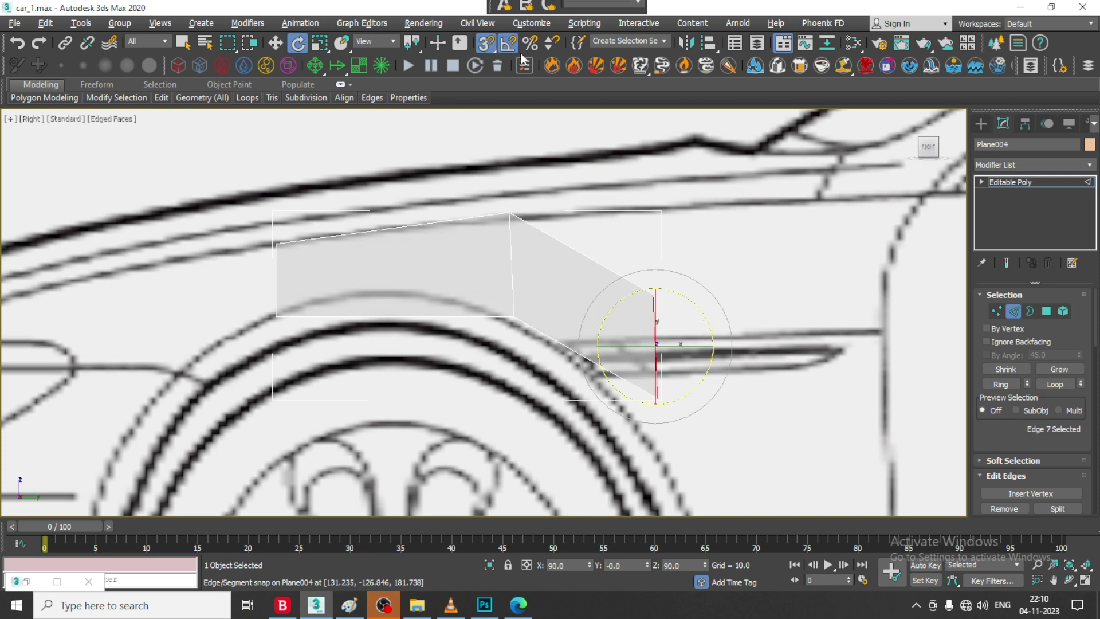
{"action": "left_click", "coordinate": [508, 43]}
{"action": "left_click", "coordinate": [488, 46]}
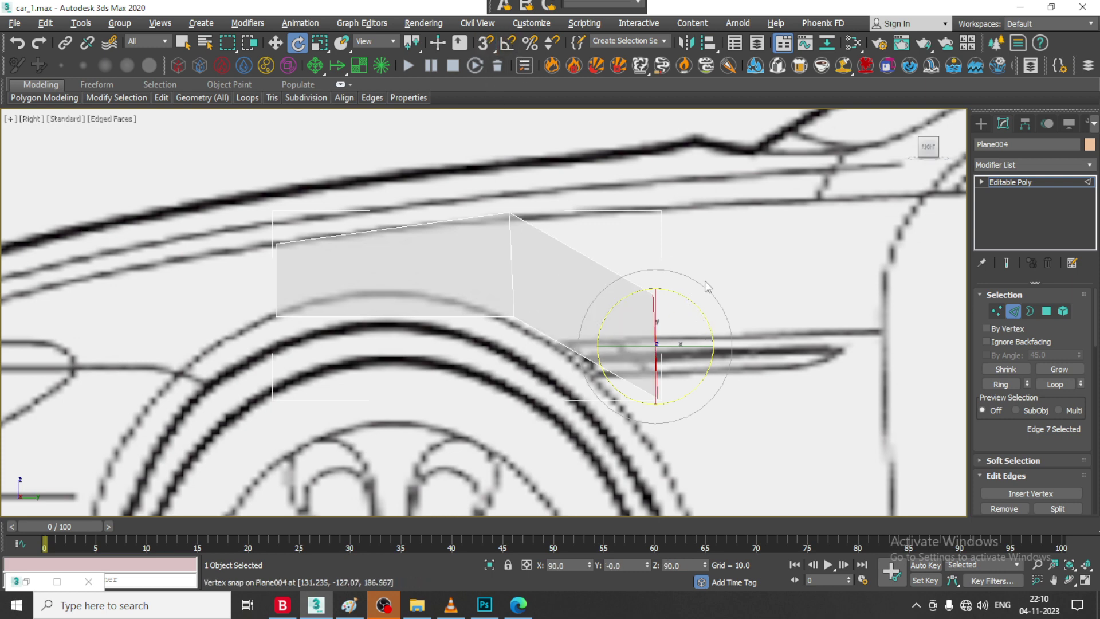
{"action": "key", "text": "w"}
{"action": "scroll", "coordinate": [515, 263], "scroll_direction": "down", "scroll_amount": 3}
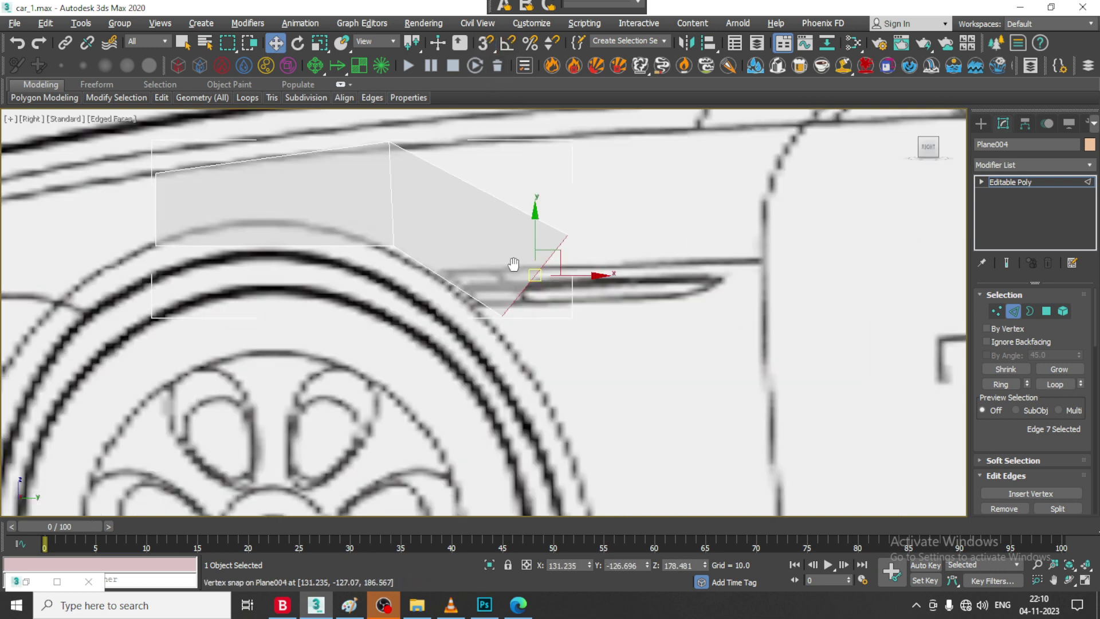
- Extrude the end edge further down the arch, rotate it about 32 degrees and align it with the arch line
{"action": "left_click_drag", "start_coordinate": [546, 261], "coordinate": [593, 353], "text": "shift"}
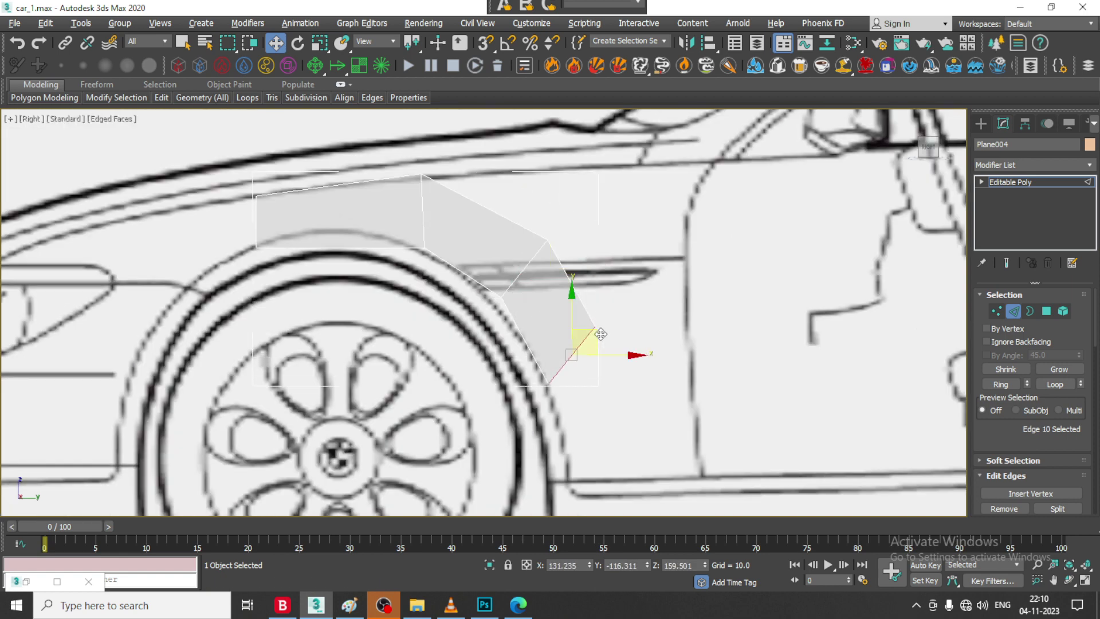
{"action": "key", "text": "e"}
{"action": "left_click_drag", "start_coordinate": [605, 308], "coordinate": [643, 322]}
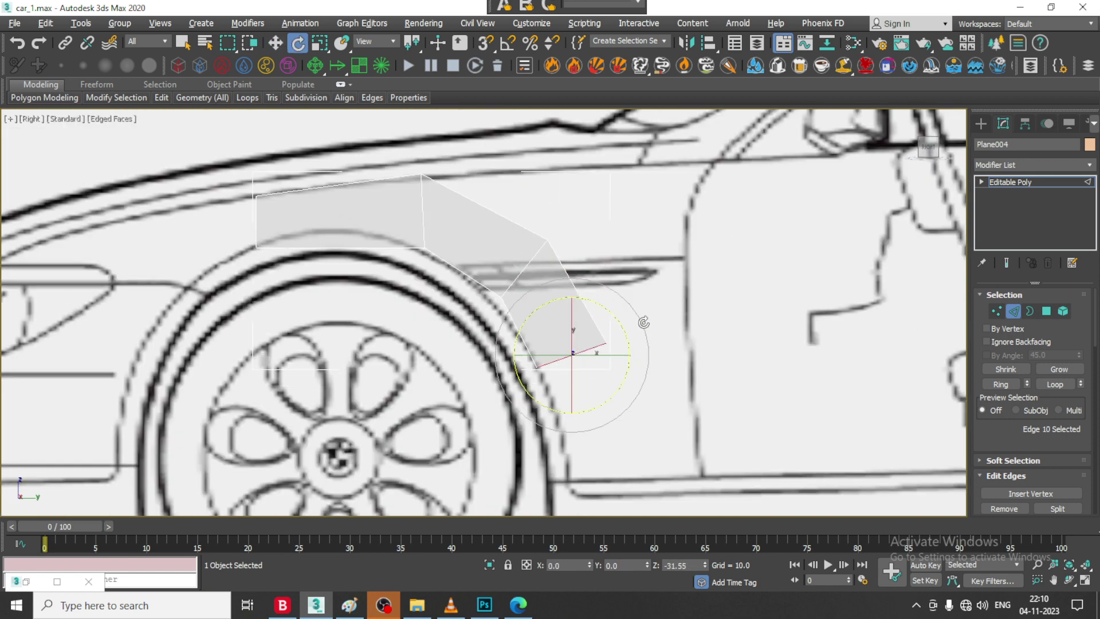
{"action": "key", "text": "w"}
{"action": "middle_click_drag", "start_coordinate": [633, 345], "coordinate": [482, 283]}
{"action": "left_click_drag", "start_coordinate": [442, 277], "coordinate": [452, 269]}
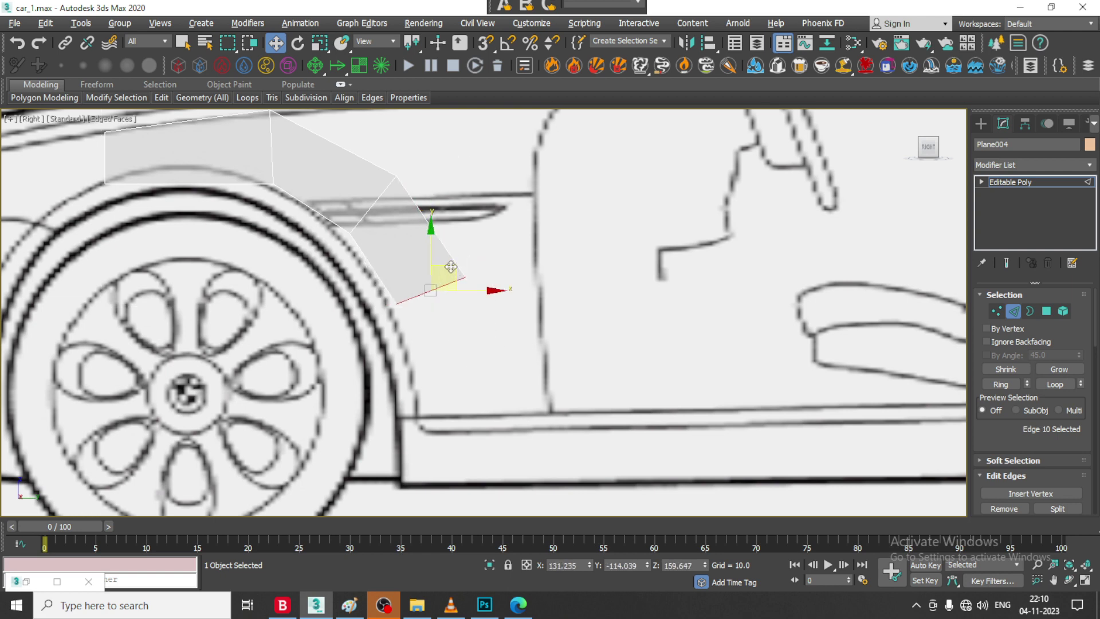
- Extend the strip down behind the wheel to the bottom of the sill in two segments, flattening the end edge horizontally
{"action": "left_click_drag", "start_coordinate": [451, 267], "coordinate": [481, 399], "text": "shift"}
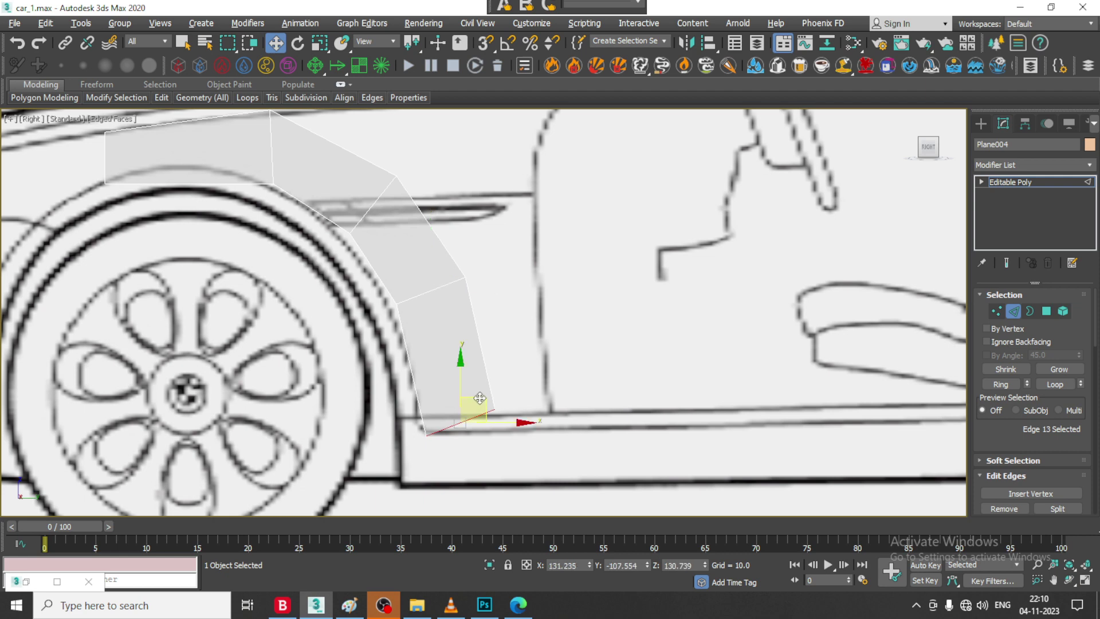
{"action": "key", "text": "r"}
{"action": "left_click_drag", "start_coordinate": [461, 349], "coordinate": [471, 458]}
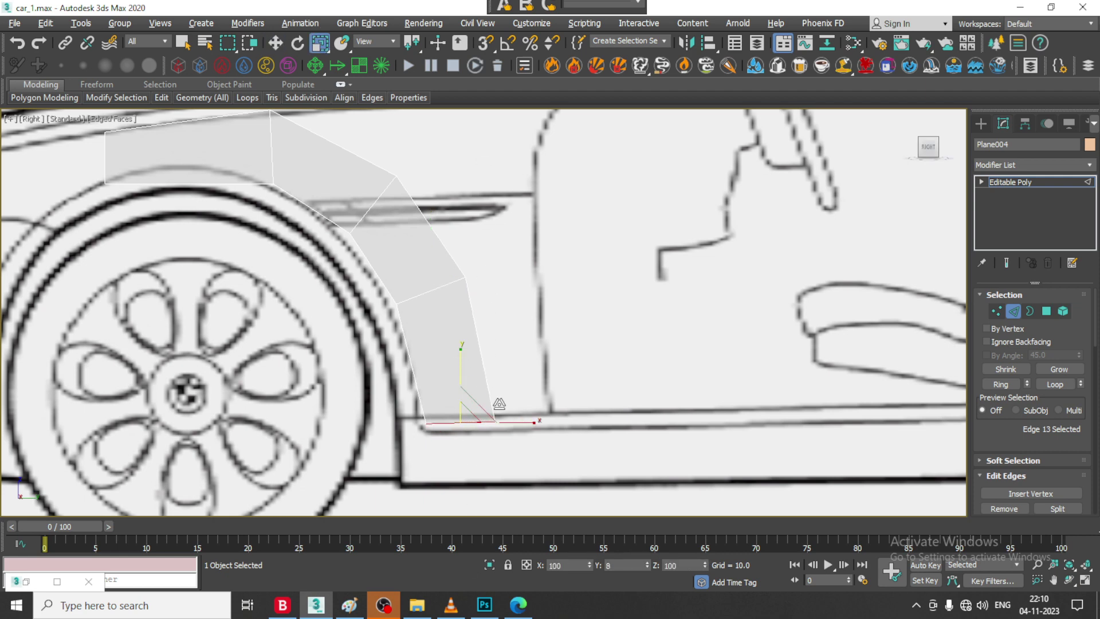
{"action": "key", "text": "w"}
{"action": "left_click_drag", "start_coordinate": [463, 378], "coordinate": [467, 423], "text": "shift"}
- In the Top view, move all the strip's vertices about 2.3 units along negative X onto the body outline
{"action": "scroll", "coordinate": [428, 316], "scroll_direction": "down", "scroll_amount": 3}
{"action": "middle_click_drag", "start_coordinate": [455, 321], "coordinate": [489, 334]}
{"action": "key", "text": "alt+w"}
{"action": "middle_click_drag", "start_coordinate": [294, 258], "coordinate": [275, 197]}
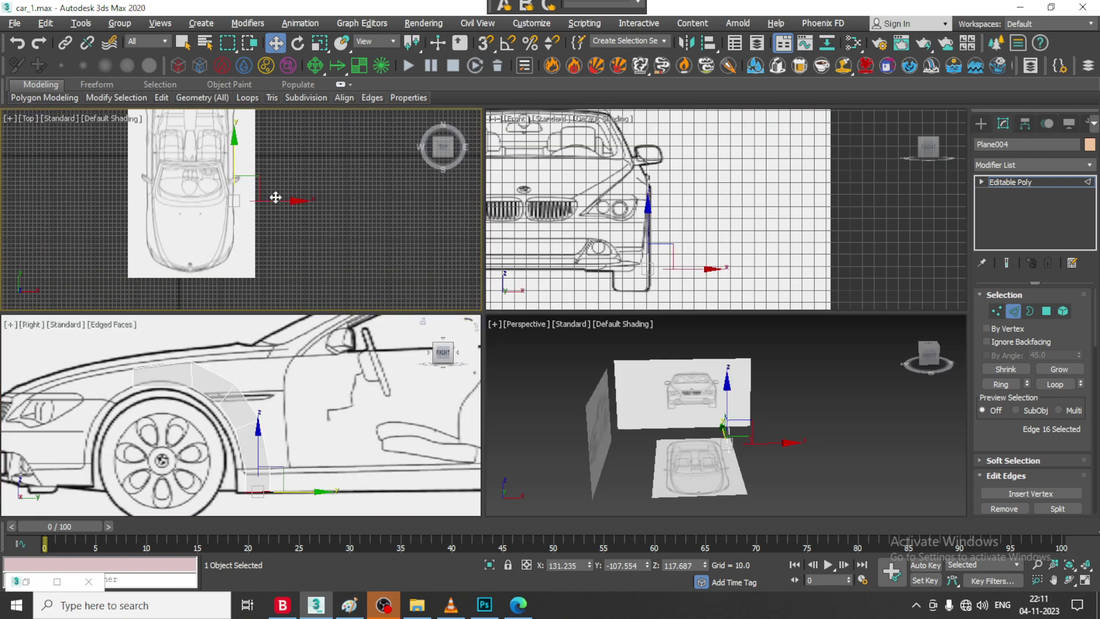
{"action": "key", "text": "alt+w"}
{"action": "scroll", "coordinate": [366, 250], "scroll_direction": "up", "scroll_amount": 3}
{"action": "middle_click_drag", "start_coordinate": [516, 283], "coordinate": [445, 233]}
{"action": "middle_click_drag", "start_coordinate": [550, 304], "coordinate": [538, 300]}
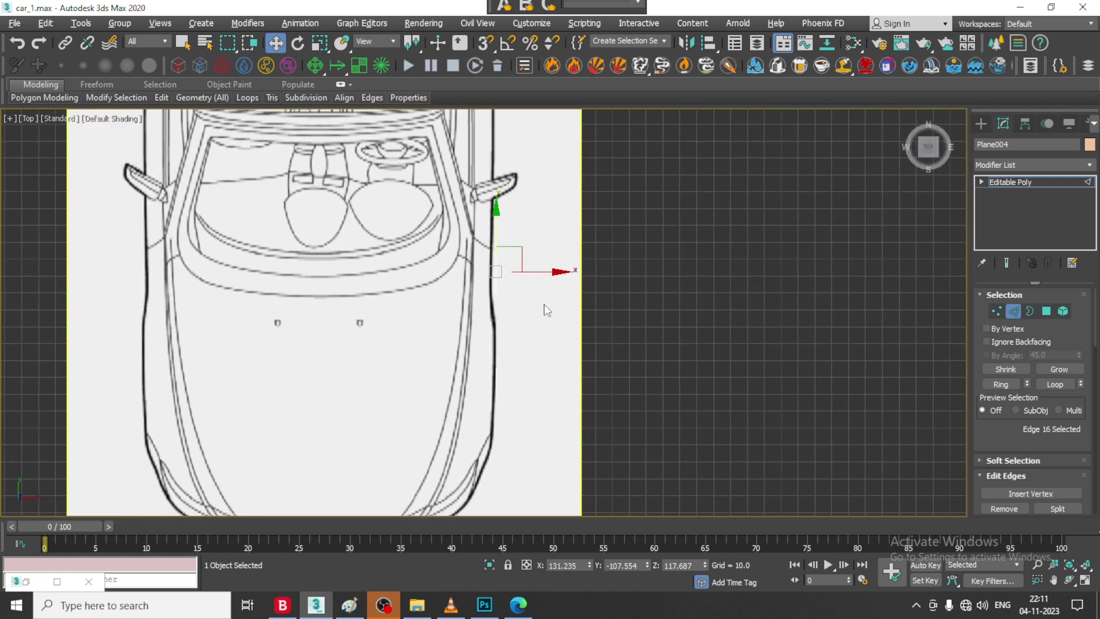
{"action": "scroll", "coordinate": [518, 294], "scroll_direction": "up", "scroll_amount": 2}
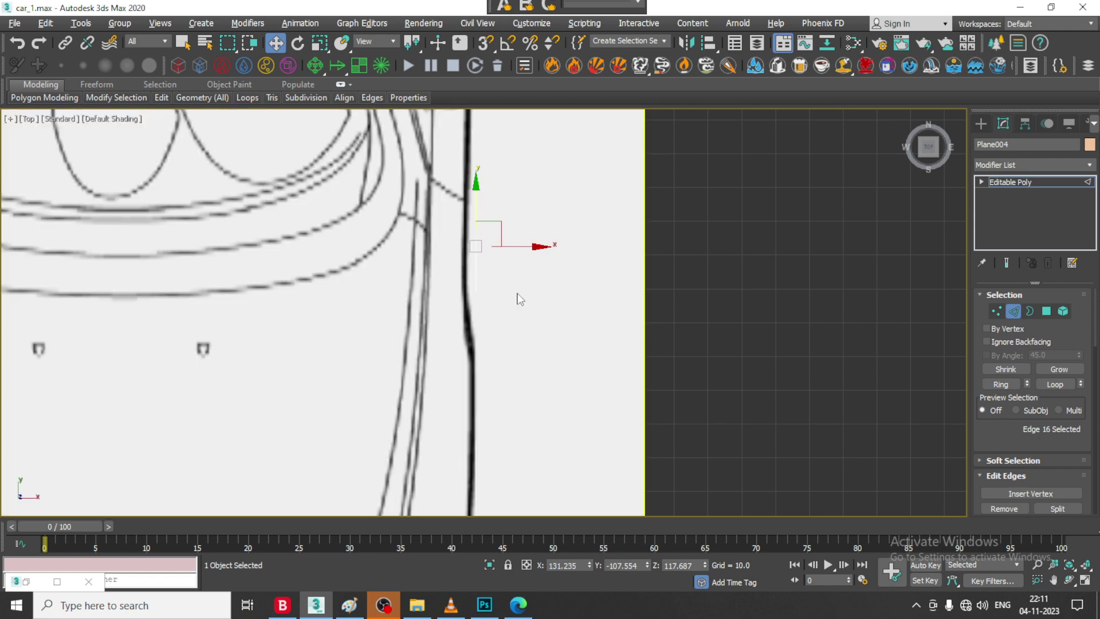
{"action": "key", "text": "1"}
{"action": "key", "text": "ctrl+a"}
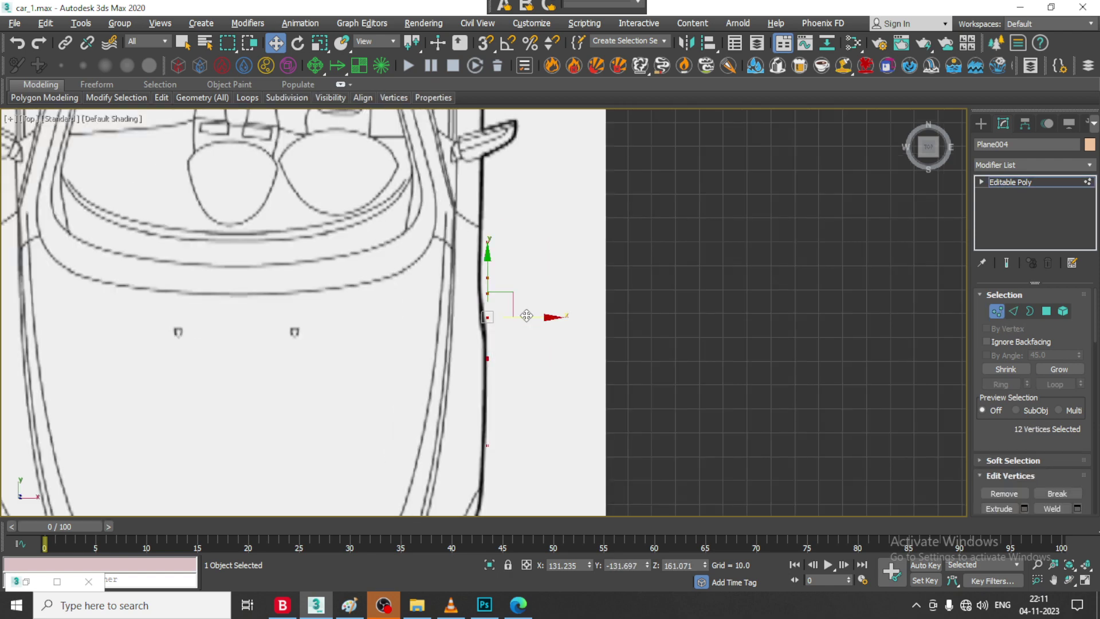
{"action": "left_click_drag", "start_coordinate": [527, 315], "coordinate": [520, 318]}
- In the Right view, make the mesh see-through and extrude the sloped outer edge behind the arch about 29 units rearward
{"action": "middle_click_drag", "start_coordinate": [543, 350], "coordinate": [527, 250]}
{"action": "scroll", "coordinate": [530, 256], "scroll_direction": "down", "scroll_amount": 2}
{"action": "key", "text": "alt+w"}
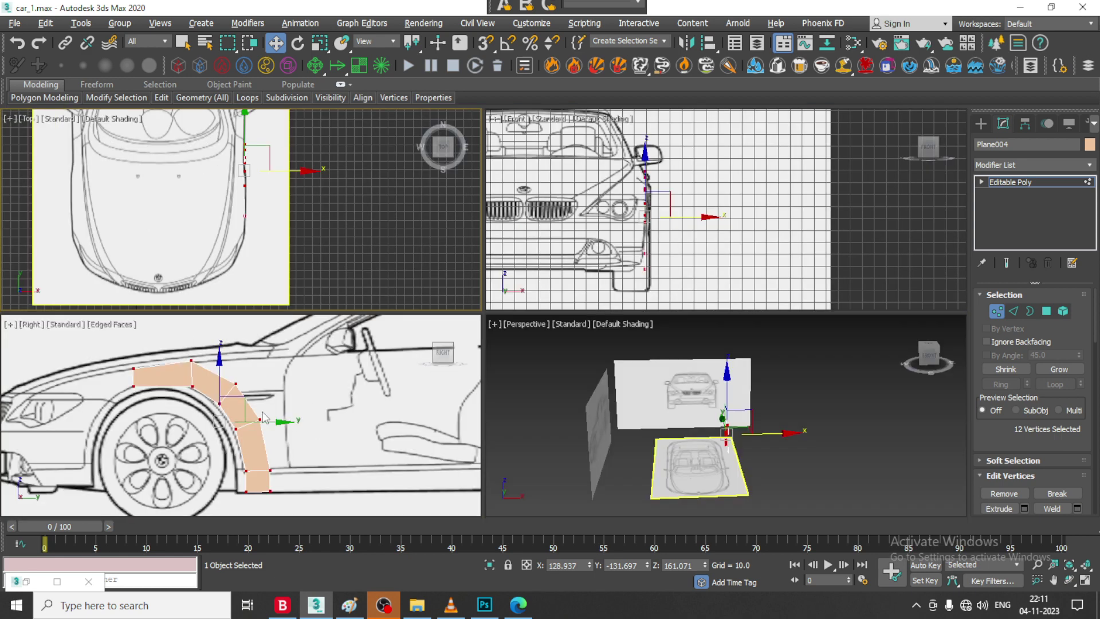
{"action": "middle_click_drag", "start_coordinate": [261, 411], "coordinate": [229, 404]}
{"action": "key", "text": "alt+w"}
{"action": "key", "text": "alt+x"}
{"action": "middle_click_drag", "start_coordinate": [352, 286], "coordinate": [400, 318]}
{"action": "scroll", "coordinate": [374, 304], "scroll_direction": "up", "scroll_amount": 2}
{"action": "middle_click_drag", "start_coordinate": [373, 265], "coordinate": [392, 294]}
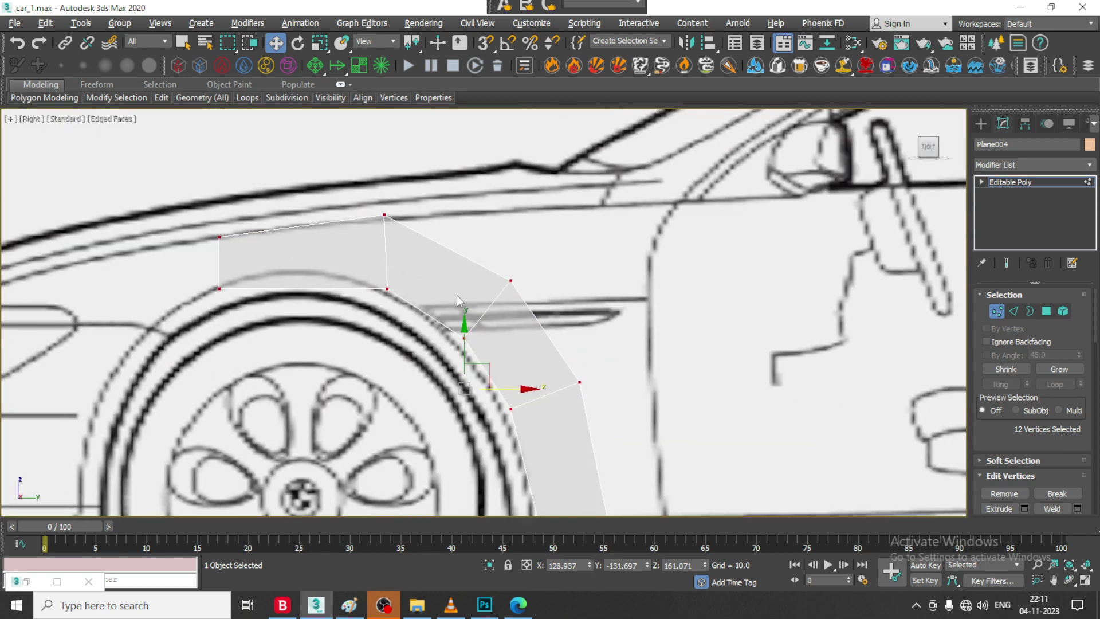
{"action": "key", "text": "2"}
{"action": "left_click", "coordinate": [457, 251]}
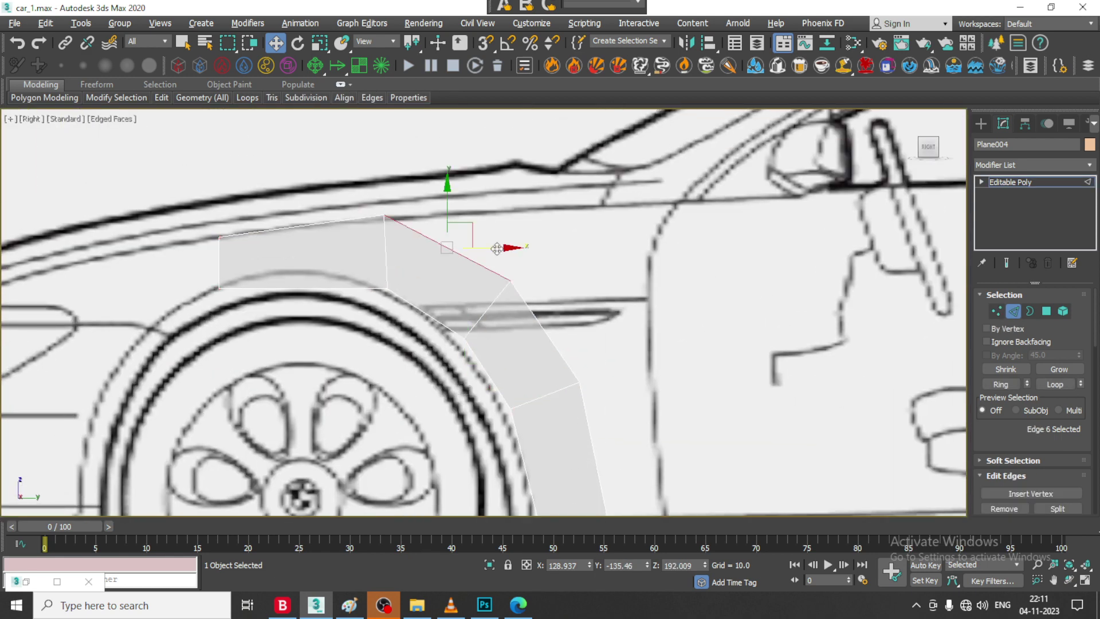
{"action": "left_click_drag", "start_coordinate": [497, 248], "coordinate": [628, 248], "text": "shift"}
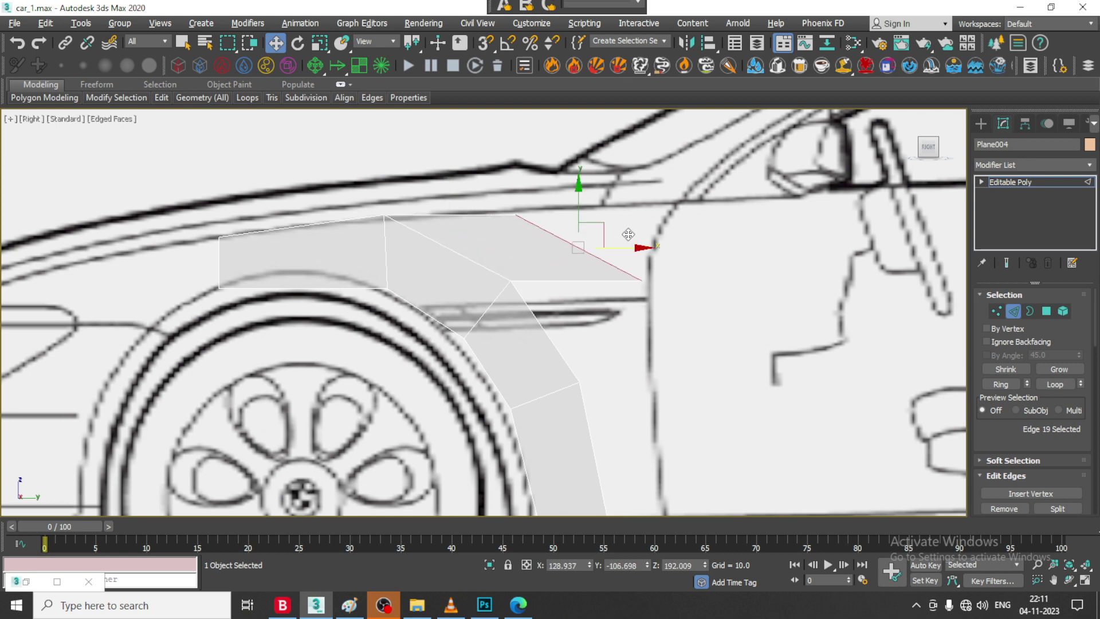
- Pull the new face's lower rear vertex forward and raise its upper rear vertex onto the fender line
{"action": "key", "text": "1"}
{"action": "left_click", "coordinate": [642, 280]}
{"action": "left_click_drag", "start_coordinate": [681, 282], "coordinate": [590, 287]}
{"action": "left_click", "coordinate": [515, 214]}
{"action": "left_click_drag", "start_coordinate": [518, 176], "coordinate": [517, 167]}
- In the Front view, move the two upper fender vertices behind the arch inward along X toward the body contour
{"action": "key", "text": "alt+w"}
{"action": "middle_click_drag", "start_coordinate": [609, 174], "coordinate": [602, 177]}
{"action": "key", "text": "alt+w"}
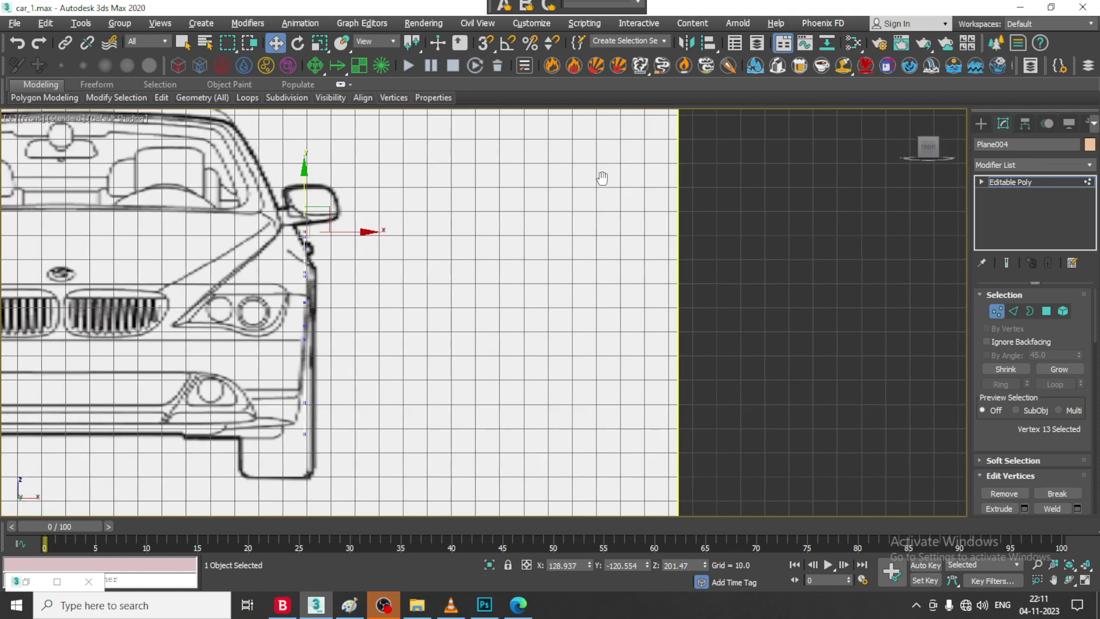
{"action": "scroll", "coordinate": [387, 205], "scroll_direction": "up", "scroll_amount": 2}
{"action": "middle_click_drag", "start_coordinate": [387, 204], "coordinate": [404, 220]}
{"action": "scroll", "coordinate": [275, 239], "scroll_direction": "up", "scroll_amount": 2}
{"action": "middle_click_drag", "start_coordinate": [275, 239], "coordinate": [387, 249]}
{"action": "scroll", "coordinate": [387, 249], "scroll_direction": "up", "scroll_amount": 3}
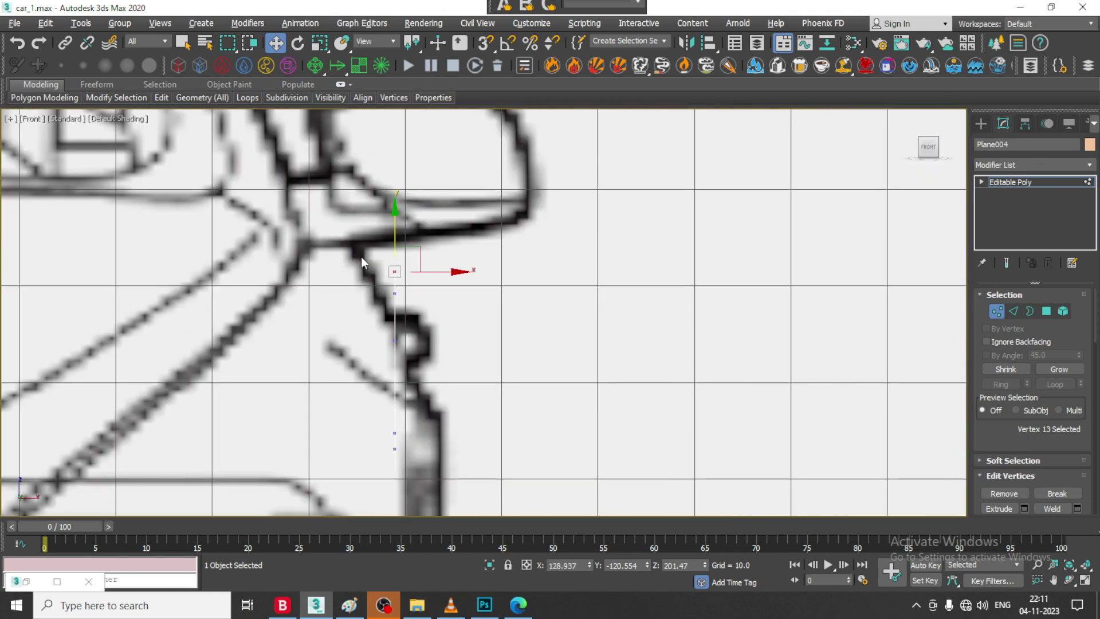
{"action": "left_click_drag", "start_coordinate": [361, 257], "coordinate": [413, 293]}
{"action": "left_click", "coordinate": [398, 296]}
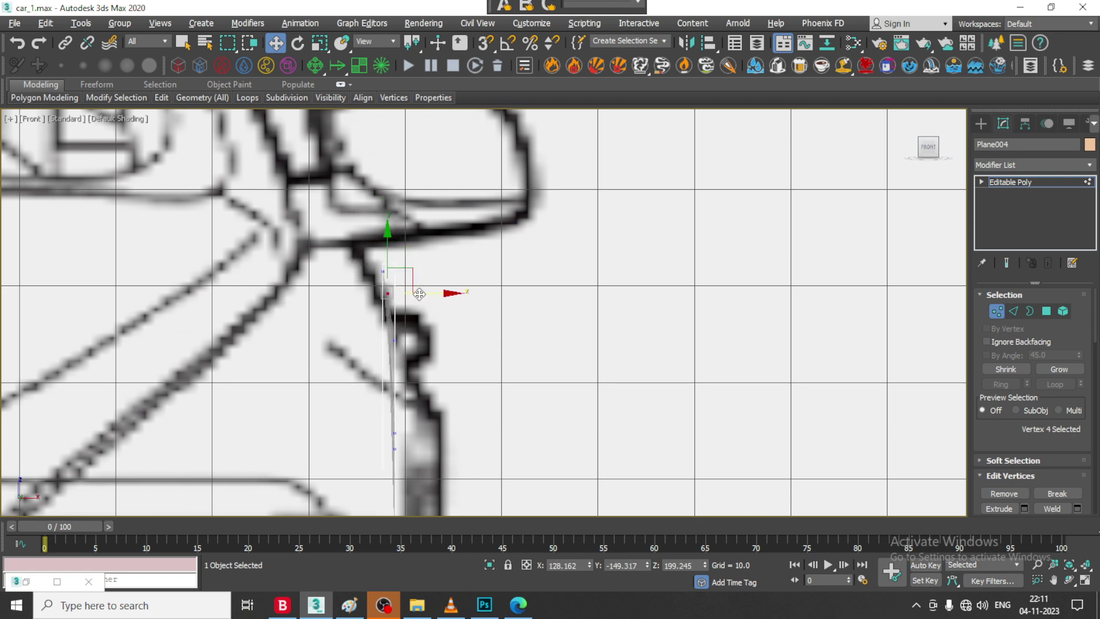
- In the Right view, extrude the upper fender's rear edge about 20 units rearward toward the door gap
{"action": "key", "text": "alt+w"}
{"action": "middle_click", "coordinate": [287, 367]}
{"action": "key", "text": "alt+w"}
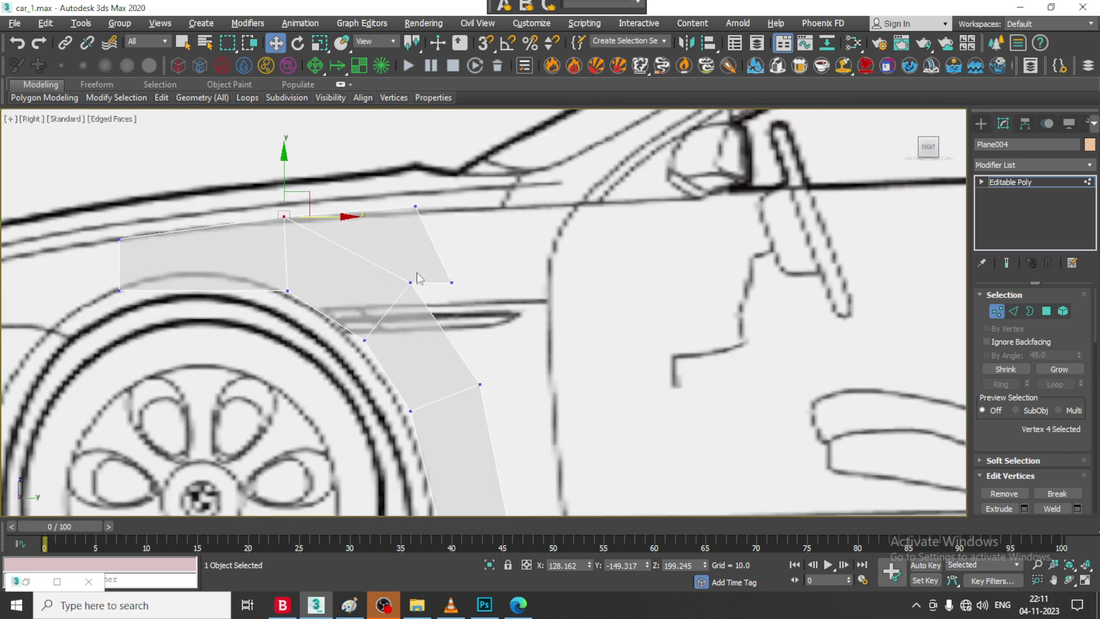
{"action": "key", "text": "2"}
{"action": "left_click", "coordinate": [438, 249]}
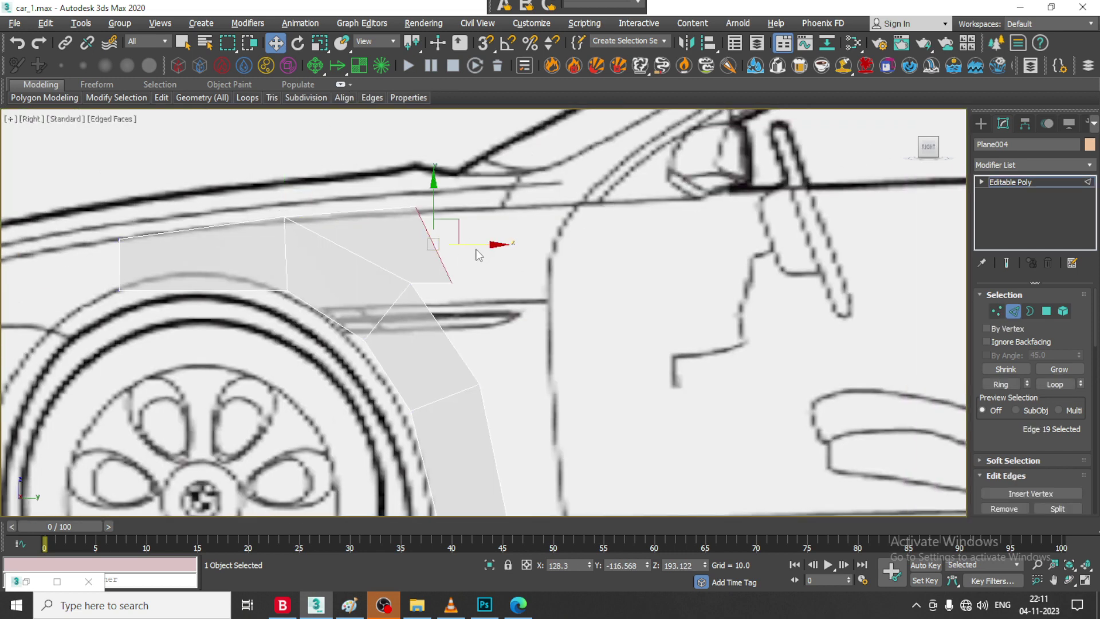
{"action": "left_click_drag", "start_coordinate": [477, 255], "coordinate": [560, 236], "text": "shift"}
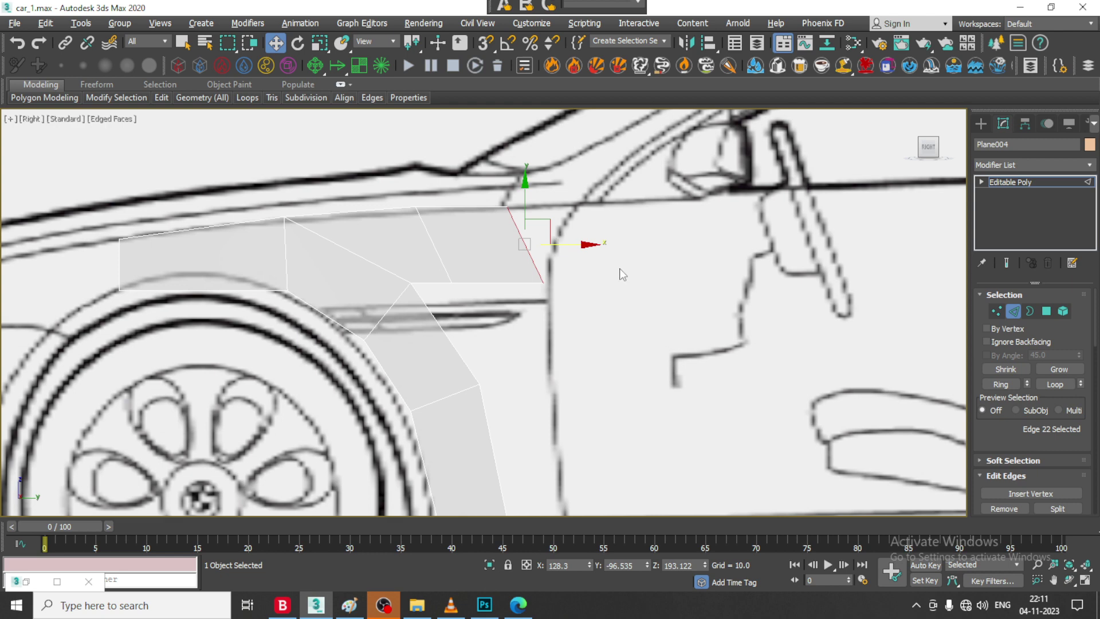
- Select the three front upper fender edges and extrude them about 12 units inward along X in the Top view
{"action": "middle_click_drag", "start_coordinate": [496, 324], "coordinate": [425, 234]}
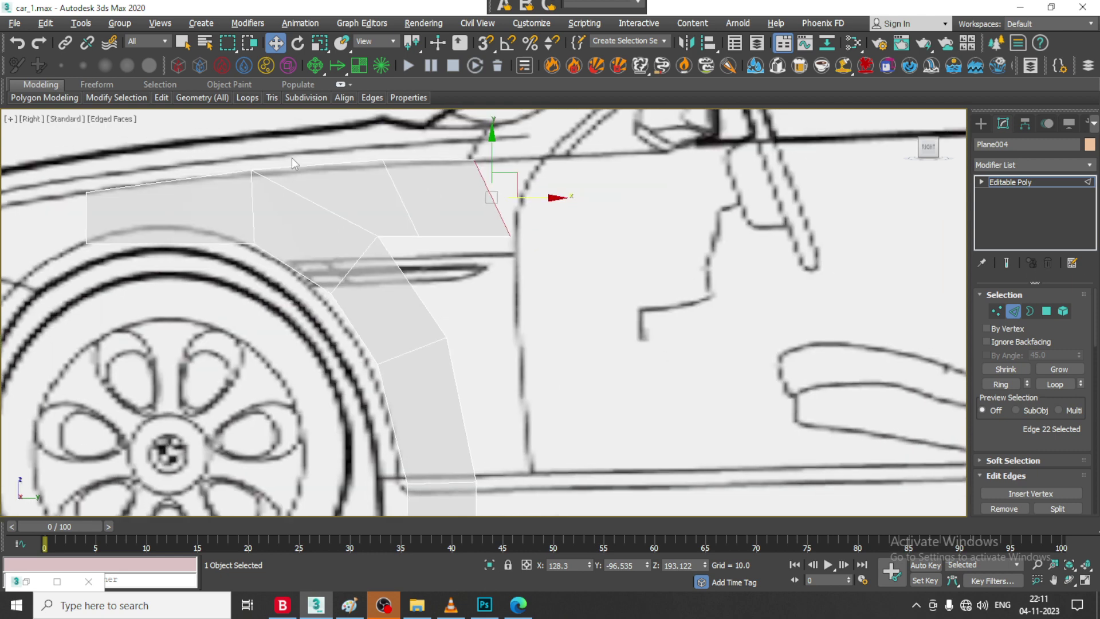
{"action": "left_click", "coordinate": [396, 163]}
{"action": "left_click", "coordinate": [317, 167], "text": "ctrl"}
{"action": "left_click", "coordinate": [218, 175], "text": "ctrl"}
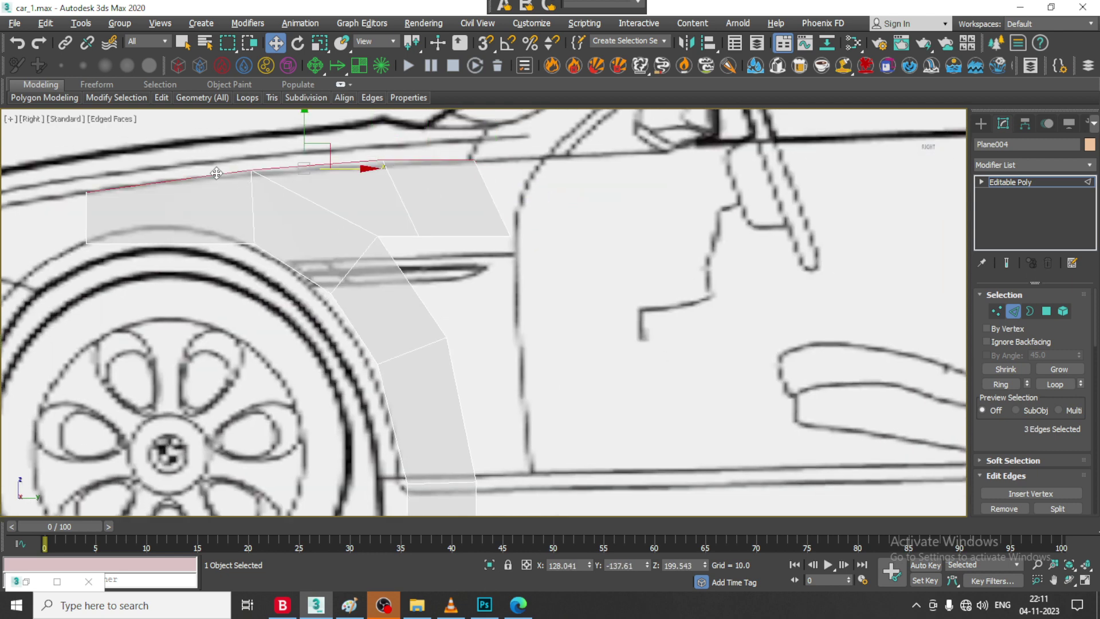
{"action": "key", "text": "alt+w"}
{"action": "scroll", "coordinate": [245, 173], "scroll_direction": "up", "scroll_amount": 3}
{"action": "key", "text": "alt+w"}
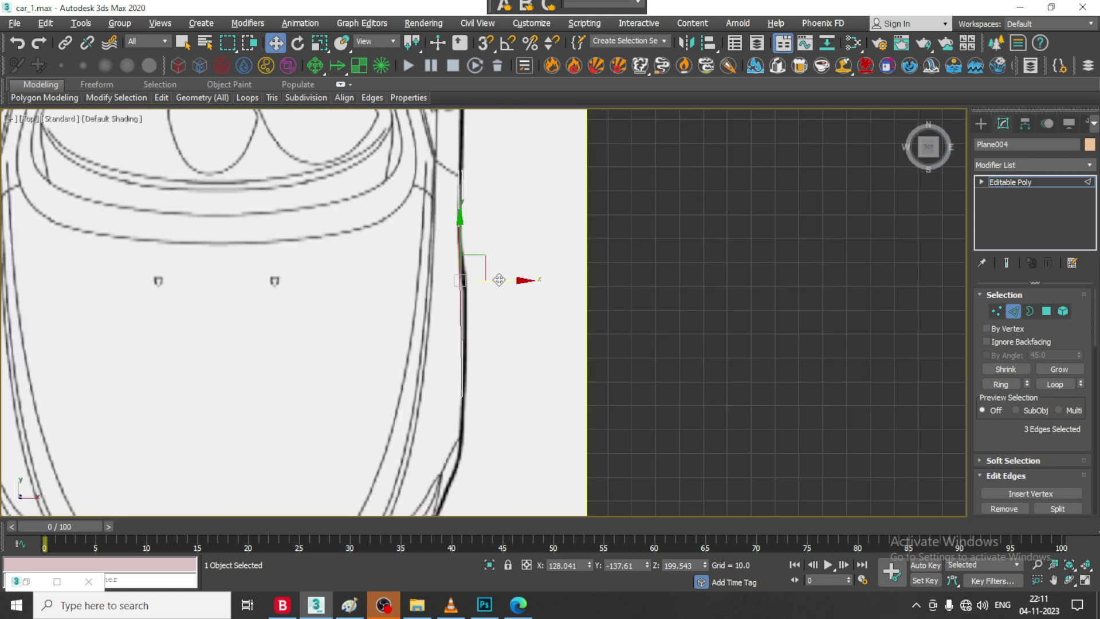
{"action": "left_click_drag", "start_coordinate": [495, 280], "coordinate": [470, 281], "text": "shift"}
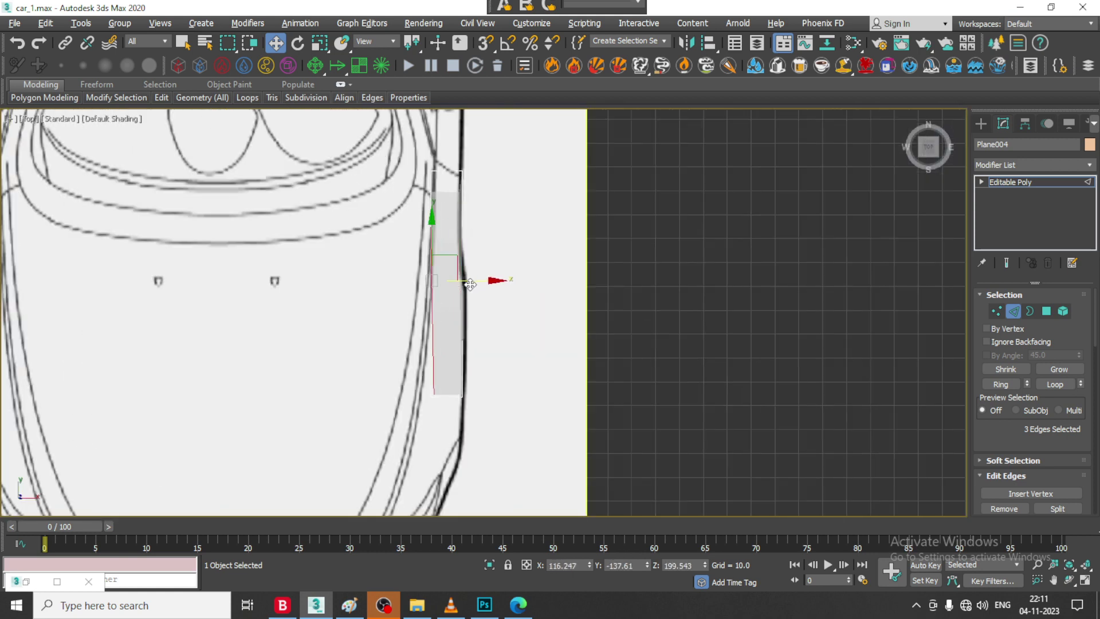
- Show edged faces in the Top view and raise the extruded inner edges about 3 units in the Right view
{"action": "key", "text": "F4"}
{"action": "middle_click_drag", "start_coordinate": [480, 265], "coordinate": [538, 322]}
{"action": "scroll", "coordinate": [482, 269], "scroll_direction": "up", "scroll_amount": 2}
{"action": "scroll", "coordinate": [519, 311], "scroll_direction": "down", "scroll_amount": 2}
{"action": "key", "text": "alt+w"}
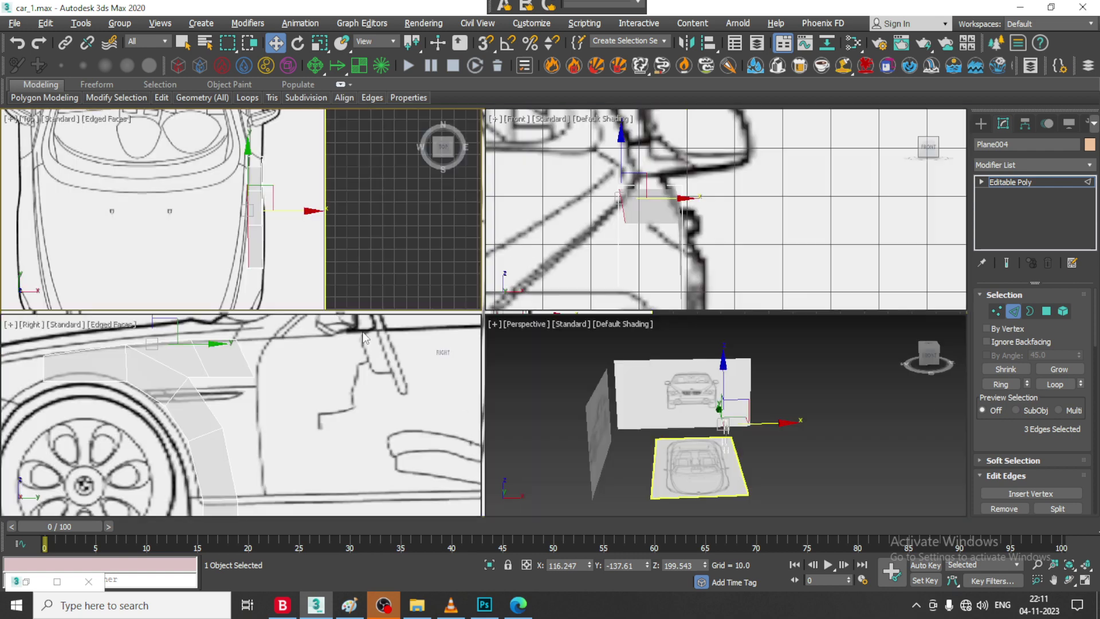
{"action": "middle_click_drag", "start_coordinate": [266, 386], "coordinate": [269, 375]}
{"action": "key", "text": "alt+w"}
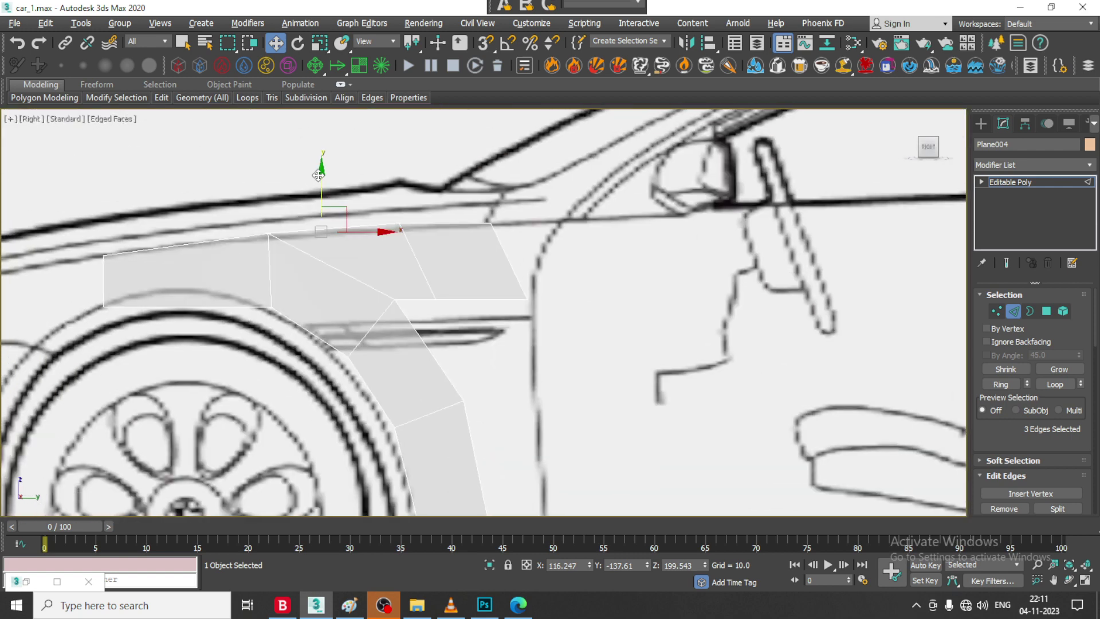
{"action": "left_click_drag", "start_coordinate": [321, 167], "coordinate": [319, 162], "text": "shift"}
- In the Top view, extrude the three selected inner fender edges about 33 units inward along X over the bonnet
{"action": "key", "text": "alt+w"}
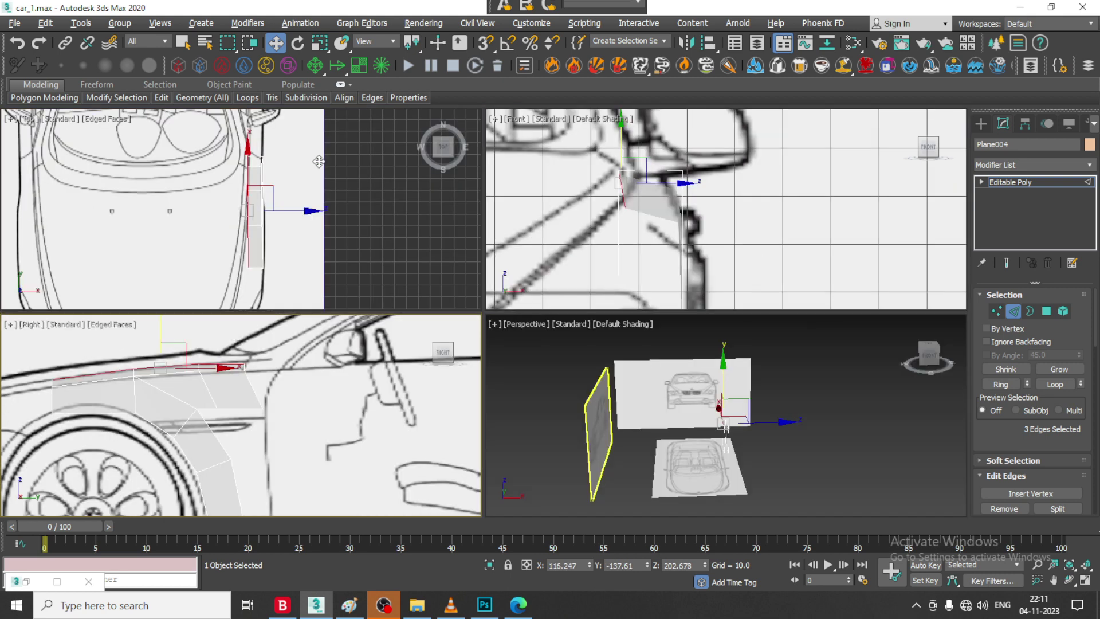
{"action": "scroll", "coordinate": [258, 218], "scroll_direction": "up", "scroll_amount": 3}
{"action": "key", "text": "alt+w"}
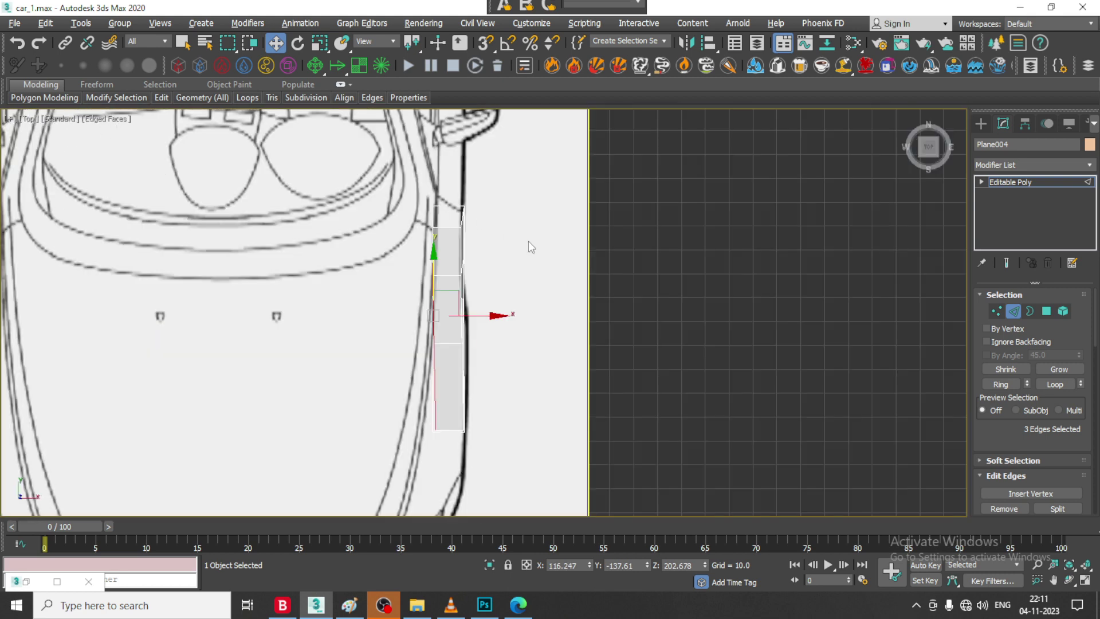
{"action": "left_click_drag", "start_coordinate": [480, 314], "coordinate": [401, 332], "text": "shift"}
{"action": "key", "text": "F4"}
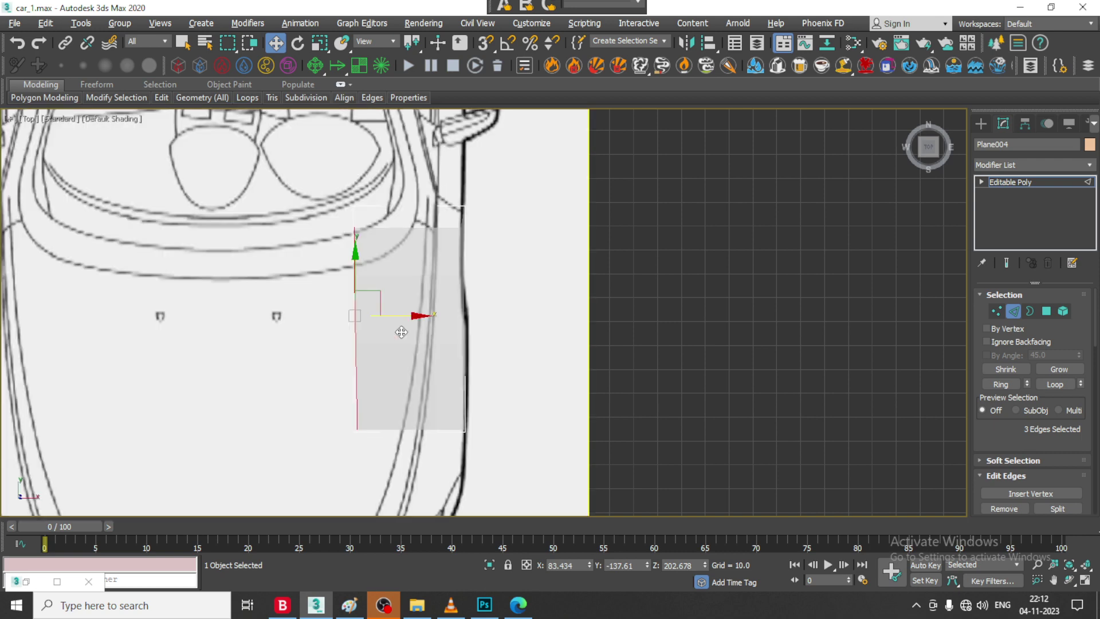
{"action": "key", "text": "alt+x"}
{"action": "middle_click_drag", "start_coordinate": [476, 322], "coordinate": [489, 331]}
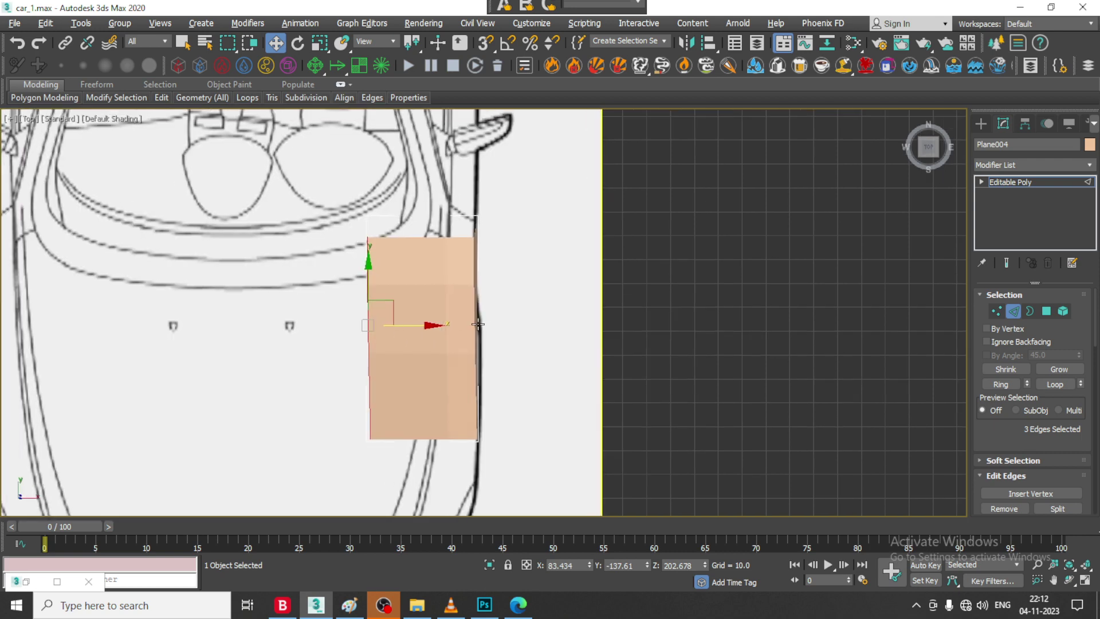
{"action": "key", "text": "F3"}
{"action": "key", "text": "F3"}
{"action": "key", "text": "F4"}
{"action": "key", "text": "alt+x"}
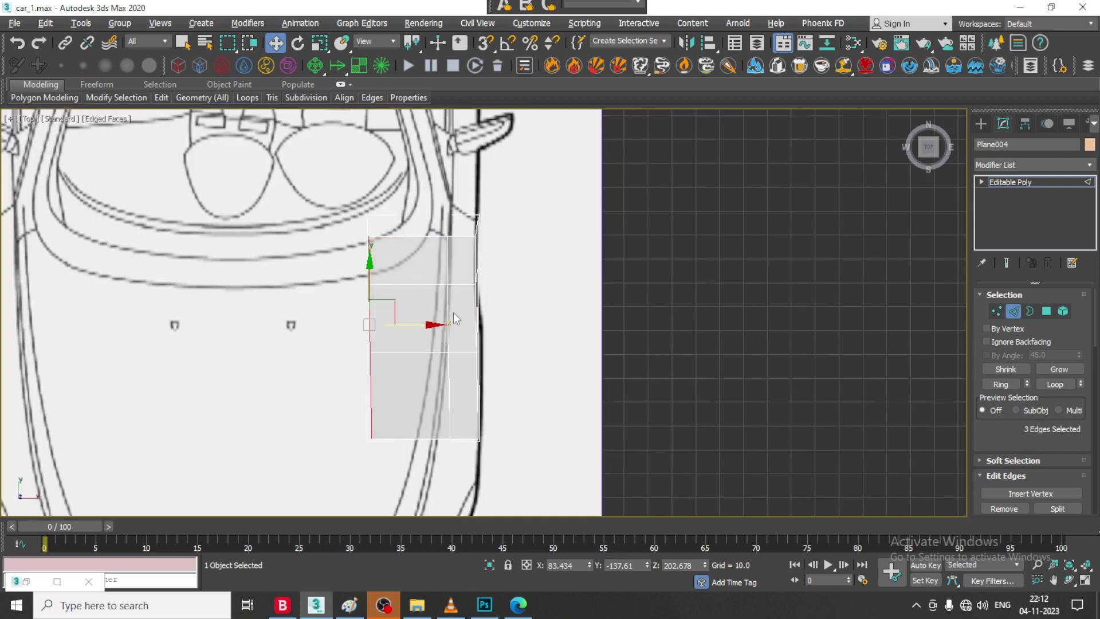
- Move the strip's rear inner vertex about 7 units and its neighbouring seam vertex about 2 units toward the car's nose in the Top view
{"action": "scroll", "coordinate": [398, 300], "scroll_direction": "up", "scroll_amount": 3}
{"action": "key", "text": "1"}
{"action": "left_click_drag", "start_coordinate": [384, 225], "coordinate": [384, 225]}
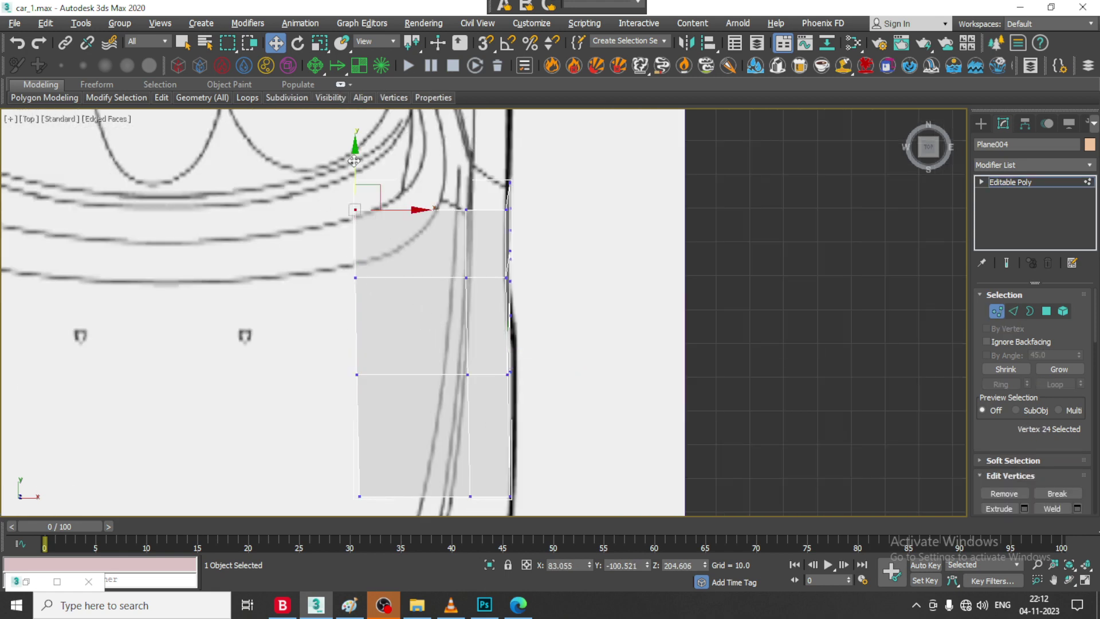
{"action": "left_click_drag", "start_coordinate": [363, 161], "coordinate": [363, 184]}
{"action": "middle_click_drag", "start_coordinate": [448, 222], "coordinate": [447, 233]}
{"action": "left_click_drag", "start_coordinate": [481, 235], "coordinate": [469, 199]}
{"action": "middle_click_drag", "start_coordinate": [418, 278], "coordinate": [387, 243]}
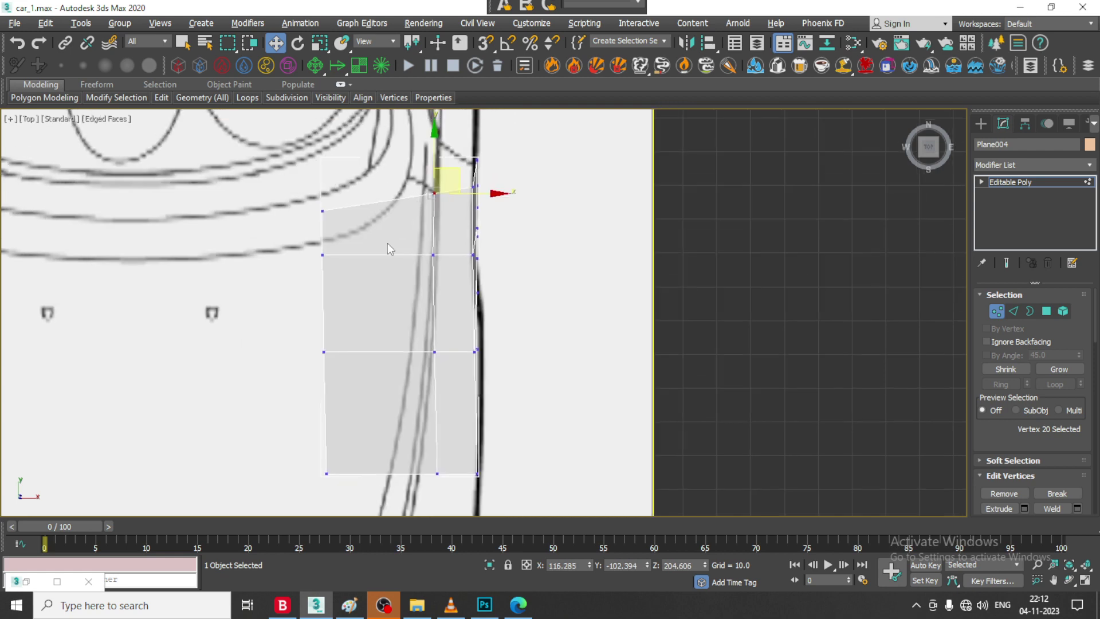
{"action": "scroll", "coordinate": [350, 252], "scroll_direction": "down", "scroll_amount": 3}
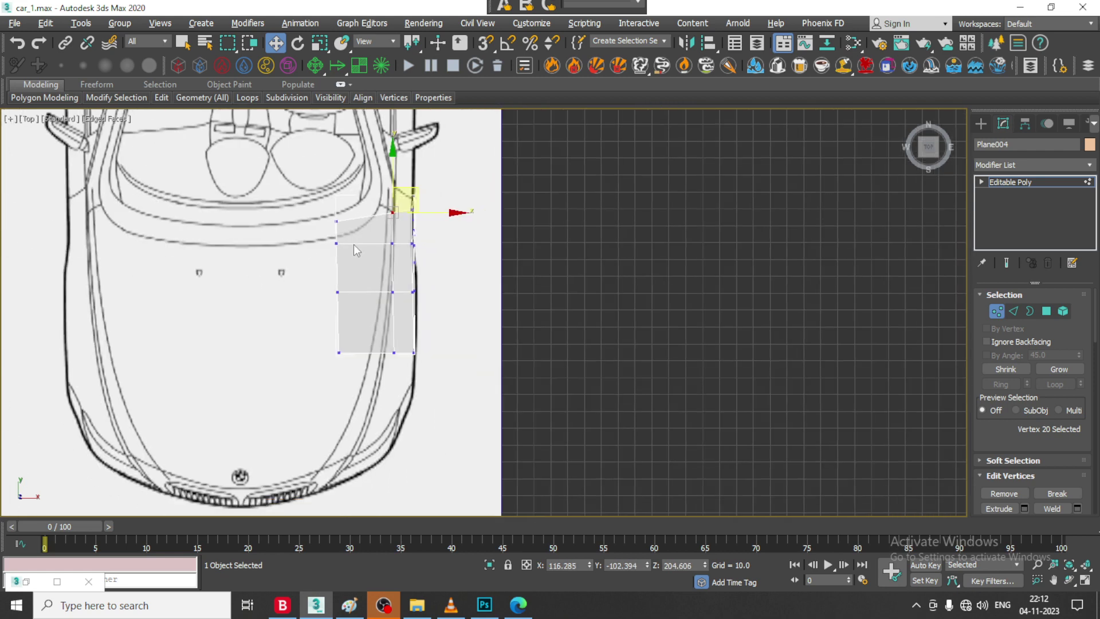
- Extrude the three inner bonnet edges about 35 units further inward along X toward the car's centreline
{"action": "left_click", "coordinate": [1011, 311]}
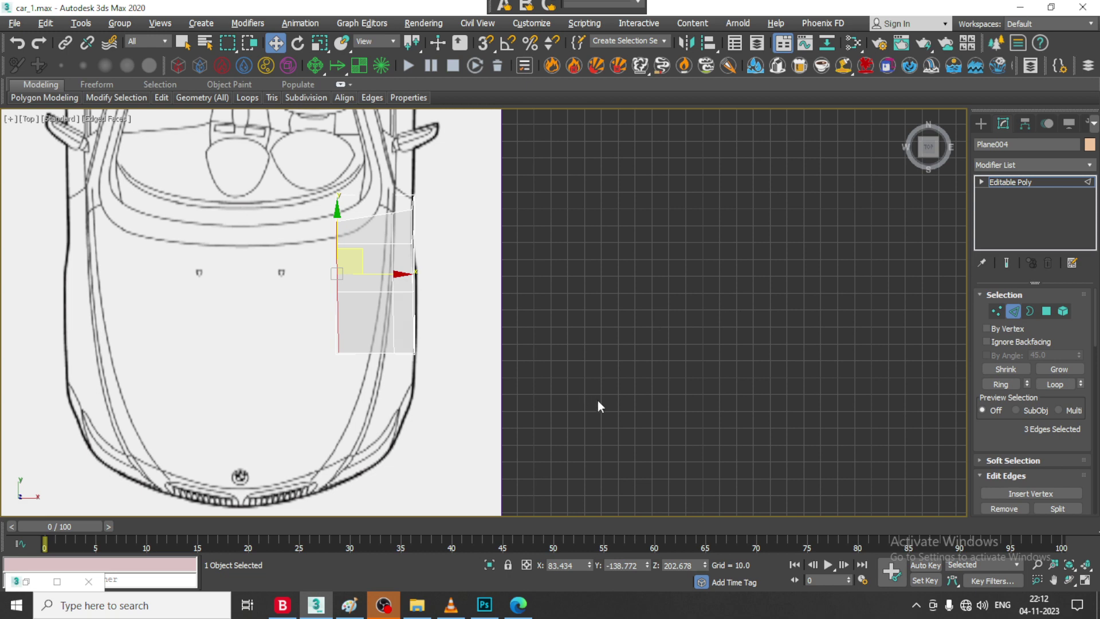
{"action": "scroll", "coordinate": [384, 316], "scroll_direction": "up", "scroll_amount": 3}
{"action": "left_click_drag", "start_coordinate": [415, 264], "coordinate": [331, 270]}
{"action": "middle_click_drag", "start_coordinate": [373, 243], "coordinate": [402, 264]}
{"action": "scroll", "coordinate": [429, 250], "scroll_direction": "down", "scroll_amount": 4}
- Show edged faces in the Perspective view and inspect the extended fender and bonnet mesh
{"action": "key", "text": "alt+w"}
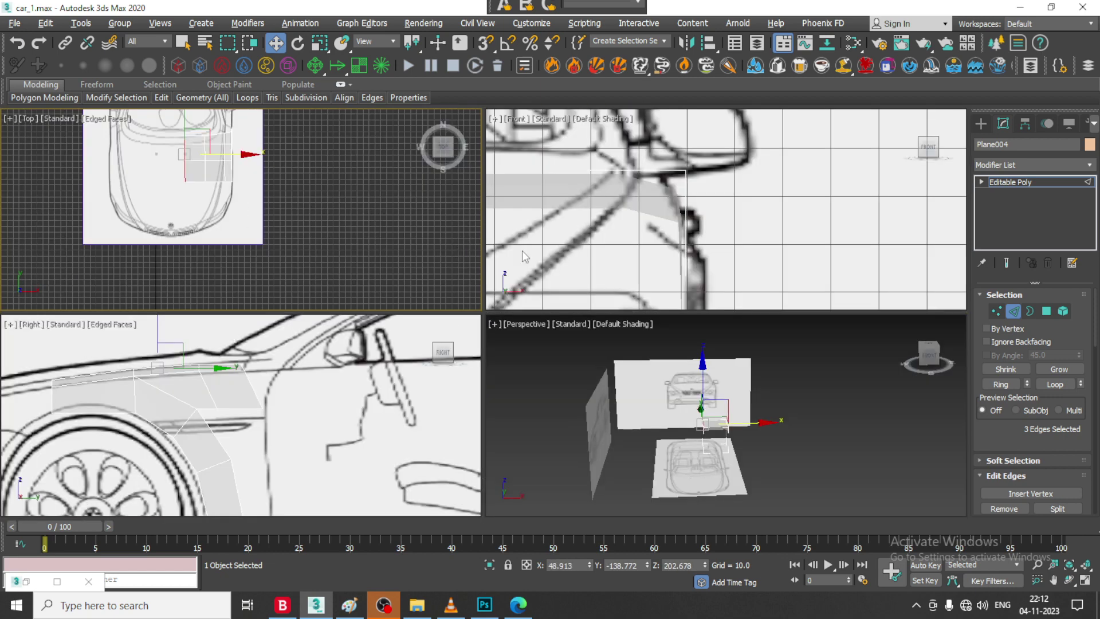
{"action": "middle_click_drag", "start_coordinate": [704, 226], "coordinate": [671, 213]}
{"action": "key", "text": "alt+w"}
{"action": "middle_click_drag", "start_coordinate": [759, 364], "coordinate": [430, 314]}
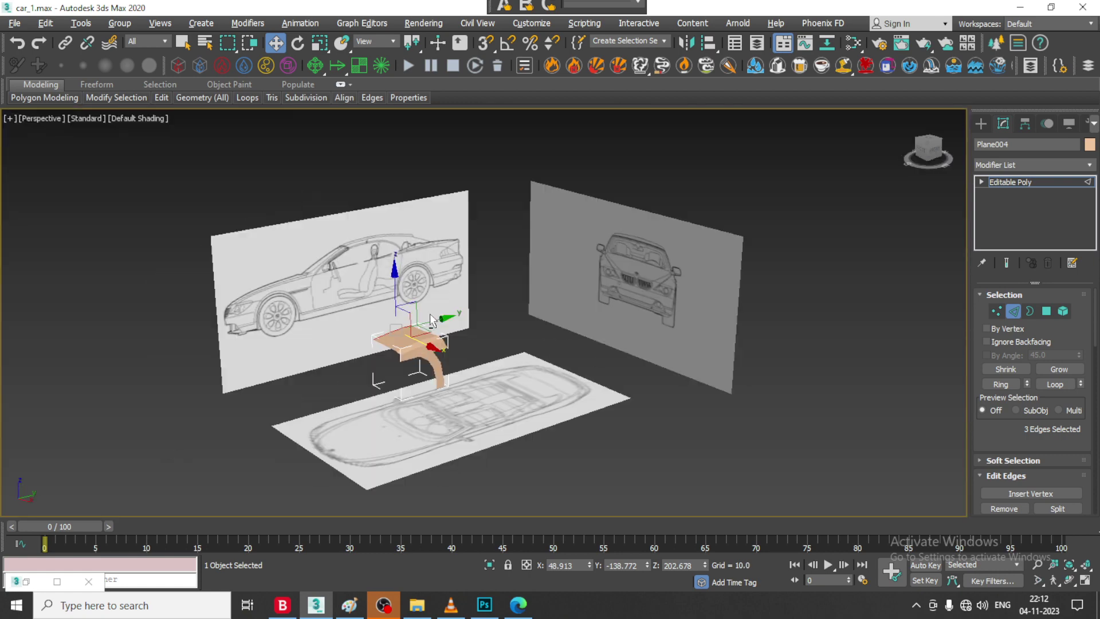
{"action": "scroll", "coordinate": [432, 334], "scroll_direction": "up", "scroll_amount": 5}
{"action": "key", "text": "alt+x"}
{"action": "key", "text": "alt+x"}
{"action": "key", "text": "F4"}
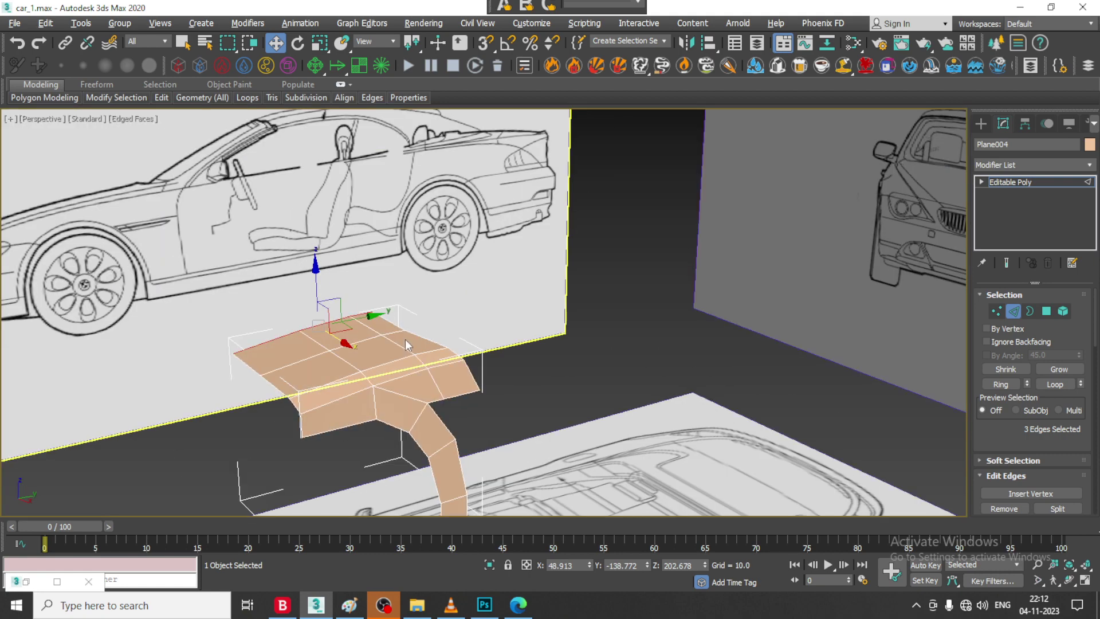
{"action": "middle_click_drag", "start_coordinate": [408, 349], "coordinate": [435, 331]}
{"action": "scroll", "coordinate": [436, 331], "scroll_direction": "down", "scroll_amount": 2}
{"action": "middle_click_drag", "start_coordinate": [471, 374], "coordinate": [436, 350], "text": "alt"}
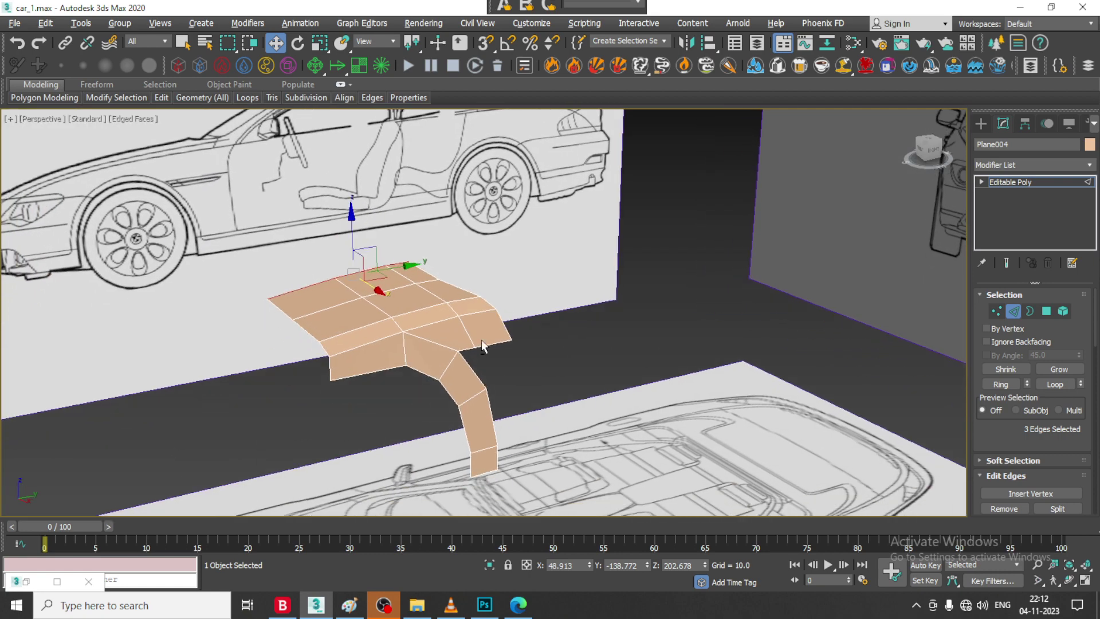
- In the Right view, select the three rear edges of the lower fender behind the wheel and extrude them about 9 units rearward
{"action": "key", "text": "alt+w"}
{"action": "middle_click", "coordinate": [318, 403]}
{"action": "key", "text": "alt+w"}
{"action": "key", "text": "alt+x"}
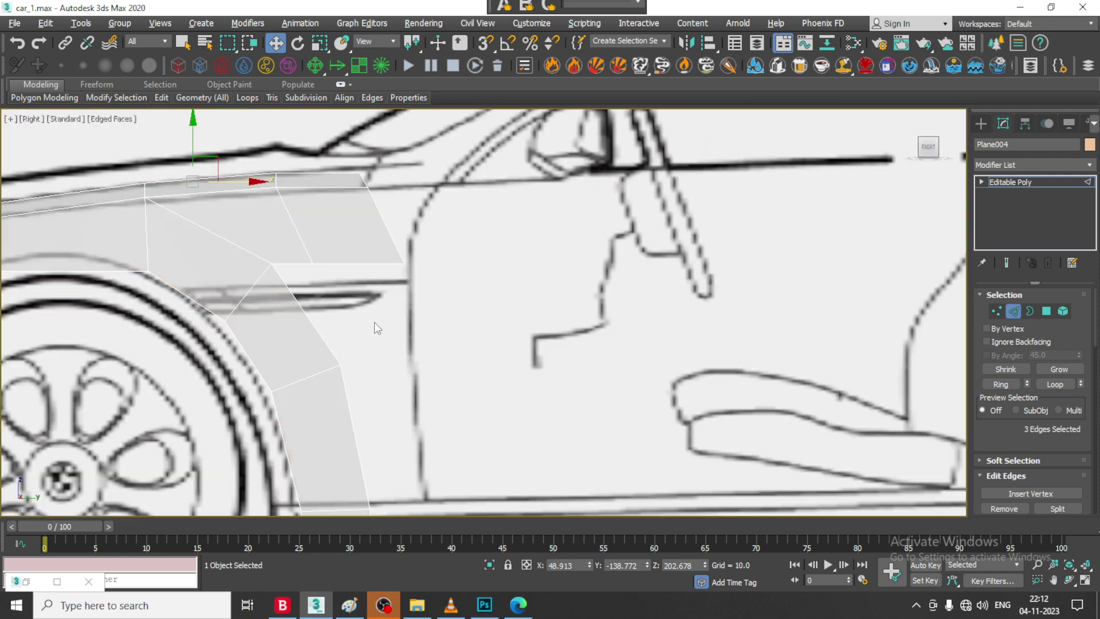
{"action": "scroll", "coordinate": [374, 323], "scroll_direction": "up", "scroll_amount": 2}
{"action": "scroll", "coordinate": [364, 307], "scroll_direction": "up", "scroll_amount": 3}
{"action": "left_click", "coordinate": [315, 306]}
{"action": "scroll", "coordinate": [321, 310], "scroll_direction": "down", "scroll_amount": 2}
{"action": "scroll", "coordinate": [364, 387], "scroll_direction": "down", "scroll_amount": 2}
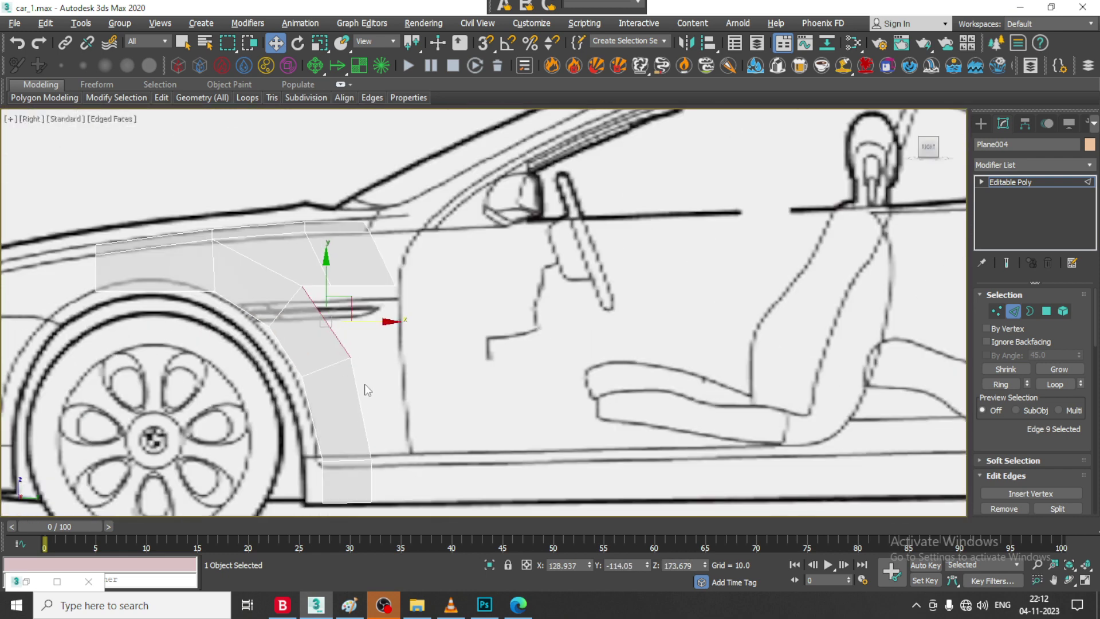
{"action": "left_click", "coordinate": [357, 395], "text": "shift"}
{"action": "key", "text": "w"}
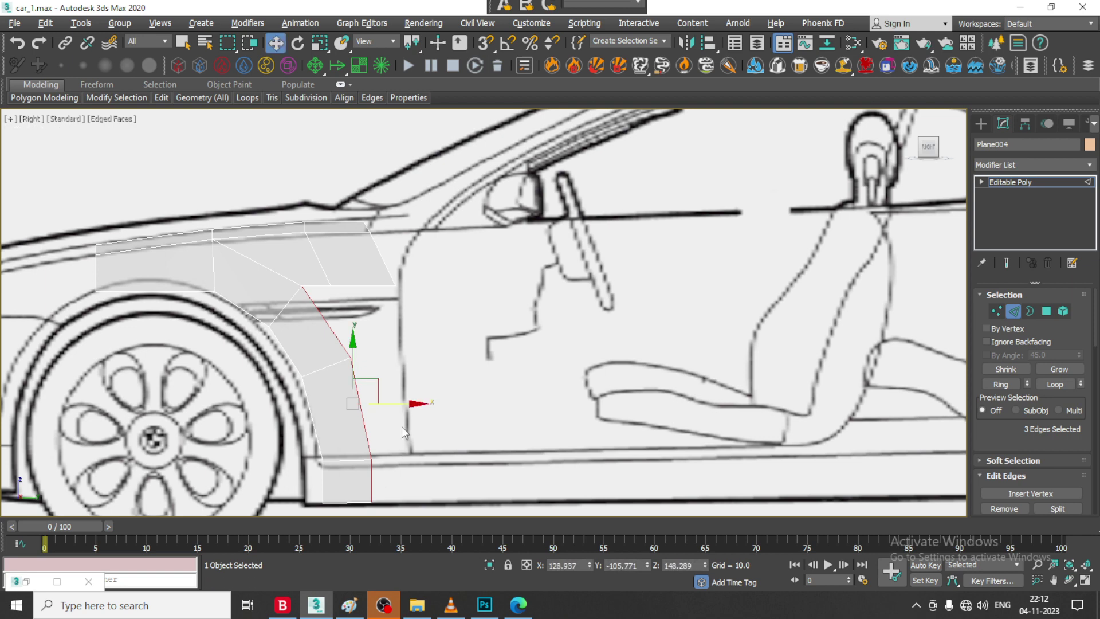
{"action": "left_click_drag", "start_coordinate": [400, 403], "coordinate": [430, 403]}
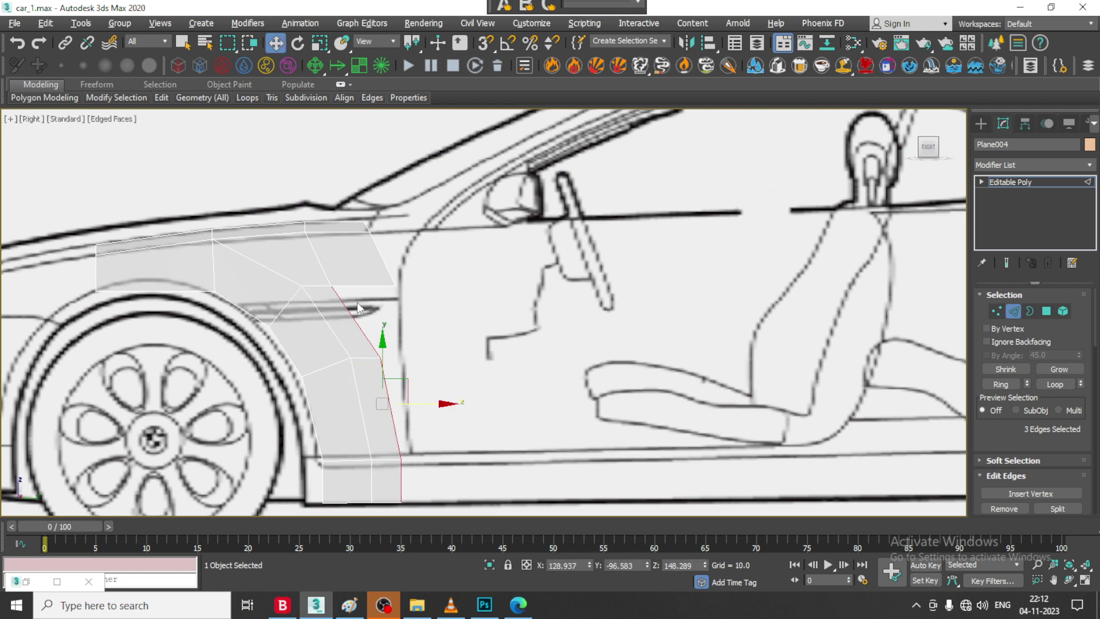
- Weld the new strip's top vertex to the upper fender's adjoining vertex with a weld threshold of 643.896
{"action": "key", "text": "1"}
{"action": "left_click_drag", "start_coordinate": [346, 295], "coordinate": [346, 294]}
{"action": "right_click", "coordinate": [328, 281]}
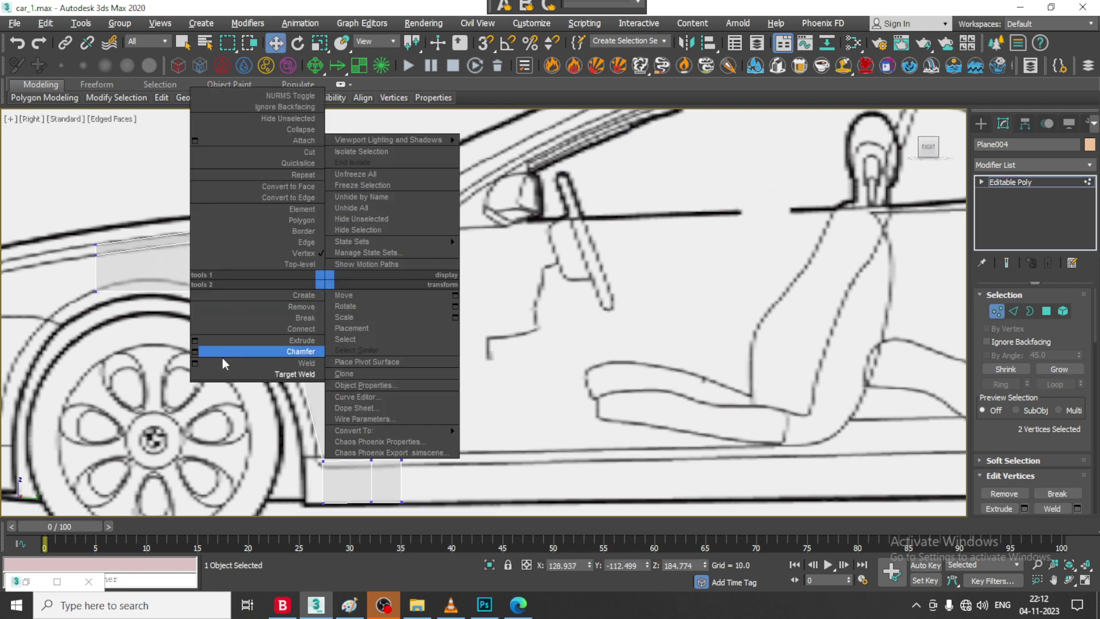
{"action": "left_click", "coordinate": [196, 360]}
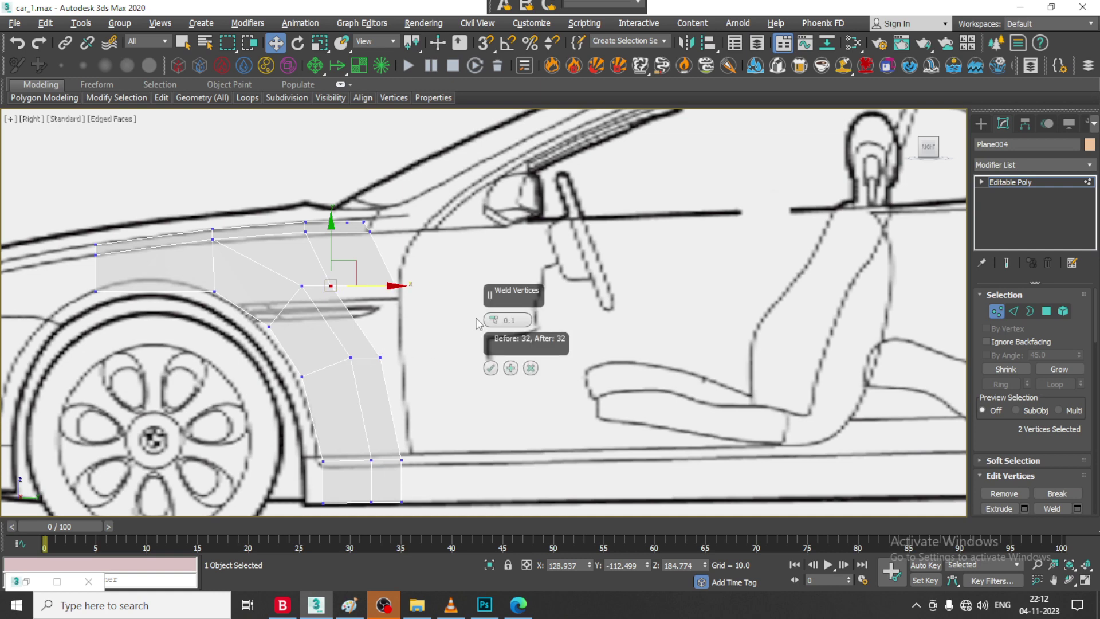
{"action": "left_click_drag", "start_coordinate": [494, 319], "coordinate": [291, 101]}
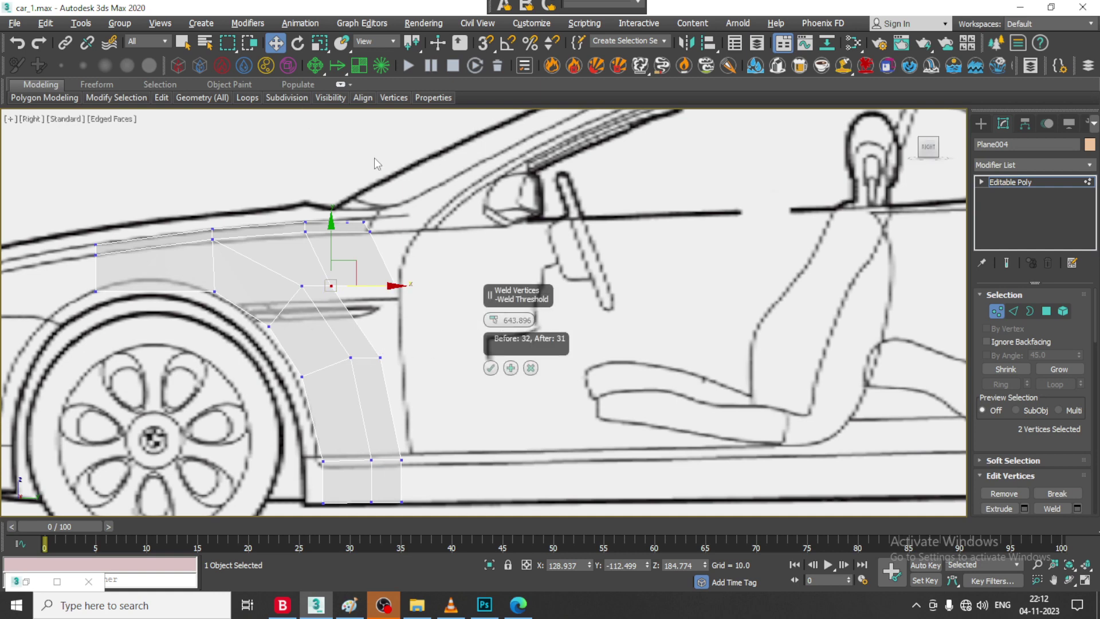
{"action": "left_click", "coordinate": [490, 368]}
- Shift the lower fender's middle column vertices and the two bottom arch vertices forward along Y, fitting the latter to the wheel arch outline
{"action": "scroll", "coordinate": [319, 367], "scroll_direction": "up", "scroll_amount": 2}
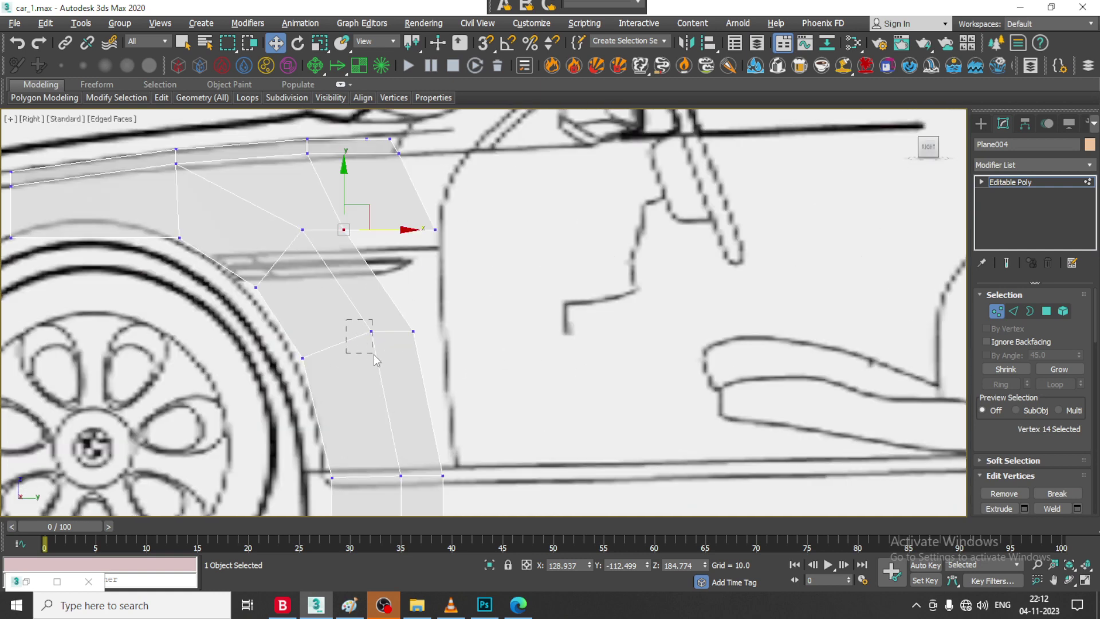
{"action": "left_click_drag", "start_coordinate": [373, 354], "coordinate": [396, 331]}
{"action": "middle_click_drag", "start_coordinate": [470, 384], "coordinate": [471, 300]}
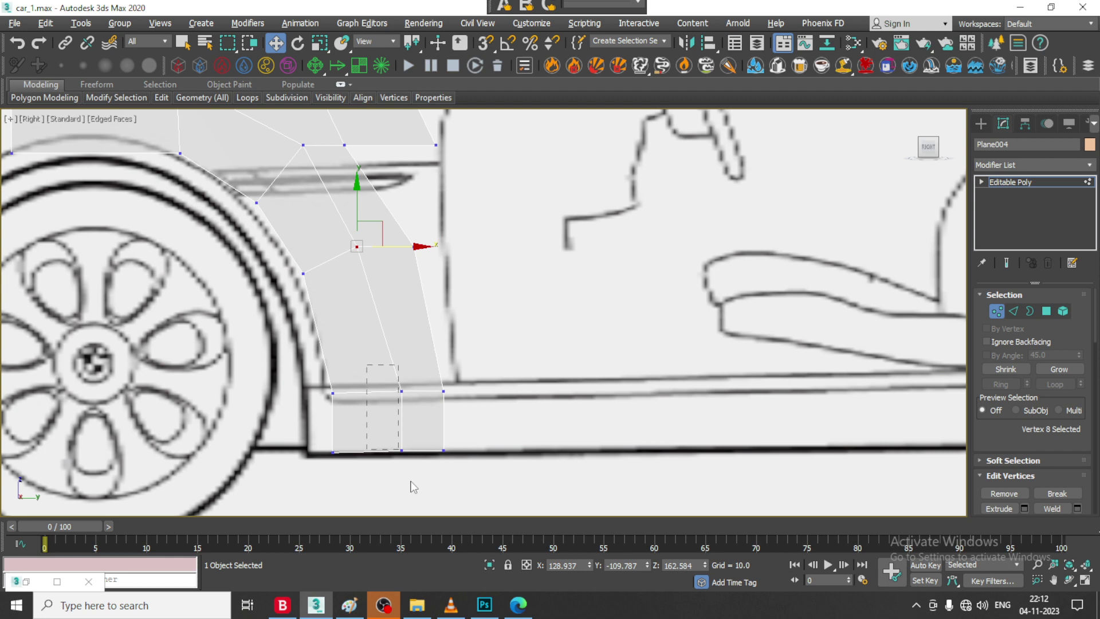
{"action": "left_click_drag", "start_coordinate": [410, 481], "coordinate": [410, 481]}
{"action": "left_click_drag", "start_coordinate": [443, 420], "coordinate": [427, 420]}
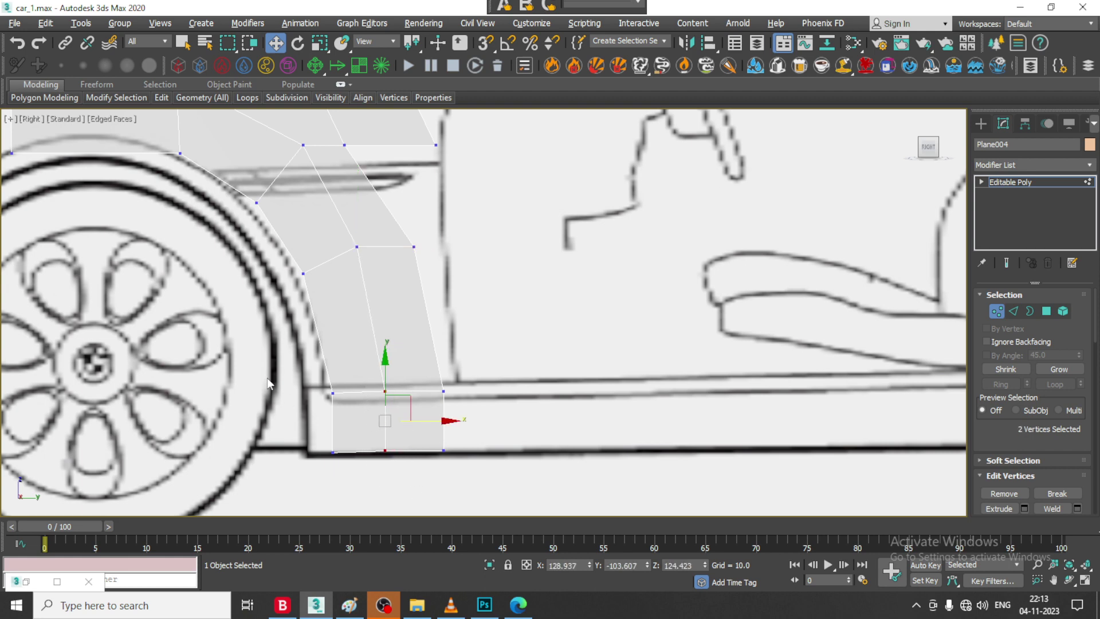
{"action": "left_click_drag", "start_coordinate": [354, 477], "coordinate": [353, 458]}
{"action": "left_click_drag", "start_coordinate": [388, 421], "coordinate": [370, 419]}
- Extrude the three rear edges of the lower fender about 19 units rearward, past the front door line
{"action": "middle_click_drag", "start_coordinate": [440, 272], "coordinate": [380, 300]}
{"action": "middle_click_drag", "start_coordinate": [375, 365], "coordinate": [368, 319]}
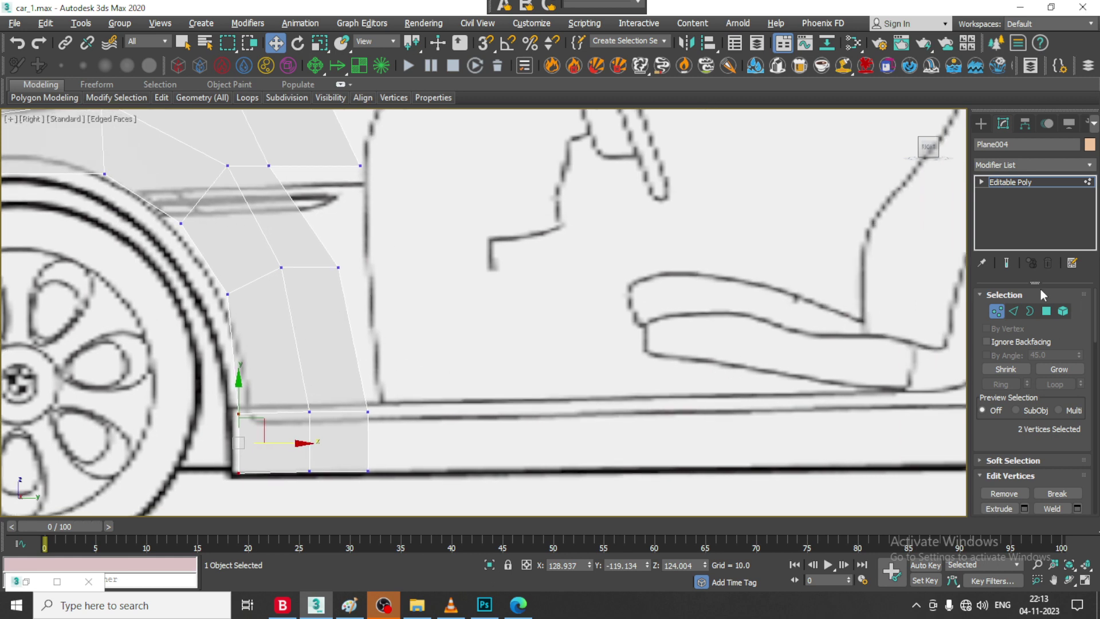
{"action": "left_click", "coordinate": [1013, 313]}
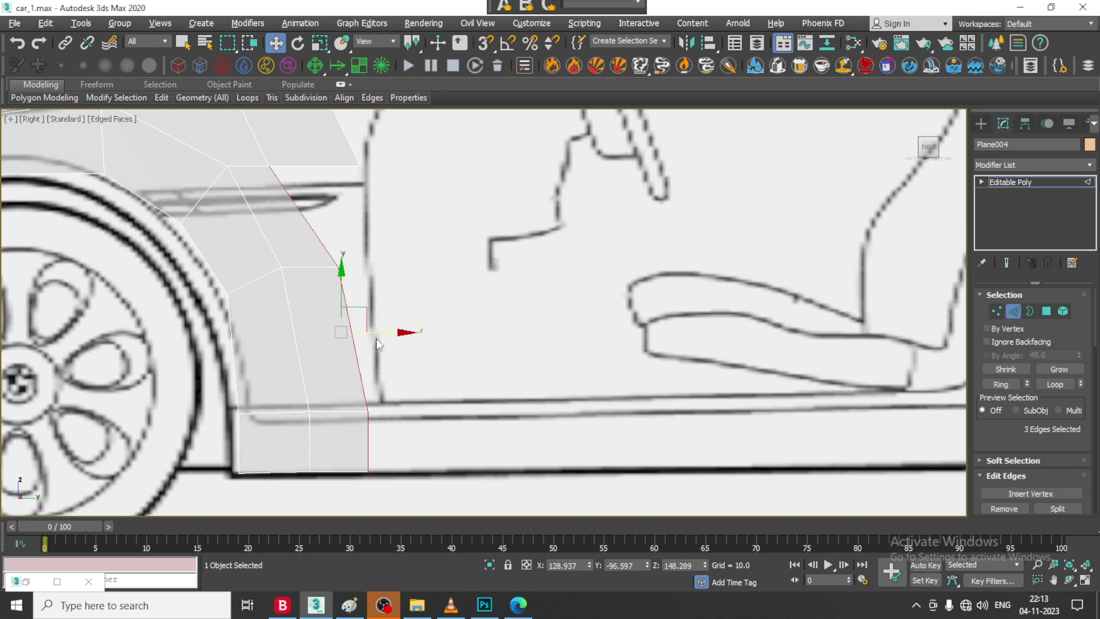
{"action": "left_click_drag", "start_coordinate": [377, 343], "coordinate": [466, 340]}
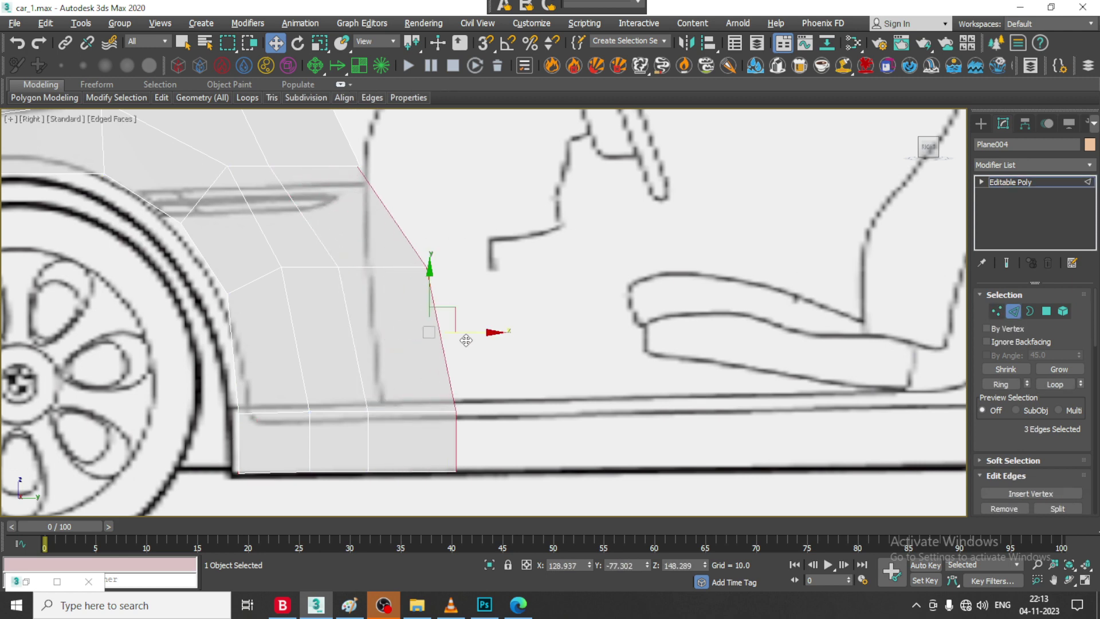
- Weld the two vertices where the new strip's top corner meets the upper fender's rear corner
{"action": "key", "text": "1"}
{"action": "right_click", "coordinate": [359, 195]}
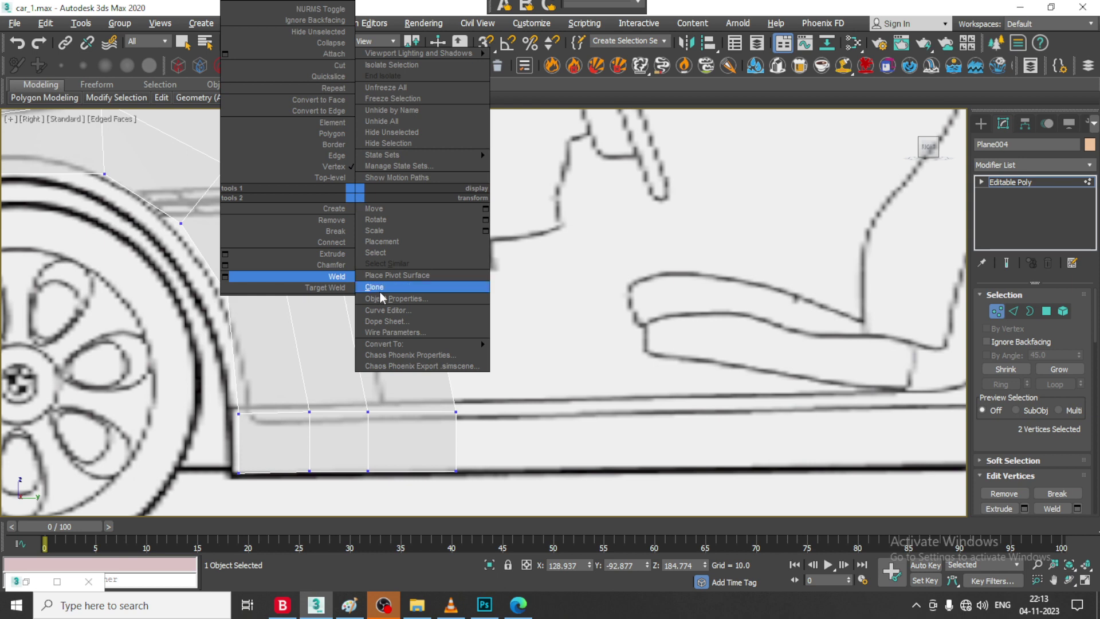
{"action": "left_click", "coordinate": [336, 276]}
{"action": "scroll", "coordinate": [420, 260], "scroll_direction": "down", "scroll_amount": 5}
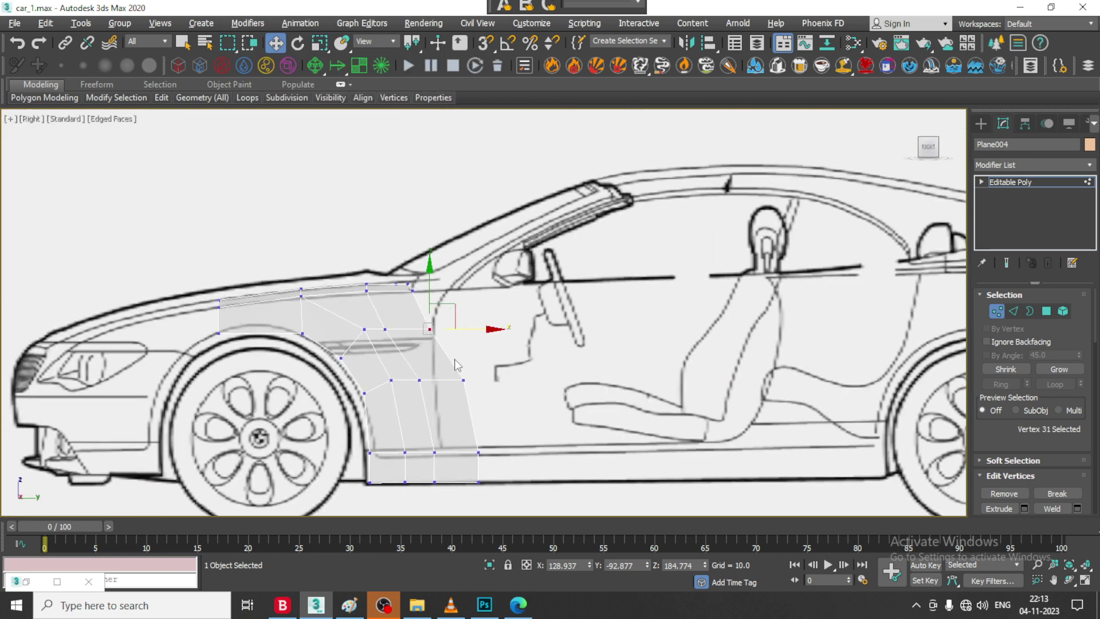
- Move the lower fender's rear column vertices, including the two at the sill, about 8 units forward toward the door line
{"action": "scroll", "coordinate": [452, 316], "scroll_direction": "up", "scroll_amount": 3}
{"action": "left_click_drag", "start_coordinate": [444, 357], "coordinate": [516, 434]}
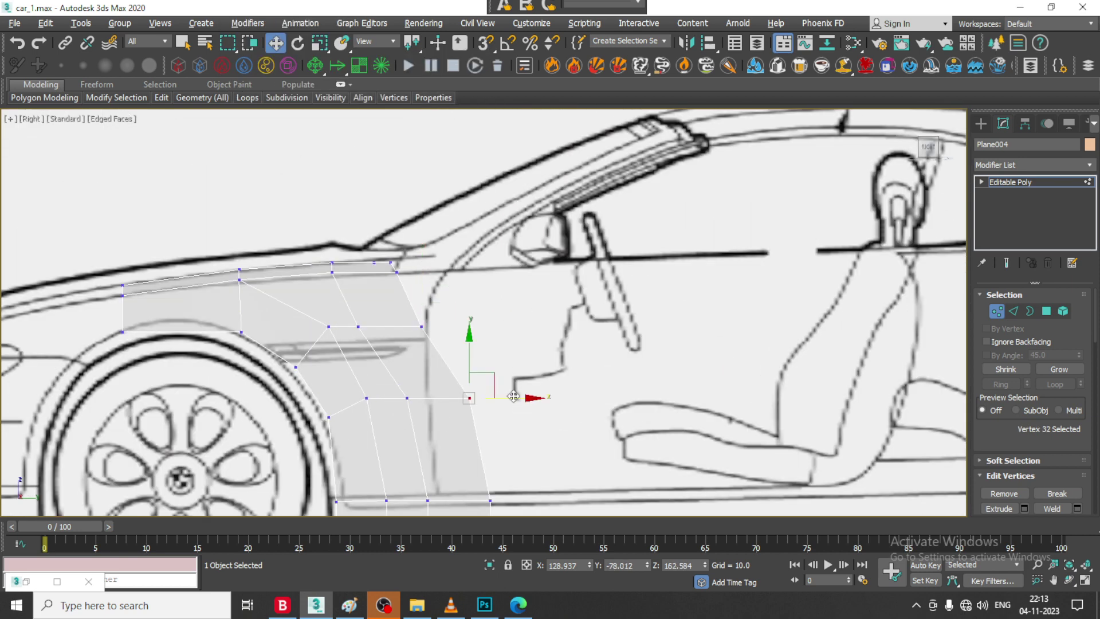
{"action": "left_click_drag", "start_coordinate": [512, 396], "coordinate": [489, 396]}
{"action": "left_click_drag", "start_coordinate": [518, 543], "coordinate": [519, 539]}
{"action": "middle_click_drag", "start_coordinate": [518, 365], "coordinate": [516, 273]}
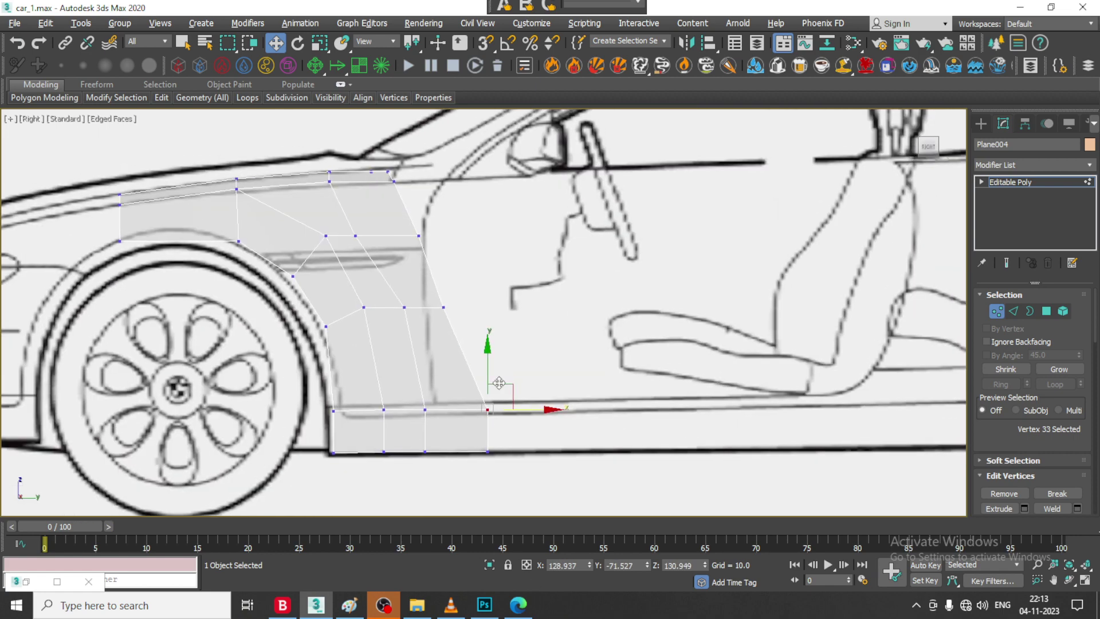
{"action": "left_click_drag", "start_coordinate": [521, 471], "coordinate": [521, 472]}
{"action": "left_click_drag", "start_coordinate": [527, 431], "coordinate": [503, 431]}
- Leave vertex editing and examine the whole fender mesh against the blueprint planes in the Perspective view
{"action": "key", "text": "alt+w"}
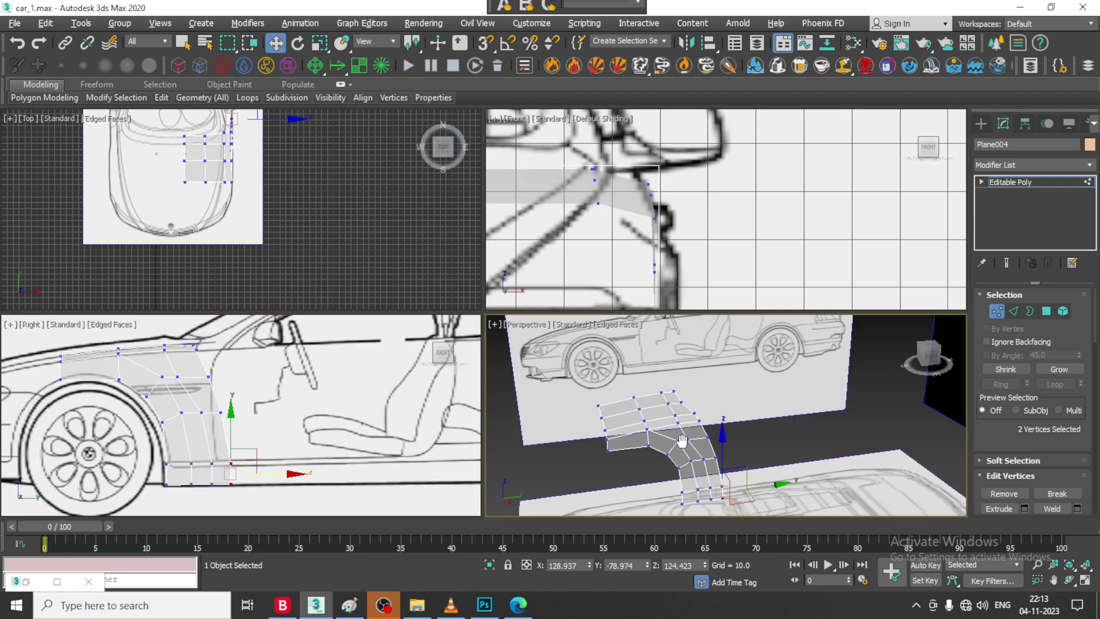
{"action": "middle_click_drag", "start_coordinate": [683, 443], "coordinate": [661, 429]}
{"action": "key", "text": "alt+w"}
{"action": "key", "text": "alt+x"}
{"action": "middle_click_drag", "start_coordinate": [596, 359], "coordinate": [961, 256], "text": "alt"}
{"action": "scroll", "coordinate": [515, 263], "scroll_direction": "down", "scroll_amount": 5}
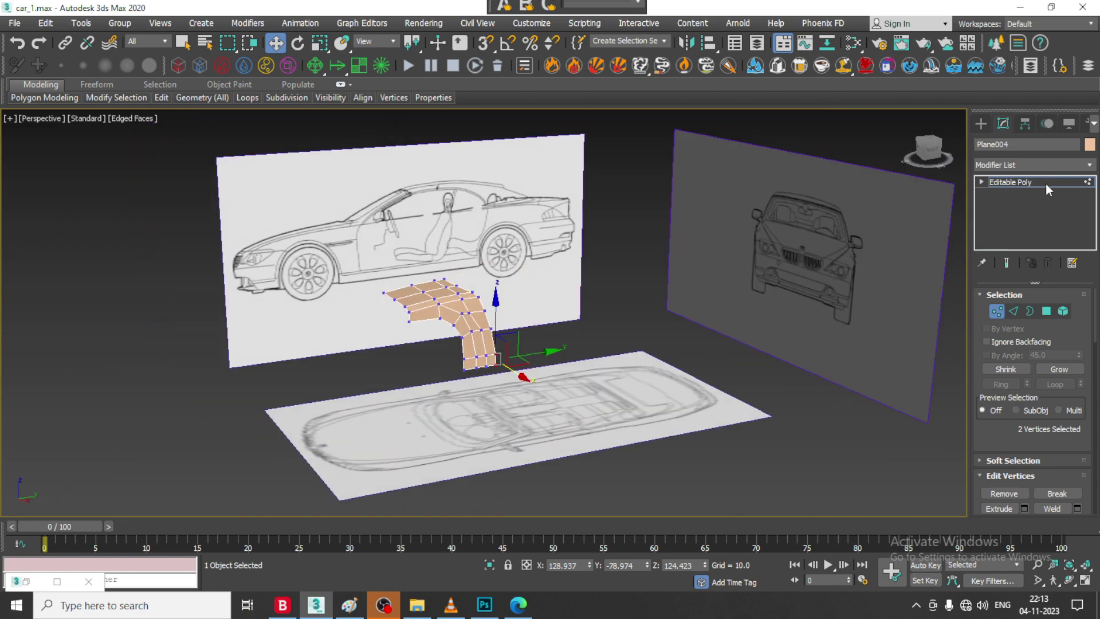
{"action": "left_click", "coordinate": [1011, 181]}
{"action": "scroll", "coordinate": [563, 335], "scroll_direction": "up", "scroll_amount": 3}
{"action": "middle_click_drag", "start_coordinate": [564, 335], "coordinate": [542, 308]}
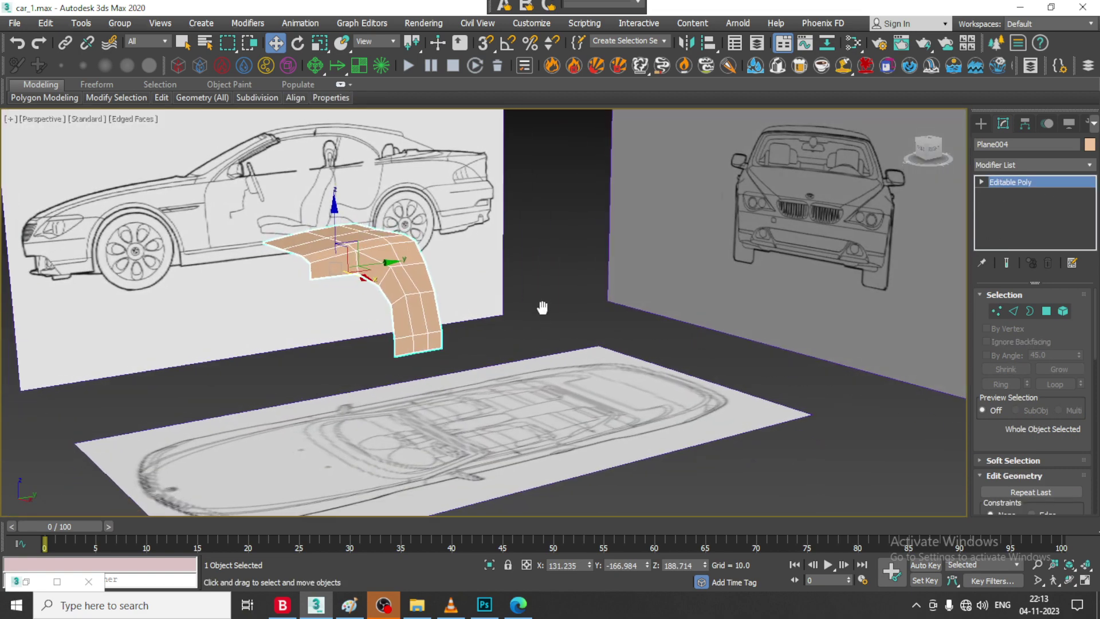
{"action": "scroll", "coordinate": [541, 312], "scroll_direction": "down", "scroll_amount": 2}
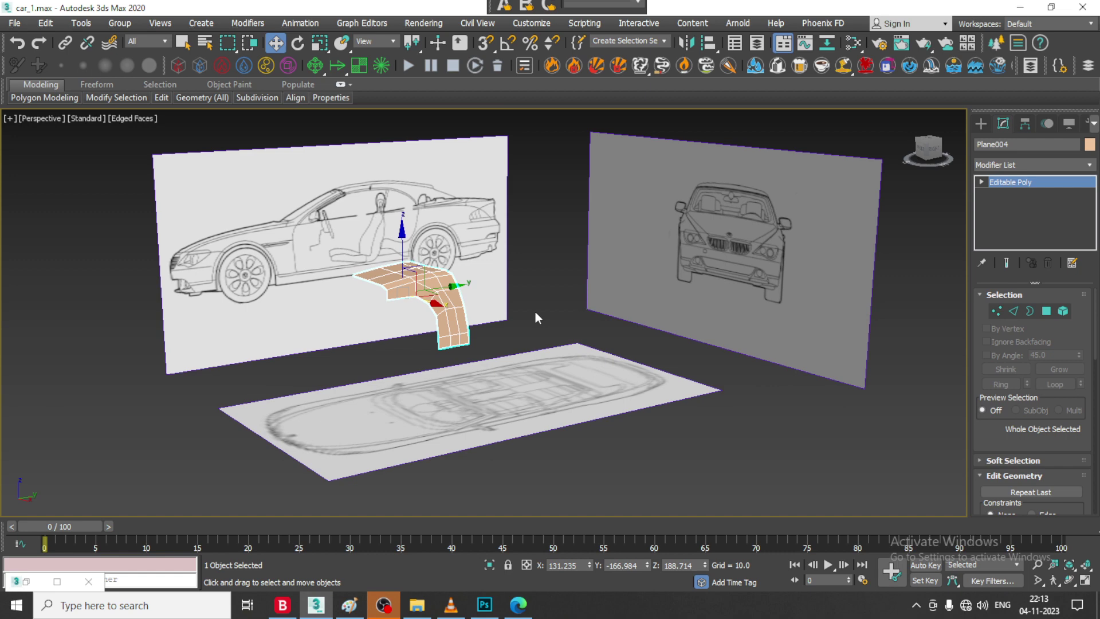
{"action": "scroll", "coordinate": [430, 318], "scroll_direction": "up", "scroll_amount": 3}
{"action": "middle_click_drag", "start_coordinate": [437, 301], "coordinate": [463, 336]}
{"action": "scroll", "coordinate": [404, 309], "scroll_direction": "down", "scroll_amount": 3}
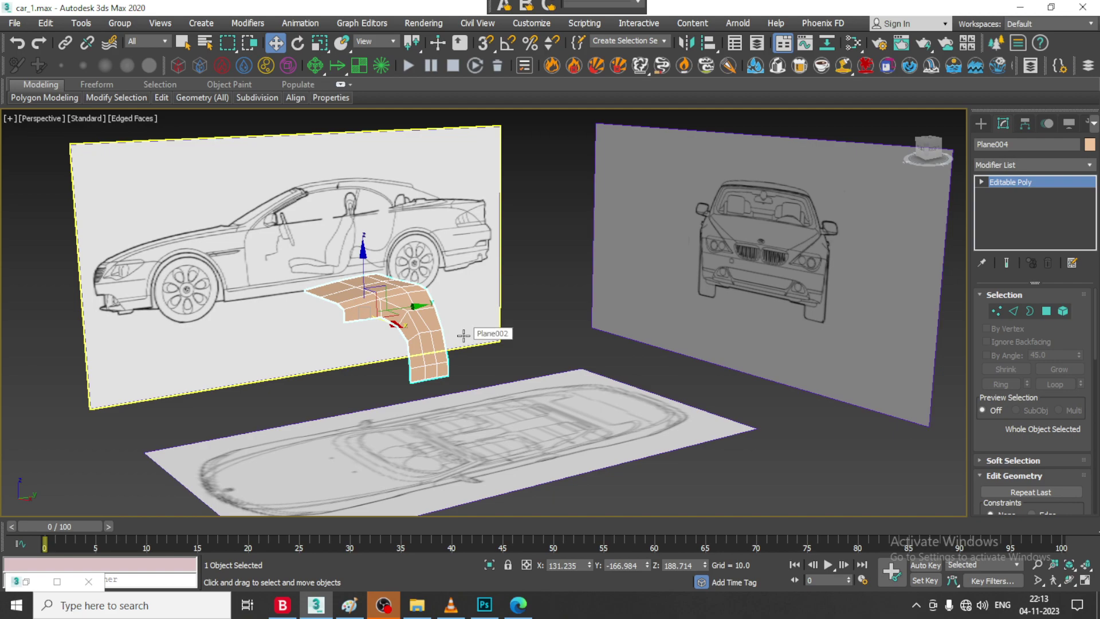